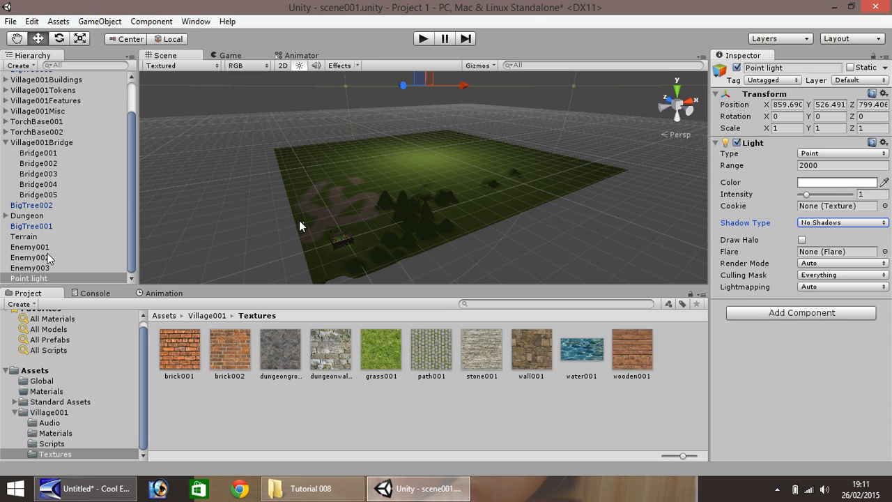
Delete the Point light and create a Directional Light in its place.
{"action": "left_click", "coordinate": [46, 278]}
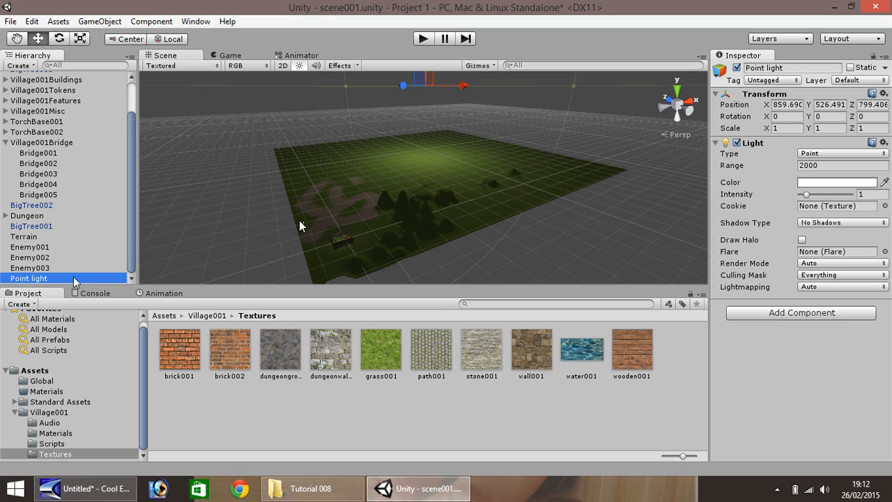
{"action": "key", "text": "Delete"}
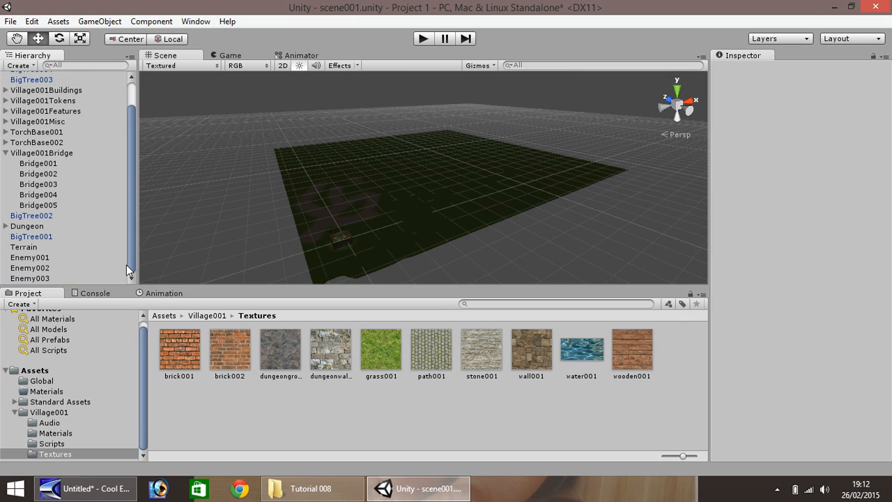
{"action": "left_click", "coordinate": [95, 23]}
{"action": "mouse_move", "coordinate": [124, 64]}
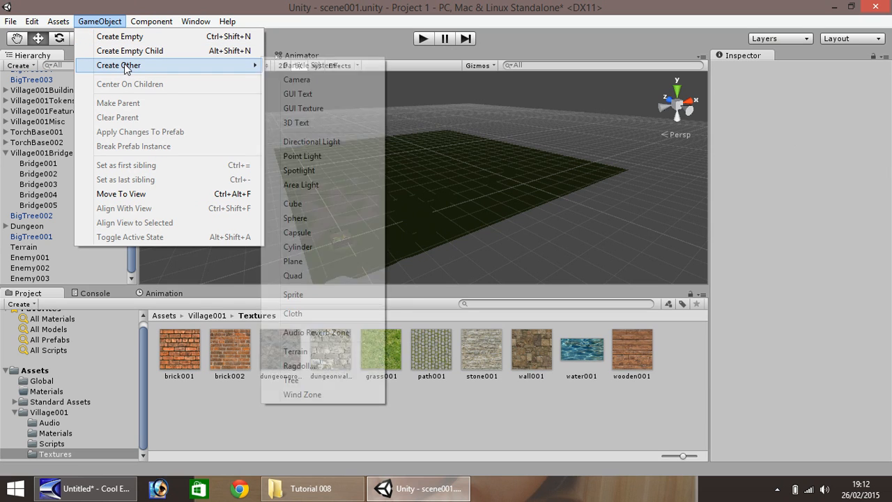
{"action": "left_click", "coordinate": [311, 142]}
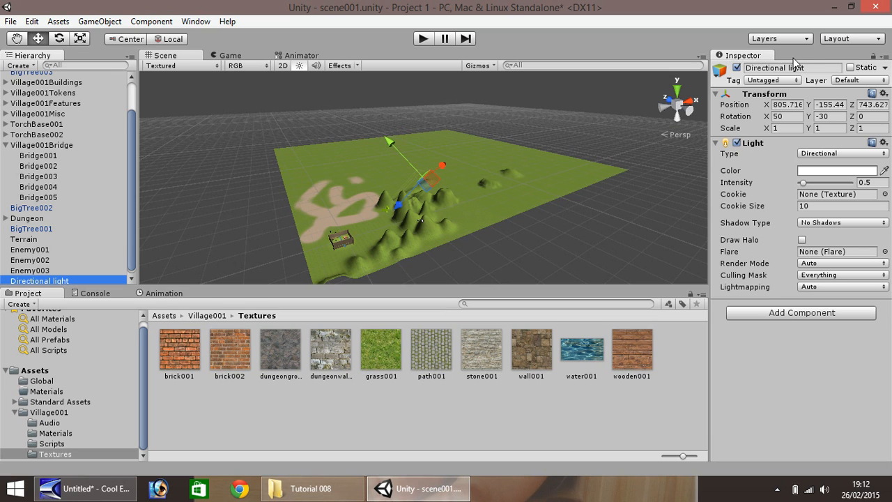
Switch the Inspector to Debug mode and set the light's local position to 0, 0, 0.
{"action": "left_click", "coordinate": [883, 57]}
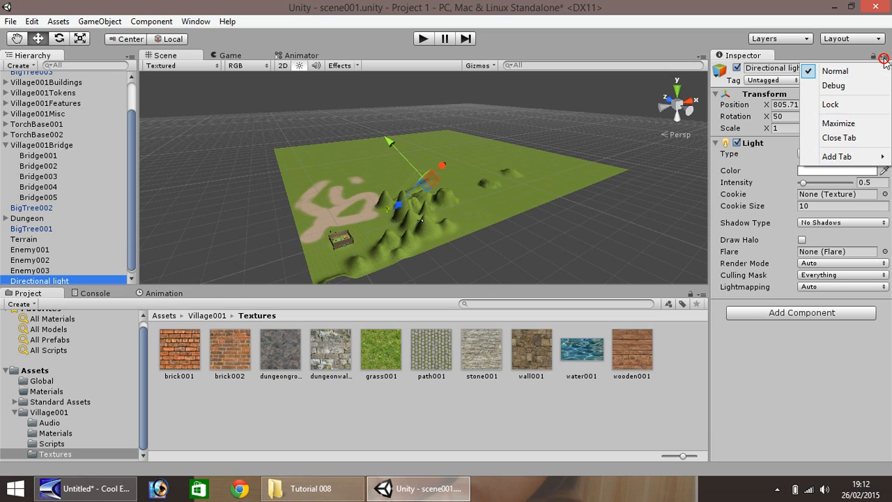
{"action": "left_click", "coordinate": [846, 86]}
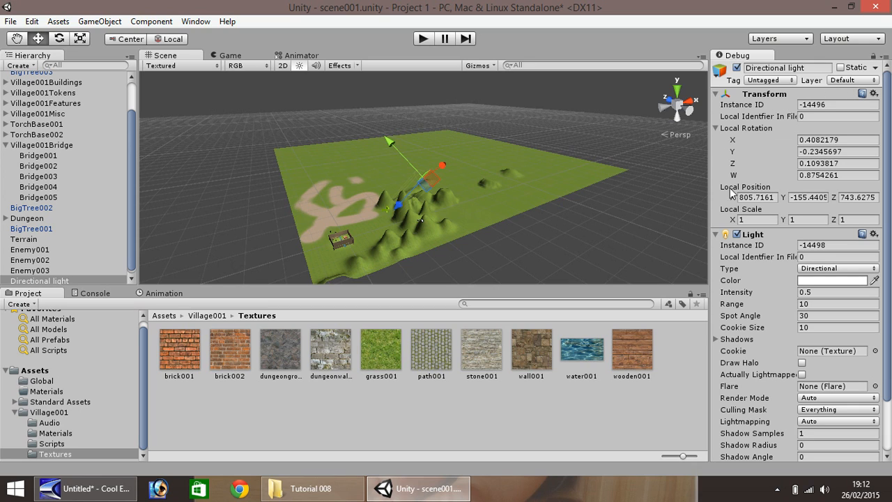
{"action": "double_click", "coordinate": [758, 199]}
{"action": "type", "text": "0"}
{"action": "key", "text": "Tab"}
{"action": "type", "text": "0"}
{"action": "key", "text": "Tab"}
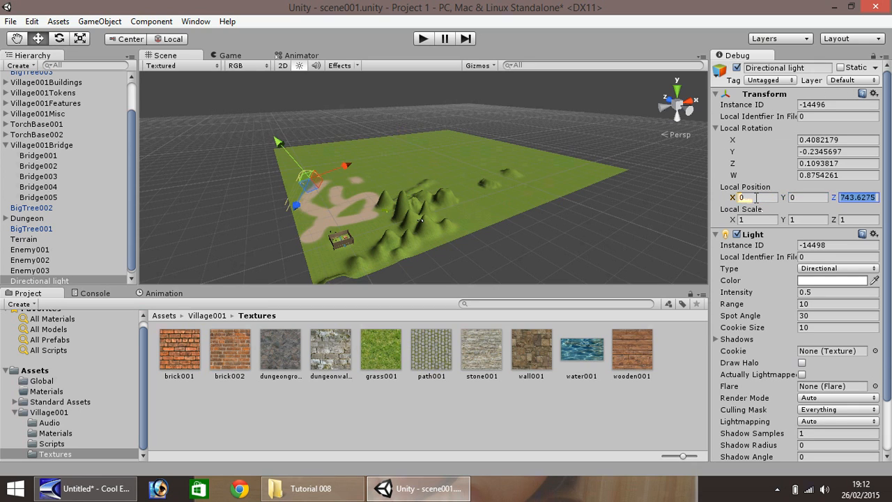
{"action": "type", "text": "0"}
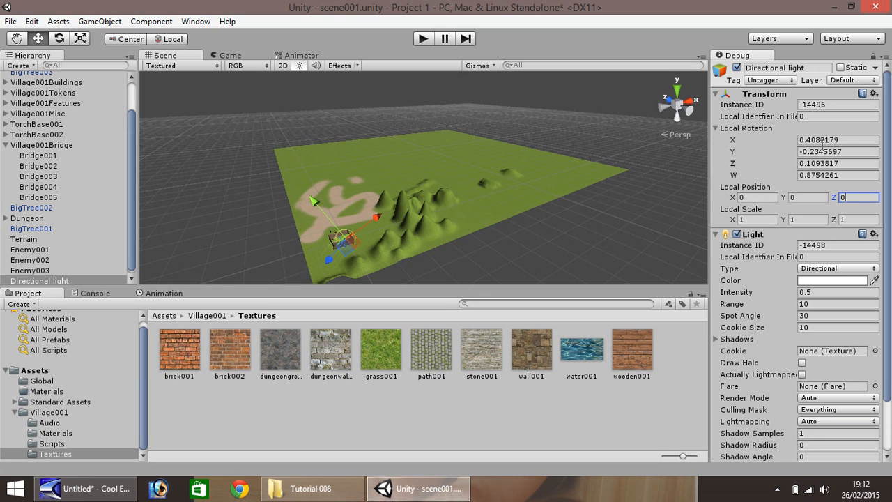
Set the light's local rotation X, Y, Z and W values to 0.
{"action": "left_click", "coordinate": [854, 139]}
{"action": "type", "text": "0"}
{"action": "key", "text": "Tab"}
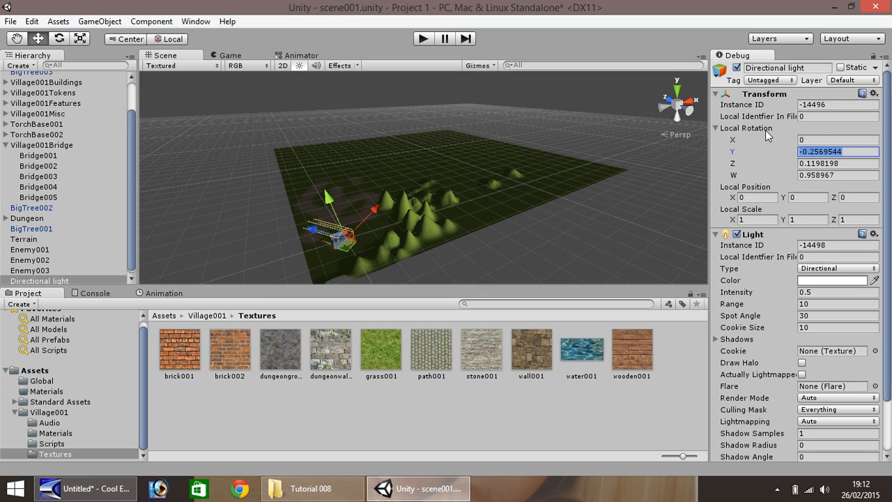
{"action": "type", "text": "0"}
{"action": "key", "text": "Tab"}
{"action": "type", "text": "0"}
{"action": "key", "text": "Tab"}
{"action": "type", "text": "0"}
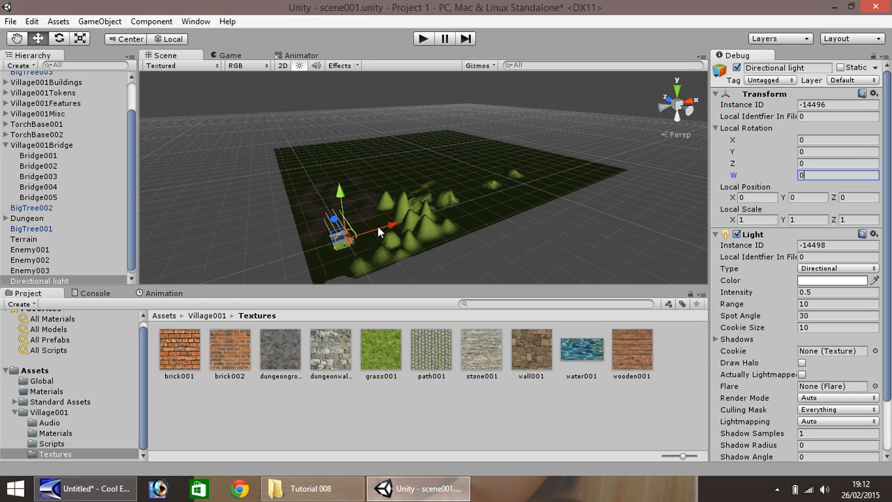
Move the light above the terrain to a local position of about 528, 447, 350.
{"action": "left_click_drag", "start_coordinate": [376, 234], "coordinate": [524, 198]}
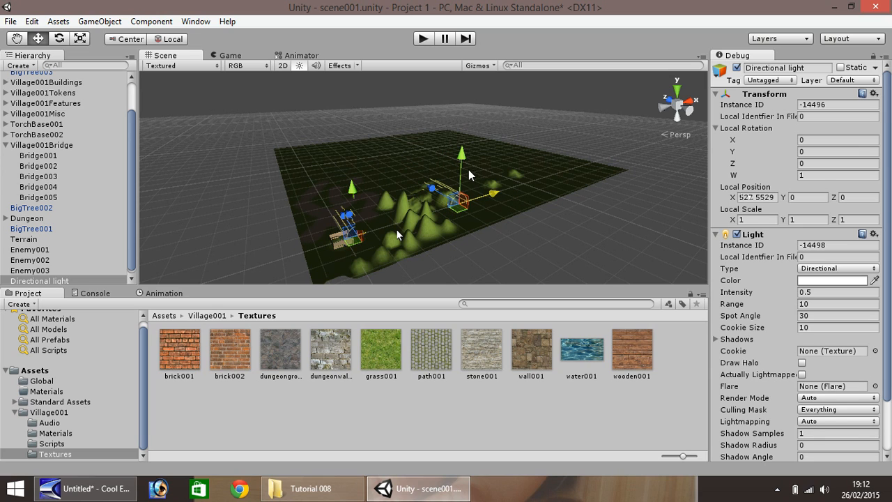
{"action": "left_click_drag", "start_coordinate": [461, 177], "coordinate": [388, 101]}
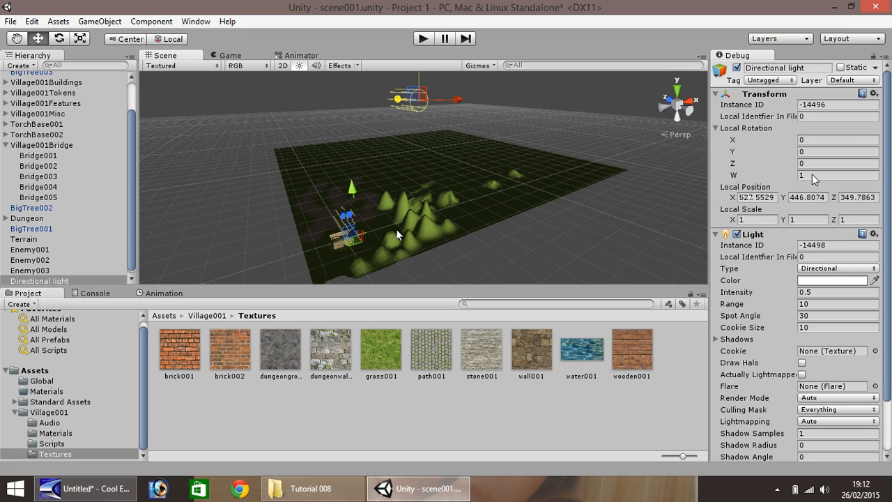
Drag the light to about -378 along Z and set its local rotation X to .2.
{"action": "left_click", "coordinate": [816, 140]}
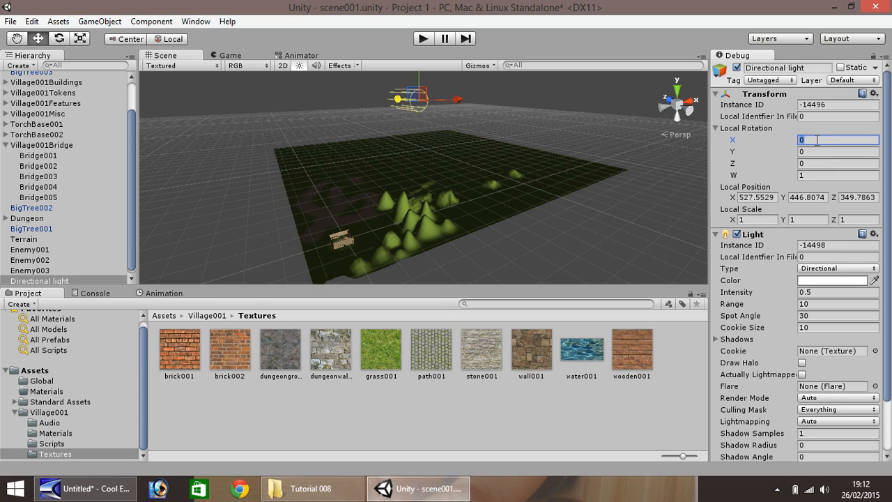
{"action": "type", "text": "1"}
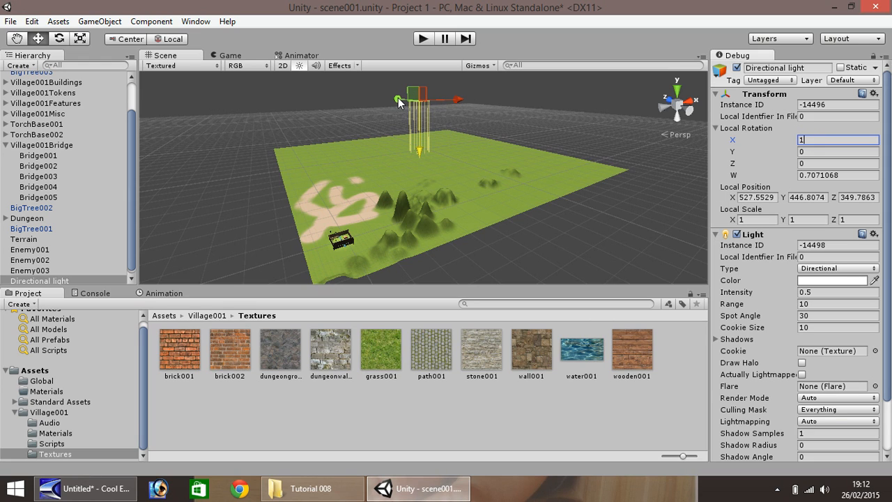
{"action": "left_click_drag", "start_coordinate": [400, 98], "coordinate": [515, 127]}
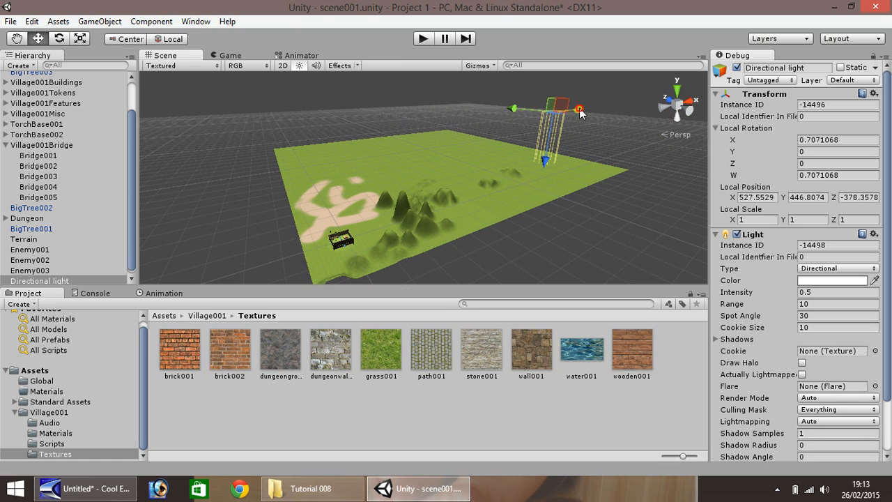
{"action": "left_click", "coordinate": [844, 140]}
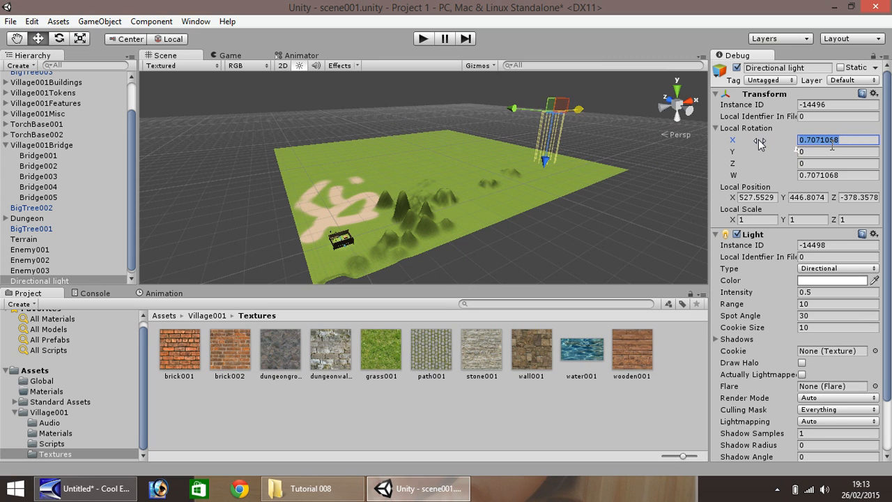
{"action": "type", "text": ".2"}
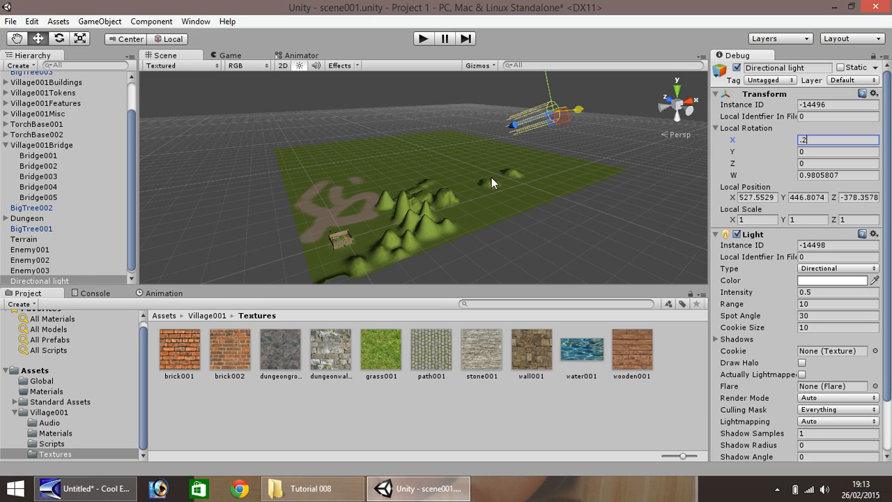
Play the scene and walk forward to check the new lighting, then stop playback.
{"action": "left_click", "coordinate": [424, 38]}
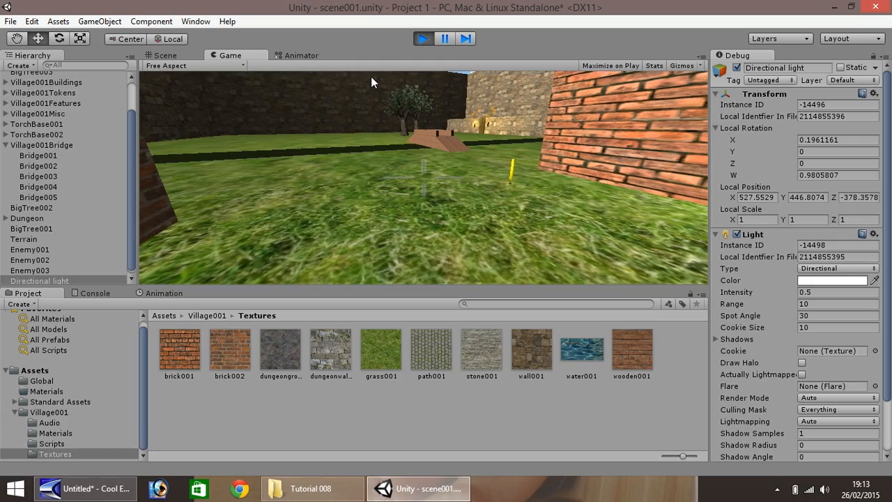
{"action": "key", "text": "w"}
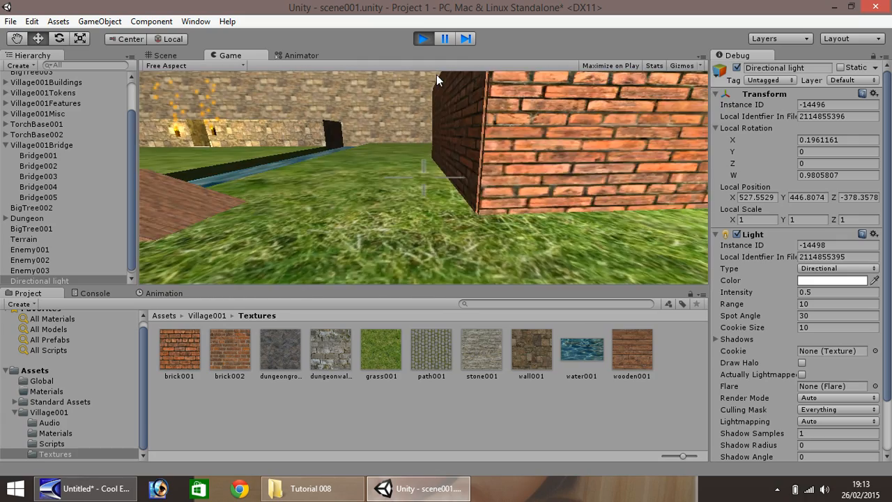
{"action": "key", "text": "w"}
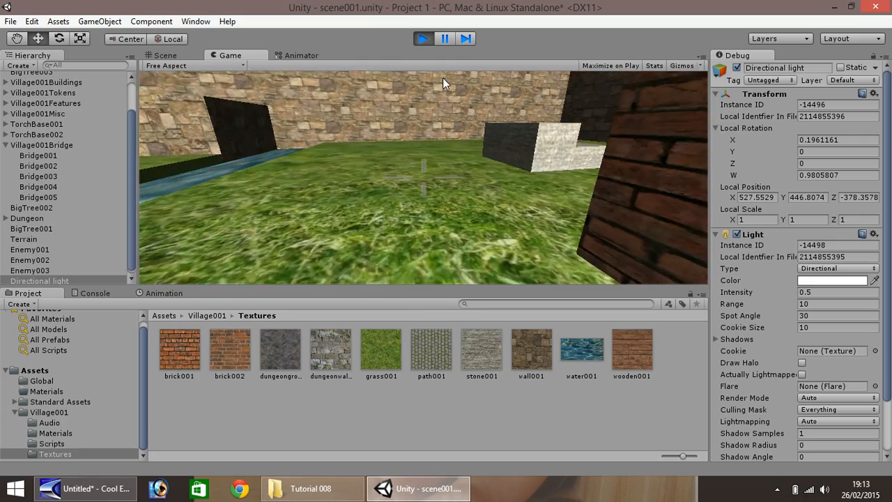
{"action": "key", "text": "w"}
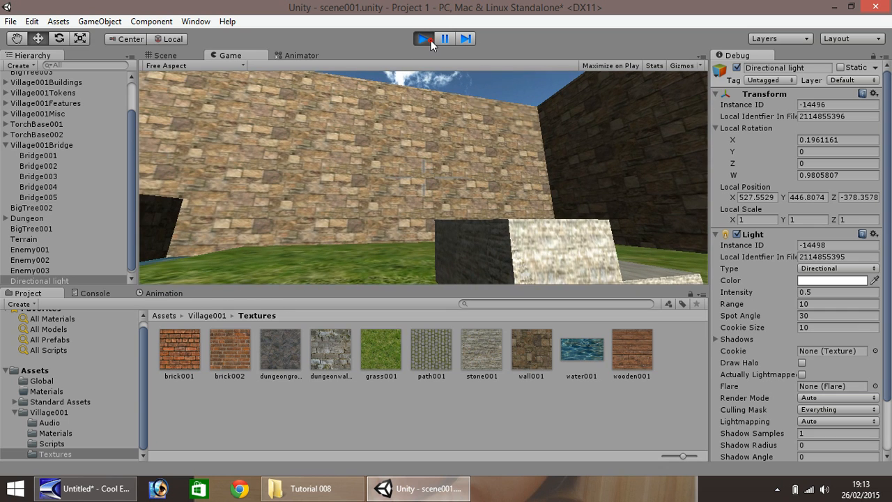
{"action": "left_click", "coordinate": [430, 41]}
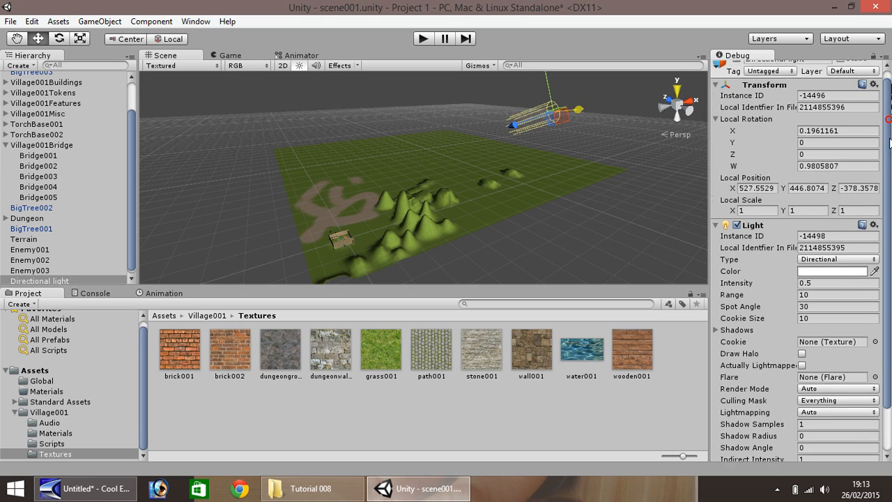
Expand the light's Shadows settings and set the shadow type to Soft Shadows.
{"action": "scroll", "coordinate": [881, 174], "scroll_direction": "down", "scroll_amount": 3}
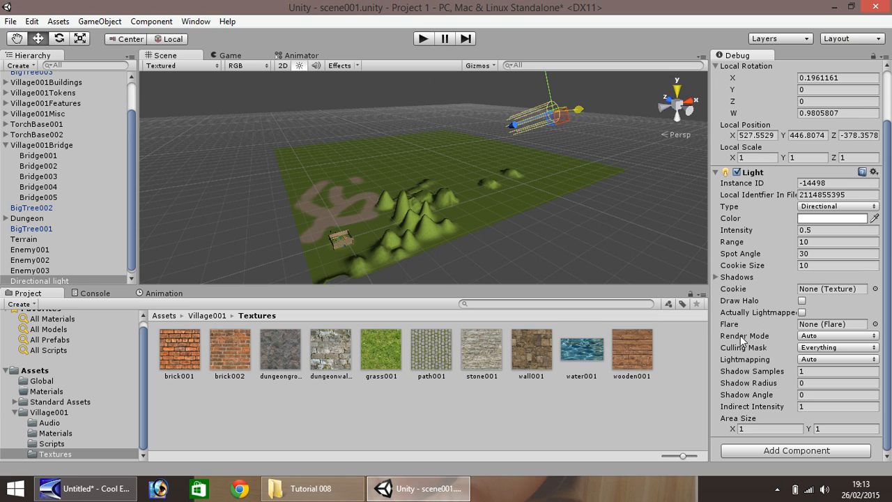
{"action": "left_click", "coordinate": [715, 277]}
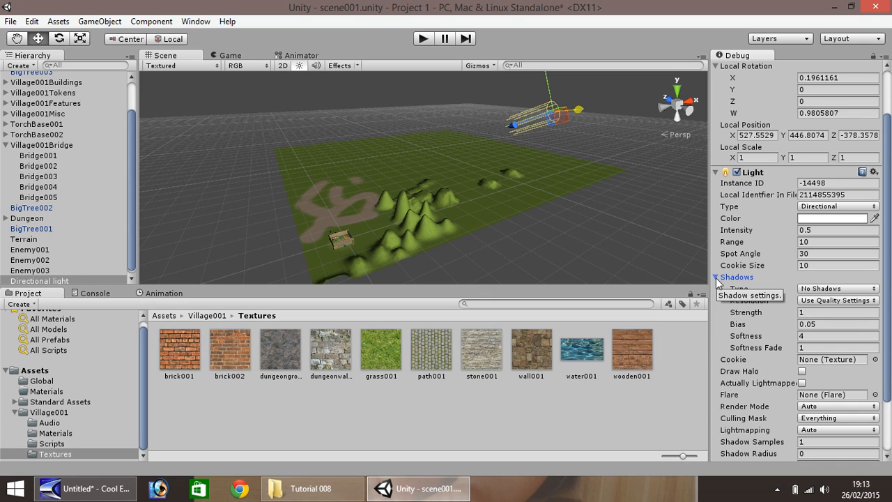
{"action": "left_click", "coordinate": [876, 288]}
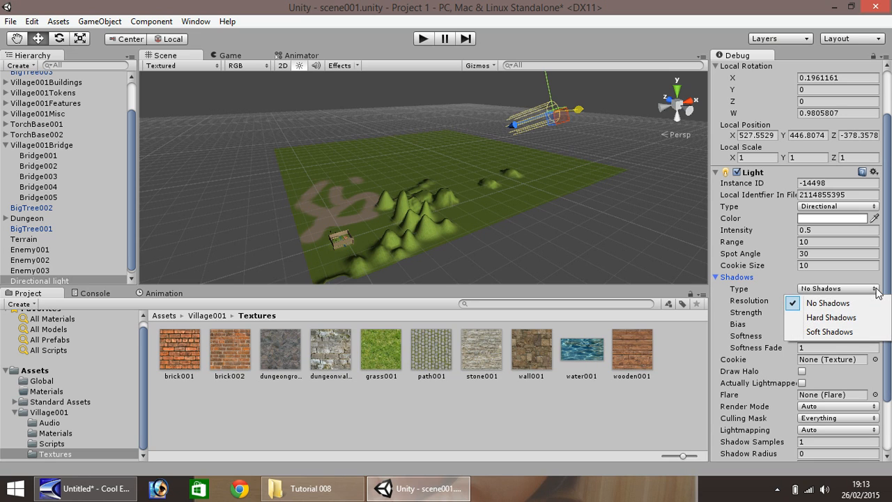
{"action": "left_click", "coordinate": [830, 333]}
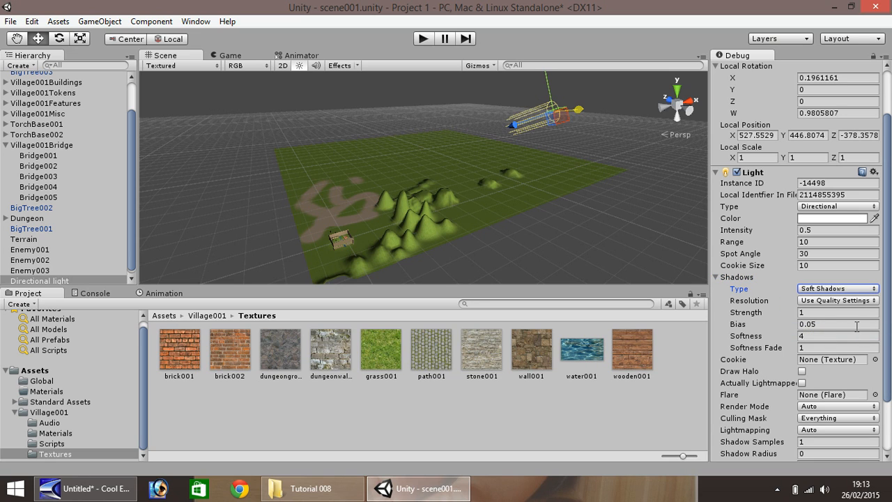
Play the scene and walk around to check the soft shadows, then stop playback.
{"action": "left_click", "coordinate": [428, 39]}
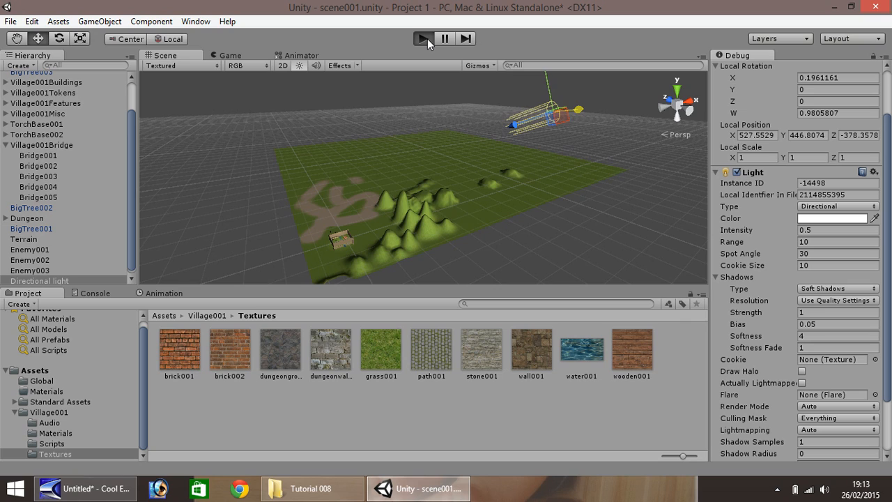
{"action": "key", "text": "w"}
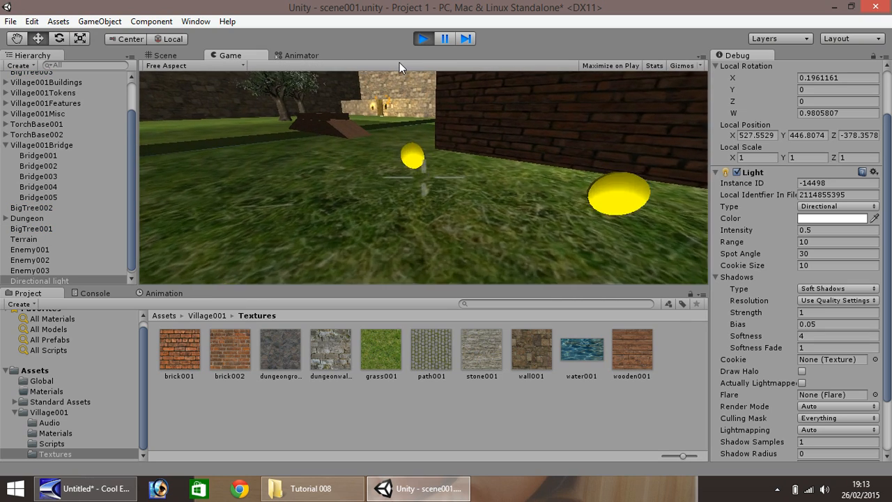
{"action": "key", "text": "w"}
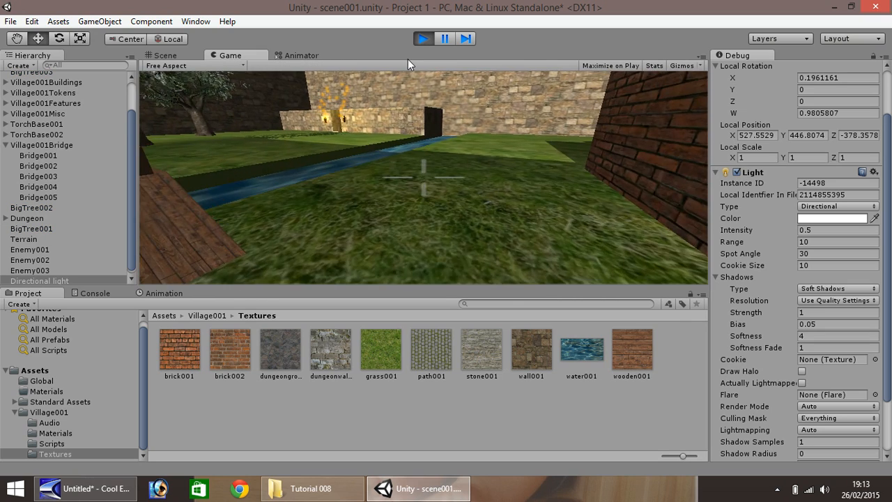
{"action": "key", "text": "w"}
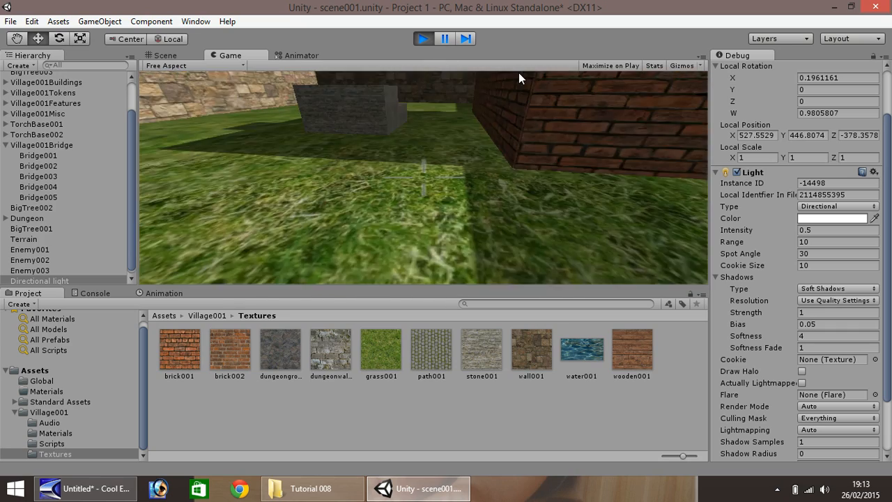
{"action": "key", "text": "w"}
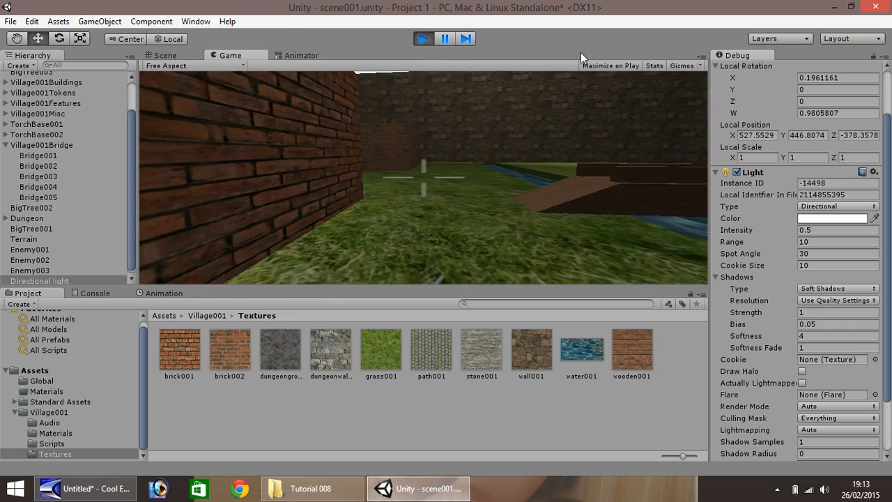
{"action": "key", "text": "w"}
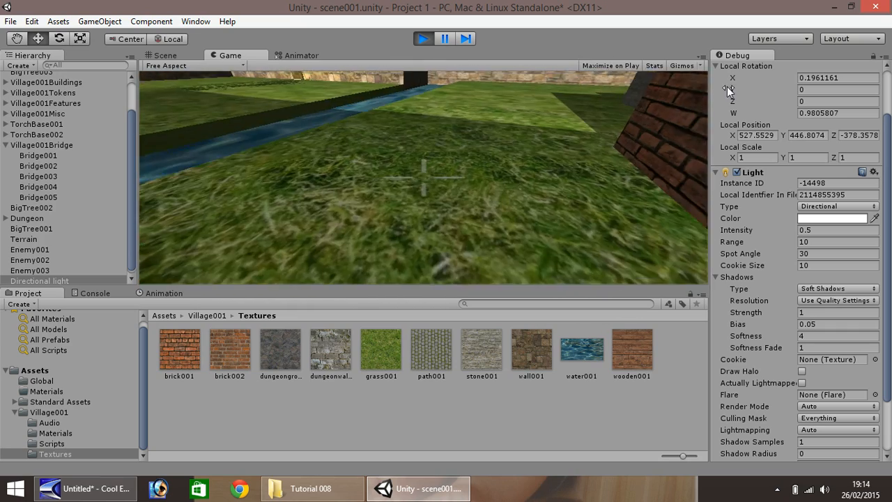
{"action": "key", "text": "w"}
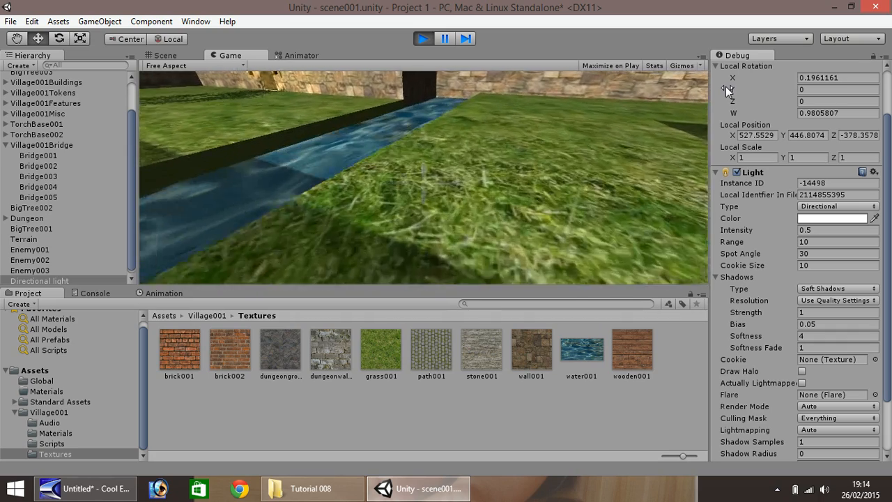
{"action": "key", "text": "w"}
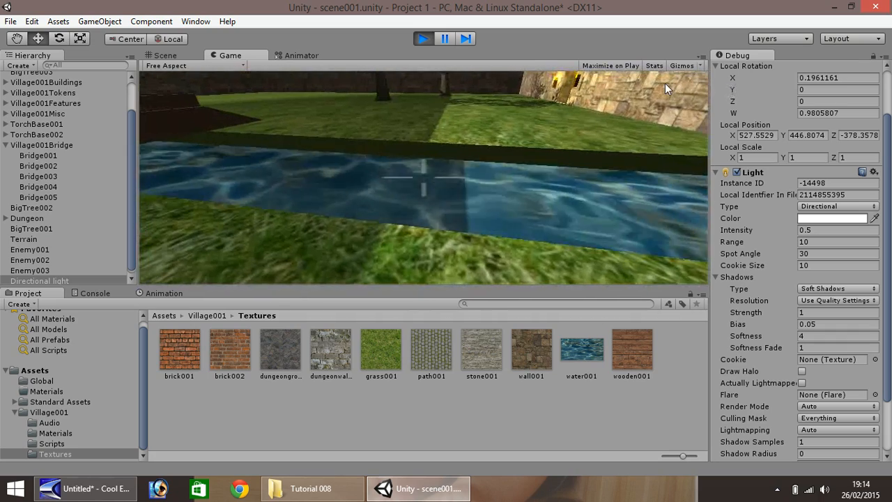
{"action": "left_click", "coordinate": [425, 37]}
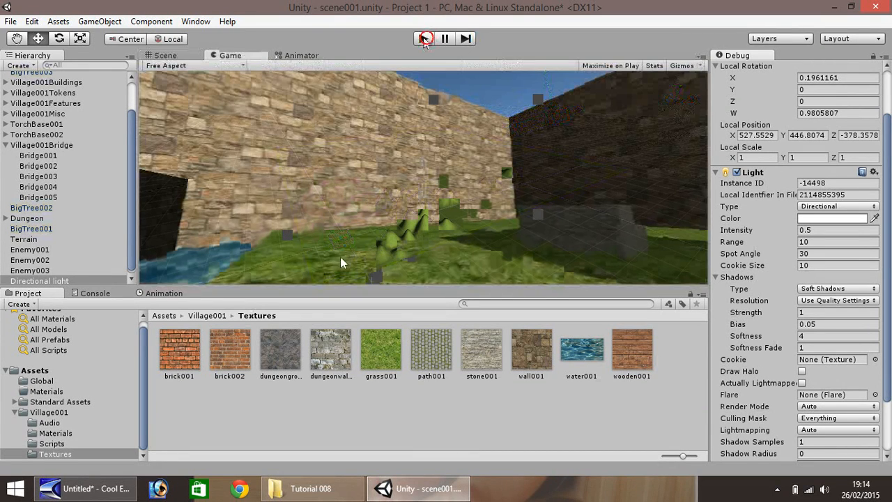
Rename the directional light to Sun and exit play mode.
{"action": "right_click", "coordinate": [51, 281]}
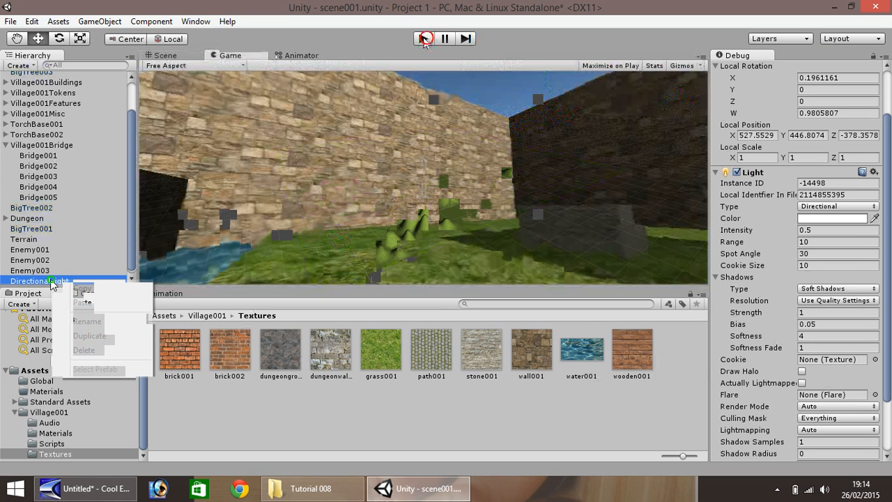
{"action": "left_click", "coordinate": [88, 320]}
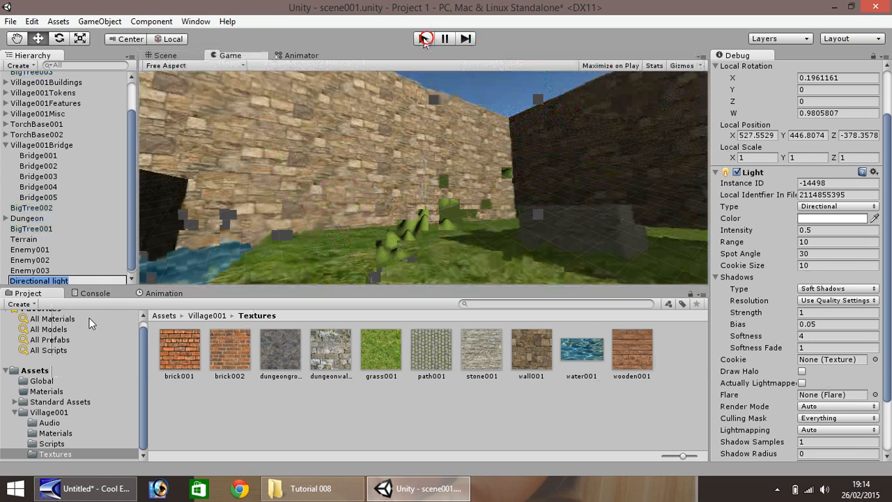
{"action": "type", "text": "Sun"}
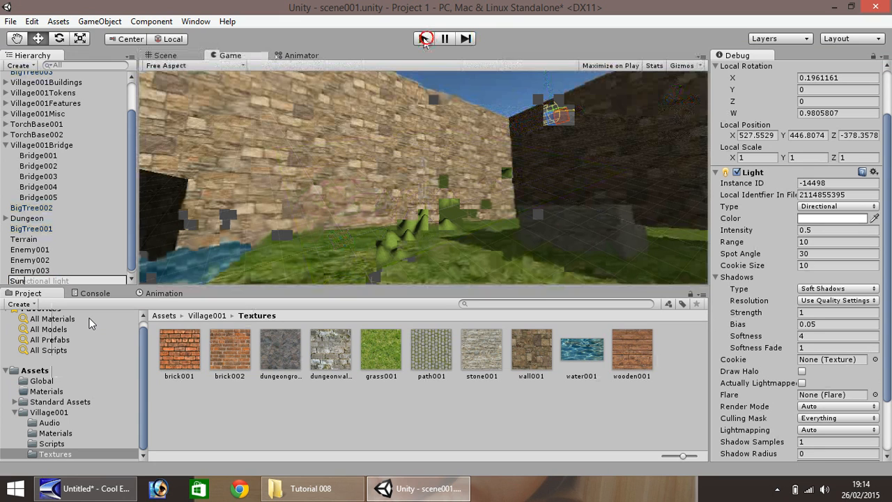
{"action": "key", "text": "Return"}
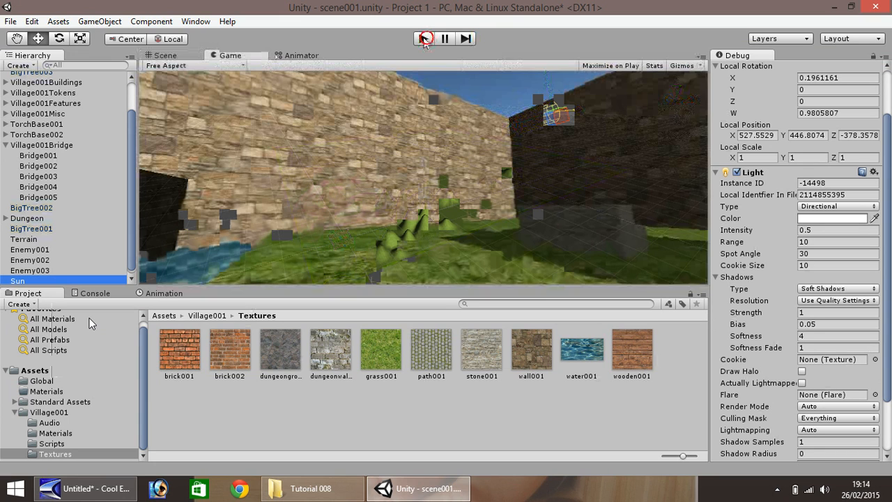
{"action": "left_click", "coordinate": [423, 38]}
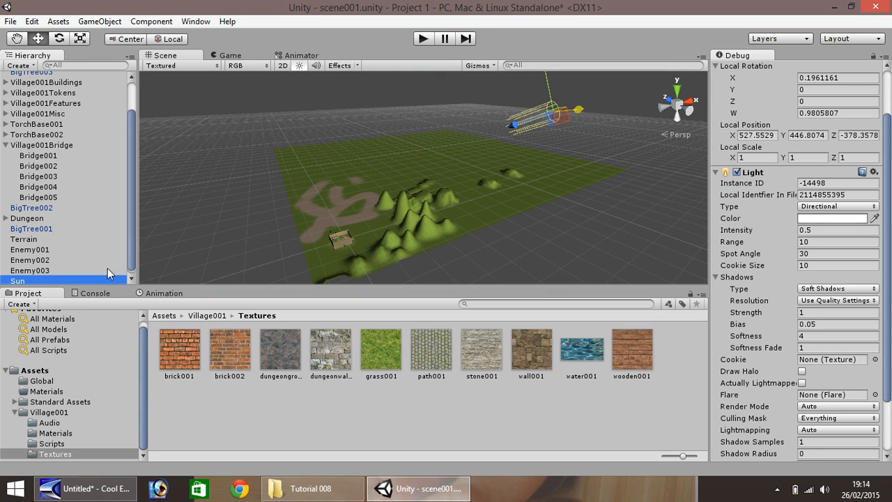
Import snow_001.jpg from the Tutorial 008 folder into the project's Village001 Textures folder.
{"action": "left_click_drag", "start_coordinate": [133, 242], "coordinate": [133, 204]}
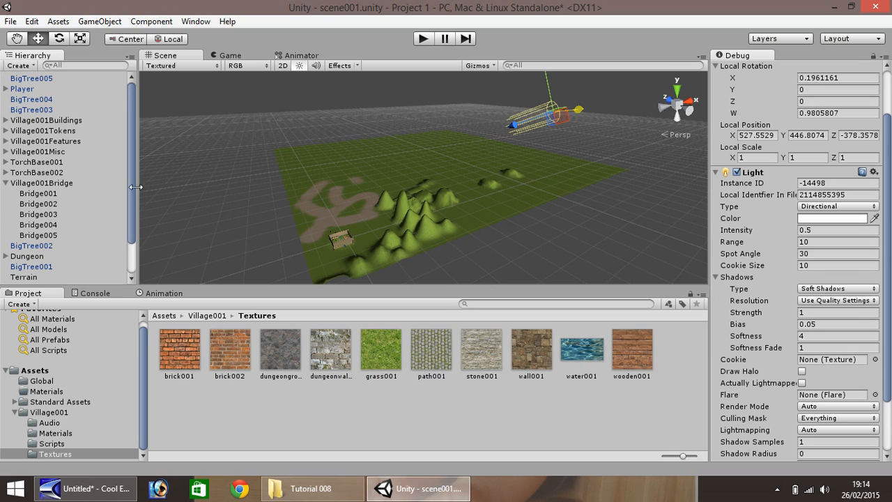
{"action": "left_click", "coordinate": [5, 182]}
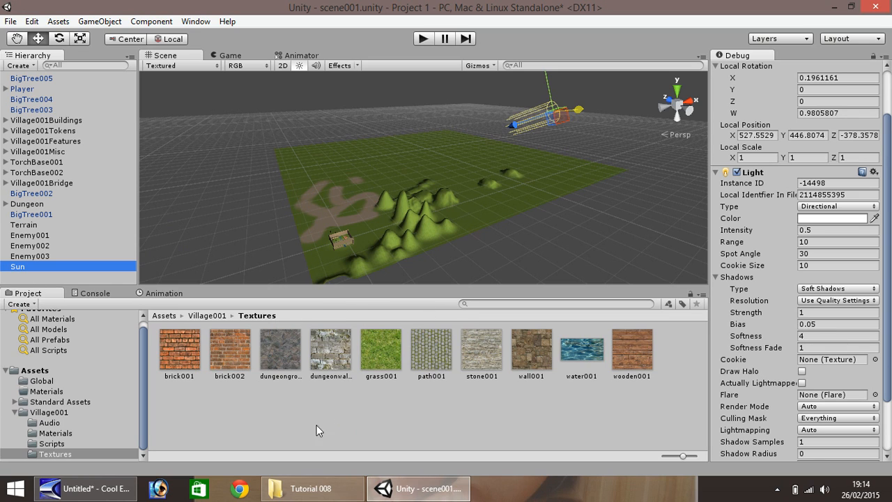
{"action": "left_click", "coordinate": [311, 488]}
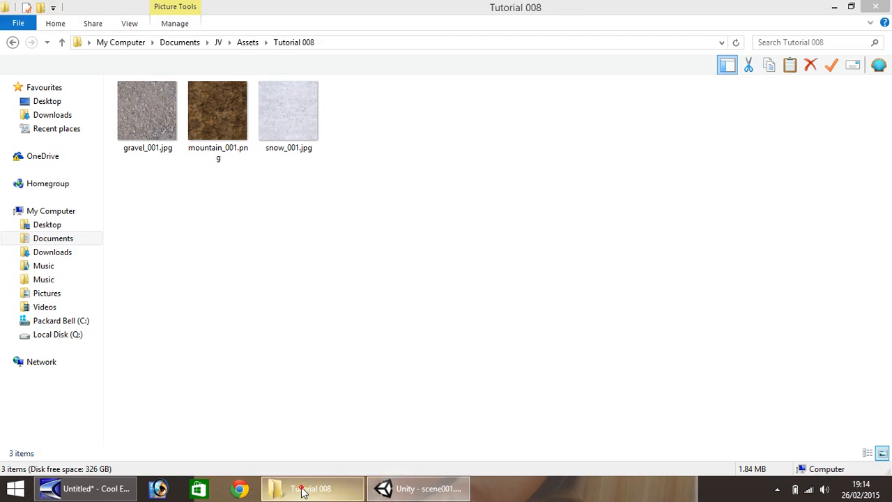
{"action": "left_click", "coordinate": [292, 116]}
{"action": "left_click_drag", "start_coordinate": [293, 120], "coordinate": [675, 371]}
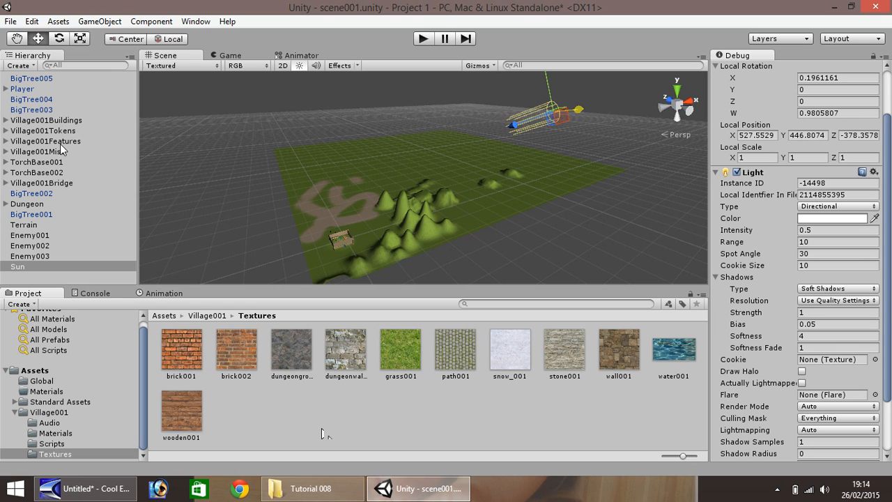
Select the terrain, switch the Inspector to Normal mode, and pick the terrain's Paint Texture tool.
{"action": "scroll", "coordinate": [390, 234], "scroll_direction": "up", "scroll_amount": 5}
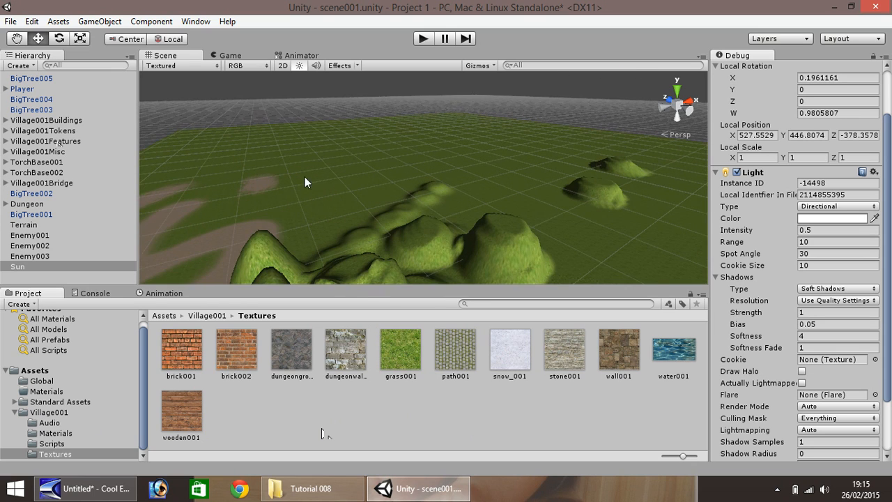
{"action": "left_click", "coordinate": [17, 39]}
{"action": "scroll", "coordinate": [253, 193], "scroll_direction": "up", "scroll_amount": 5}
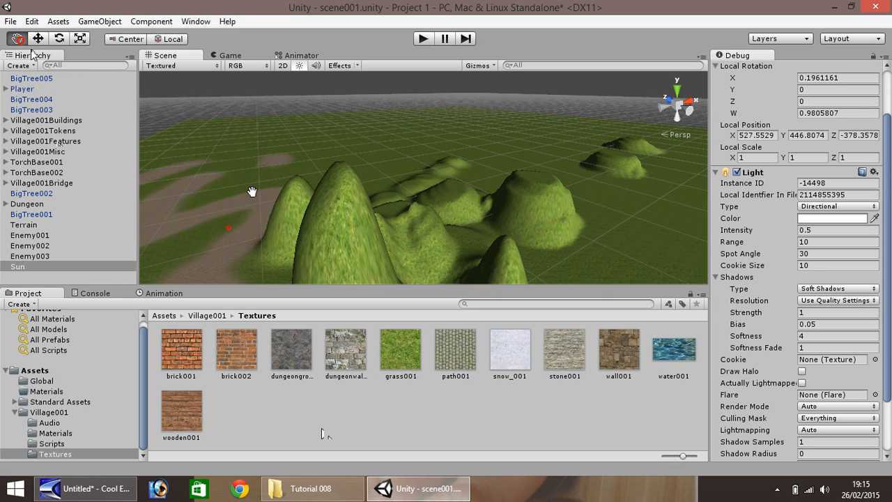
{"action": "scroll", "coordinate": [292, 168], "scroll_direction": "down", "scroll_amount": 4}
{"action": "scroll", "coordinate": [313, 181], "scroll_direction": "down", "scroll_amount": 3}
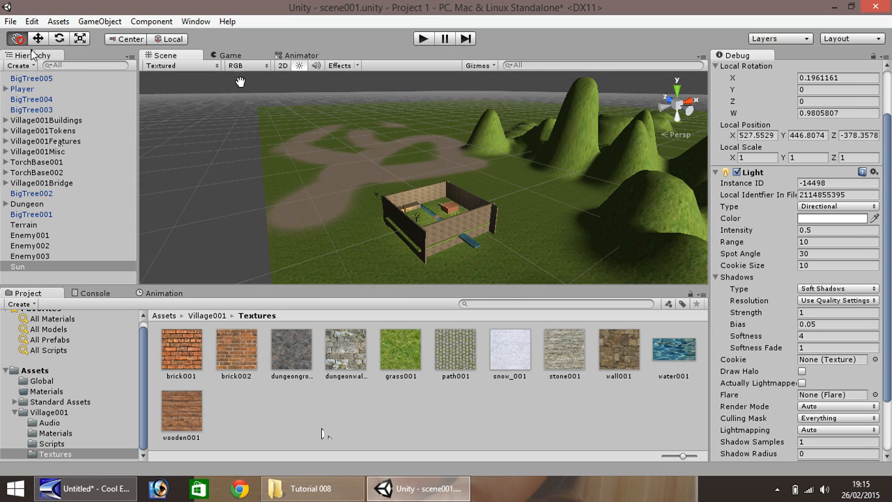
{"action": "right_click_drag", "start_coordinate": [552, 185], "coordinate": [522, 202]}
{"action": "left_click_drag", "start_coordinate": [522, 202], "coordinate": [472, 200]}
{"action": "scroll", "coordinate": [471, 200], "scroll_direction": "down", "scroll_amount": 3}
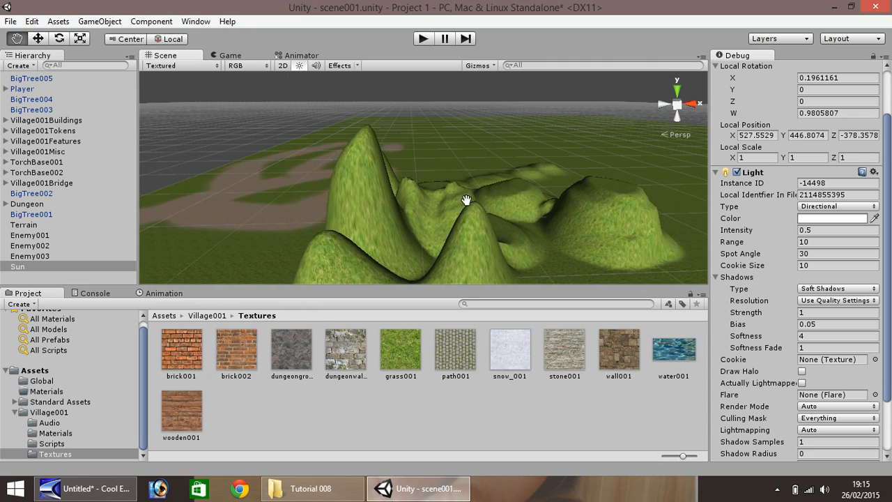
{"action": "left_click", "coordinate": [39, 40]}
{"action": "left_click", "coordinate": [457, 152]}
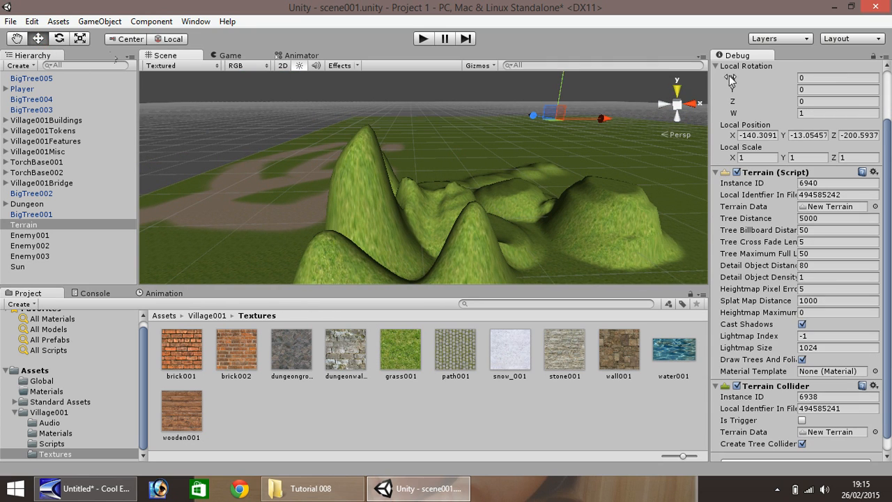
{"action": "left_click", "coordinate": [887, 56]}
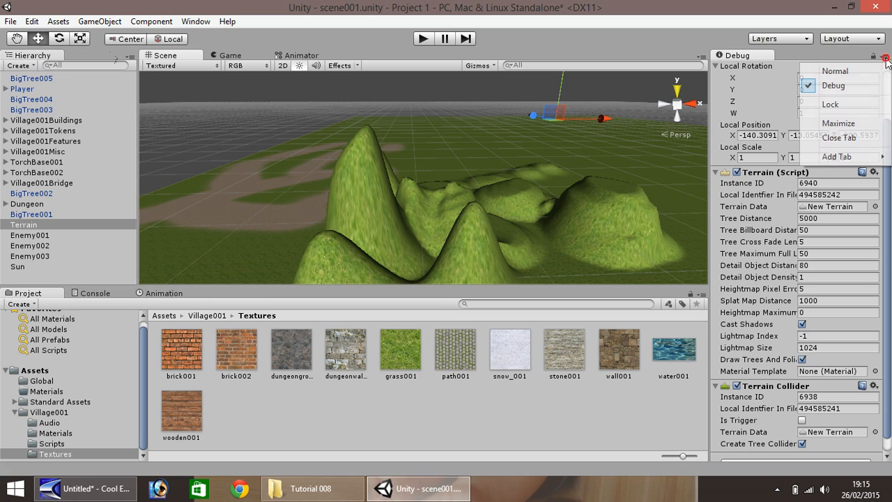
{"action": "left_click", "coordinate": [835, 72]}
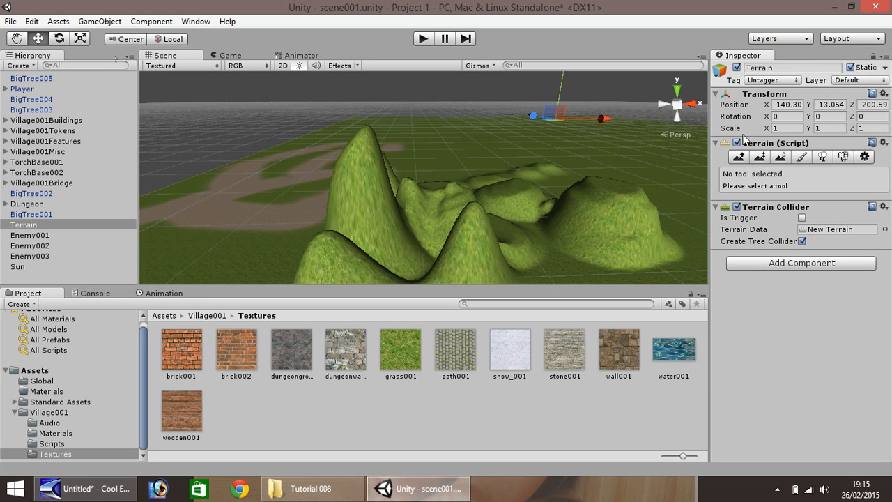
{"action": "left_click", "coordinate": [798, 159]}
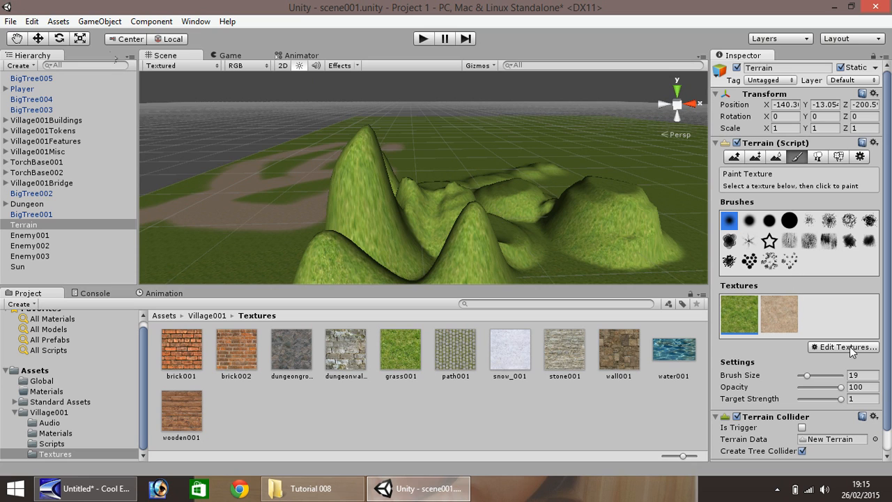
Add snow_001 as a new terrain texture, also using snow_001 as its normal map, with 15 × 15 tiling.
{"action": "left_click", "coordinate": [849, 346]}
{"action": "left_click", "coordinate": [827, 351]}
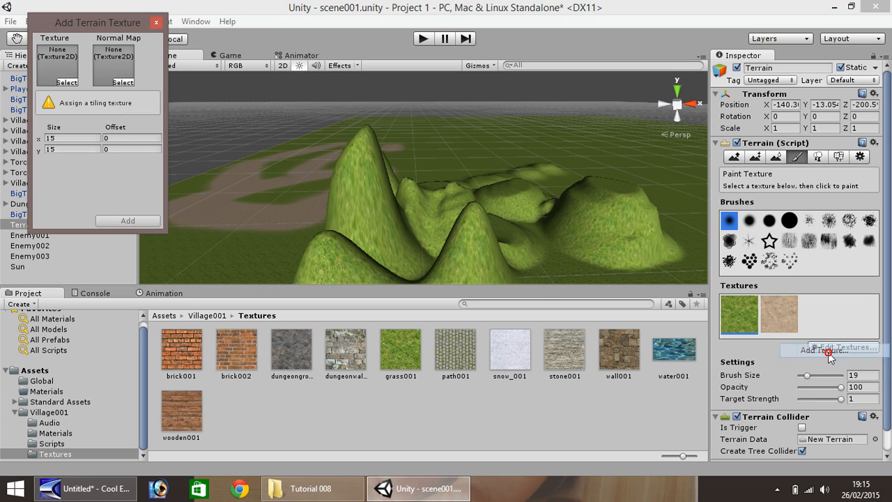
{"action": "left_click", "coordinate": [66, 83]}
{"action": "left_click_drag", "start_coordinate": [280, 98], "coordinate": [278, 173]}
{"action": "left_click", "coordinate": [196, 184]}
{"action": "left_click", "coordinate": [196, 184]}
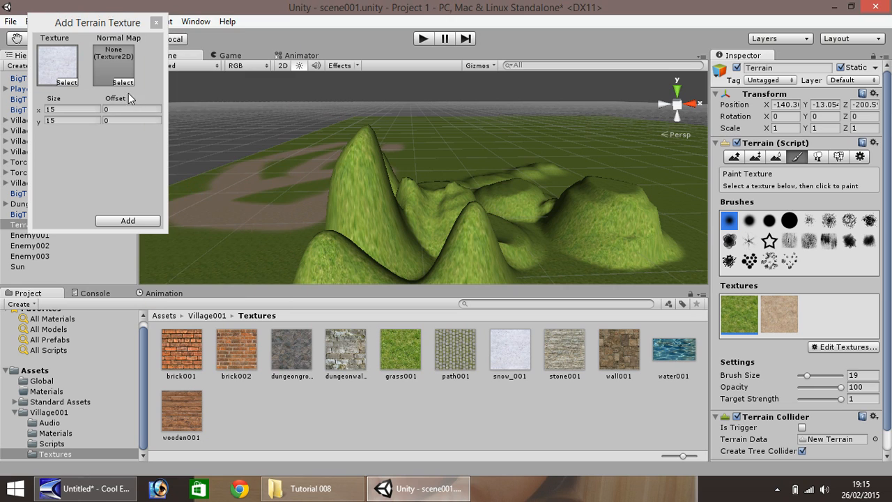
{"action": "left_click", "coordinate": [123, 82]}
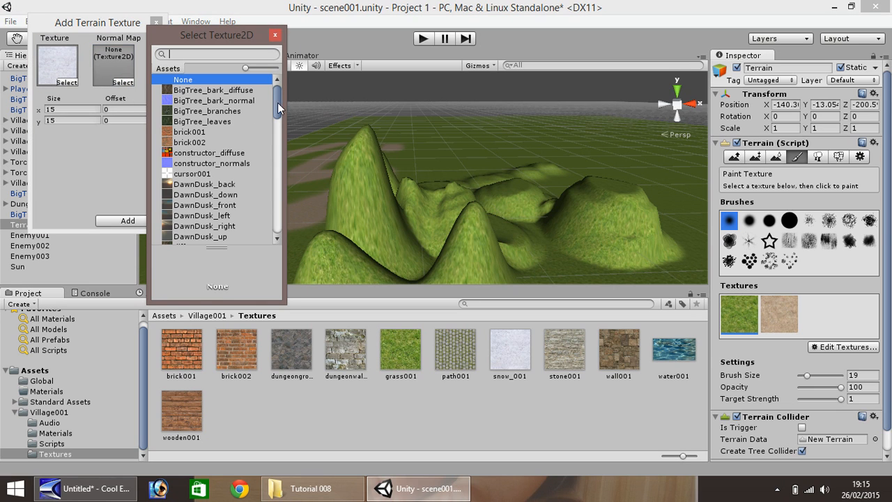
{"action": "left_click_drag", "start_coordinate": [277, 103], "coordinate": [278, 179]}
{"action": "double_click", "coordinate": [205, 150]}
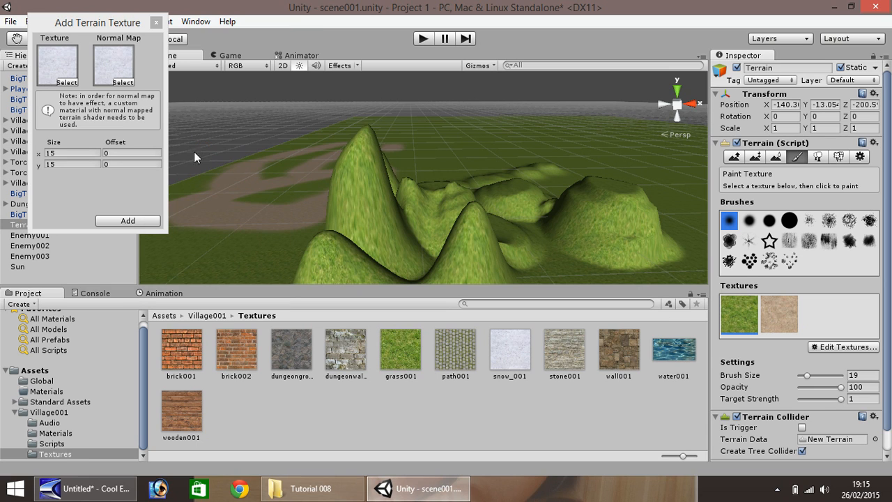
{"action": "left_click", "coordinate": [125, 221]}
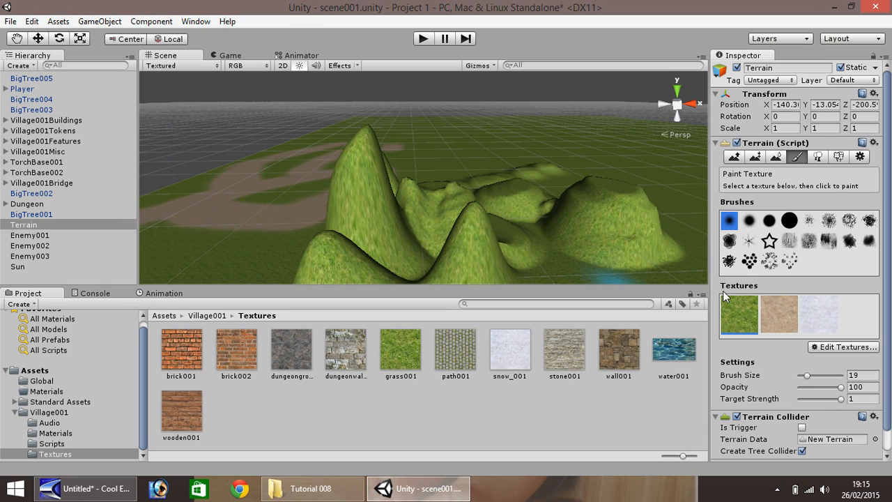
Select the snow texture and paint it over the tallest terrain peak.
{"action": "left_click", "coordinate": [818, 309]}
{"action": "left_click_drag", "start_coordinate": [376, 158], "coordinate": [355, 142]}
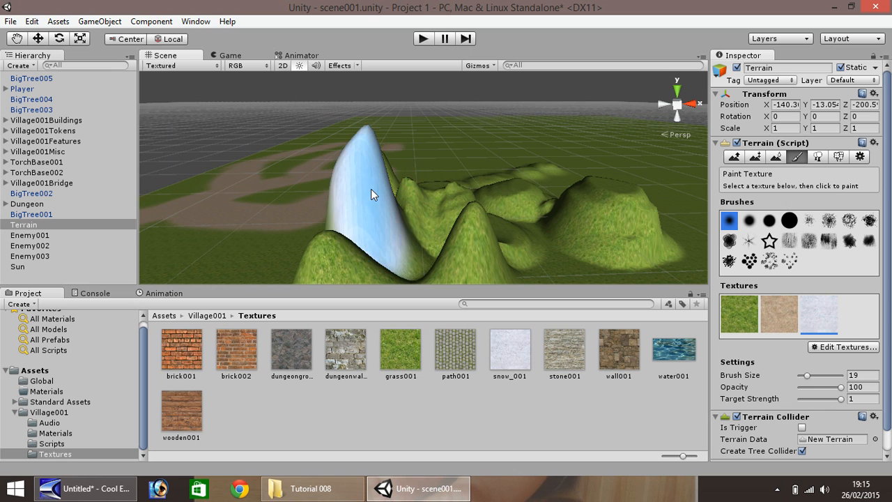
{"action": "scroll", "coordinate": [352, 195], "scroll_direction": "up", "scroll_amount": 3}
{"action": "scroll", "coordinate": [353, 195], "scroll_direction": "up", "scroll_amount": 1}
{"action": "scroll", "coordinate": [293, 214], "scroll_direction": "down", "scroll_amount": 1}
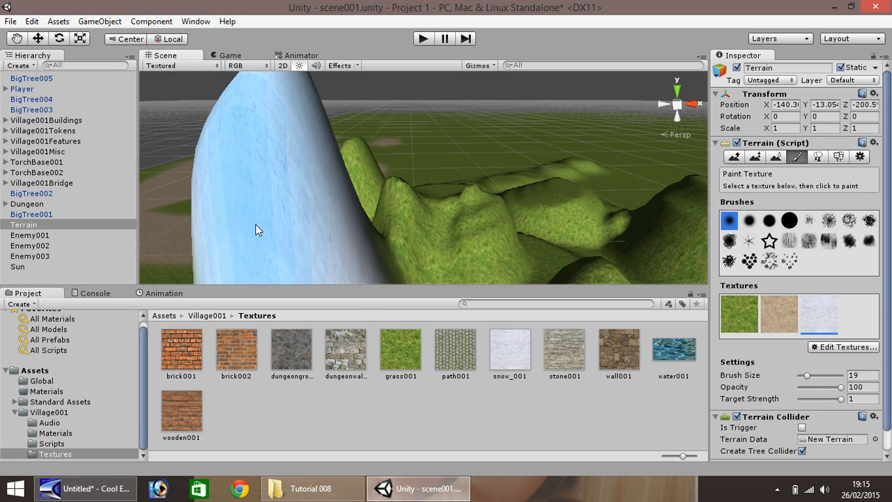
{"action": "scroll", "coordinate": [307, 202], "scroll_direction": "down", "scroll_amount": 2}
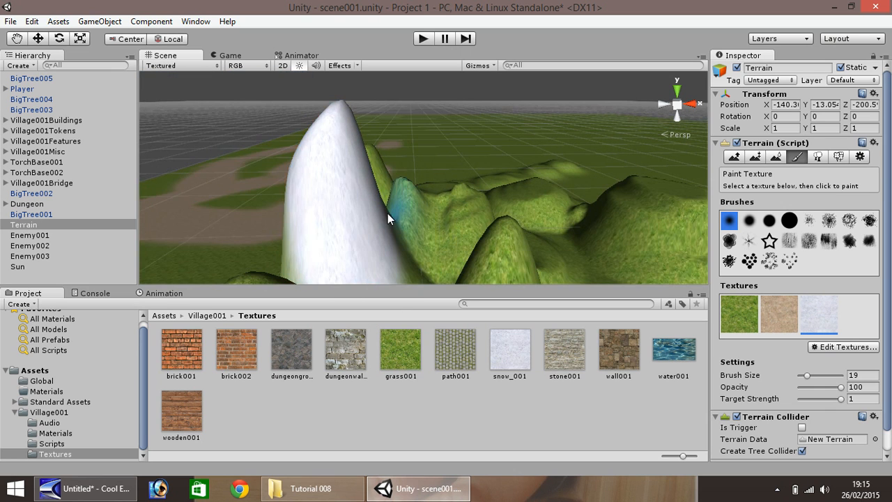
{"action": "scroll", "coordinate": [369, 219], "scroll_direction": "down", "scroll_amount": 1}
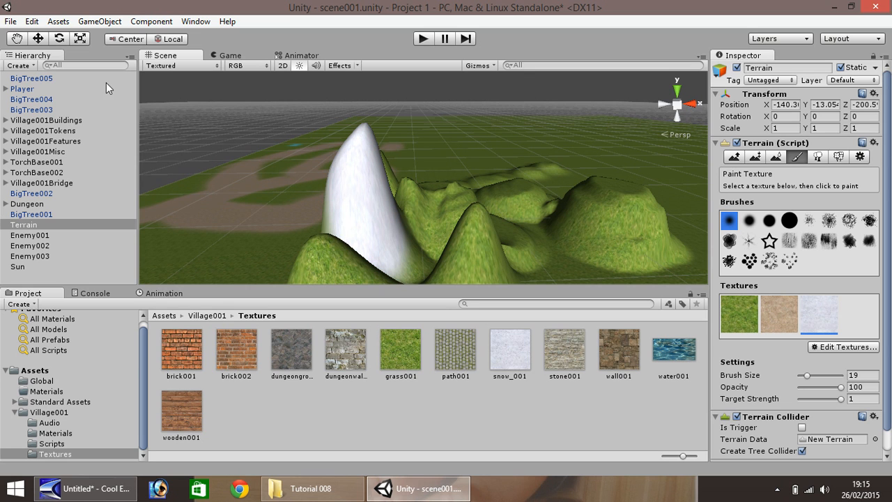
Pick the Raise / Lower Terrain tool and set its brush size to 5.
{"action": "left_click", "coordinate": [20, 40]}
{"action": "left_click_drag", "start_coordinate": [284, 165], "coordinate": [400, 185], "text": "alt"}
{"action": "left_click", "coordinate": [38, 39]}
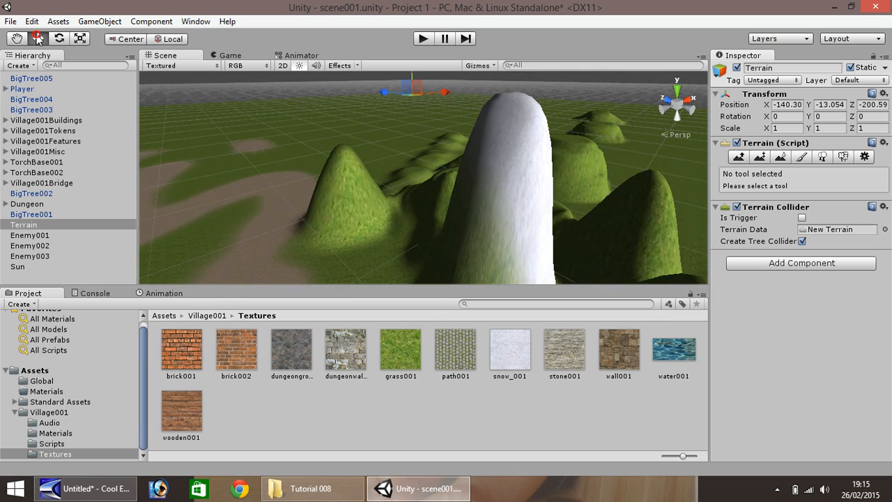
{"action": "left_click", "coordinate": [738, 158]}
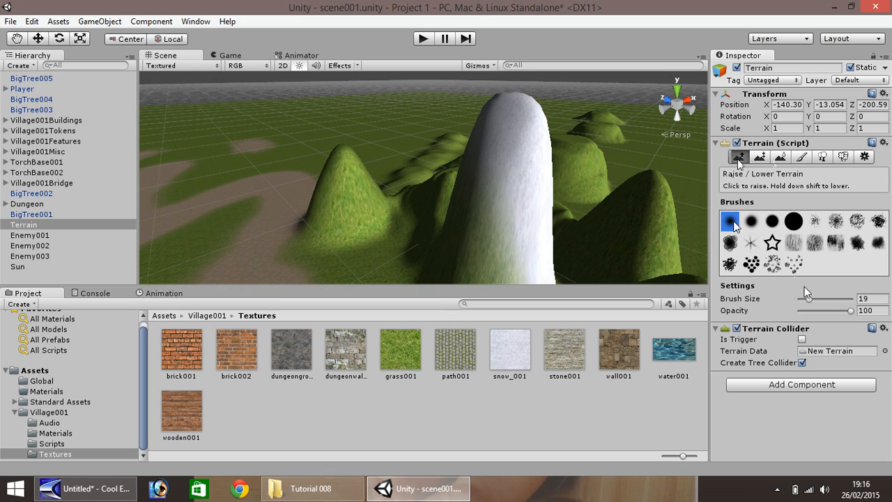
{"action": "left_click_drag", "start_coordinate": [807, 299], "coordinate": [802, 305]}
Raise the tip of the snowy peak, undoing the first stroke and raising it with a single dab.
{"action": "left_click_drag", "start_coordinate": [517, 108], "coordinate": [509, 105]}
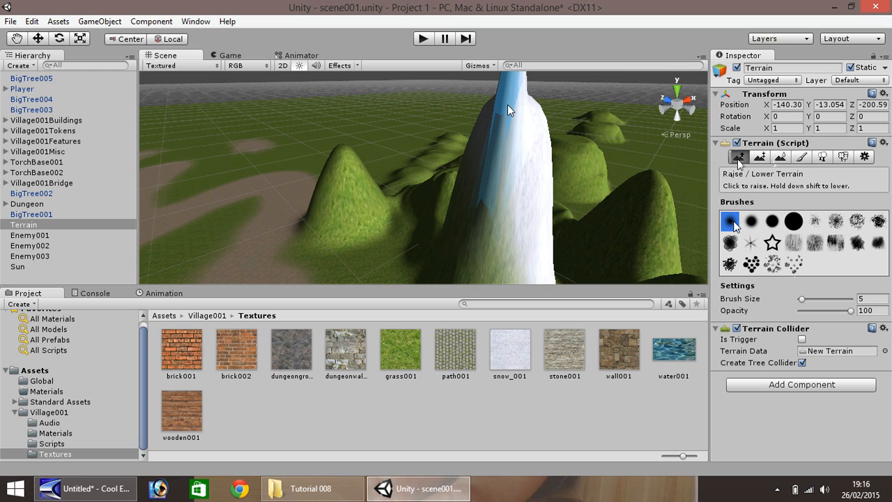
{"action": "key", "text": "ctrl+z"}
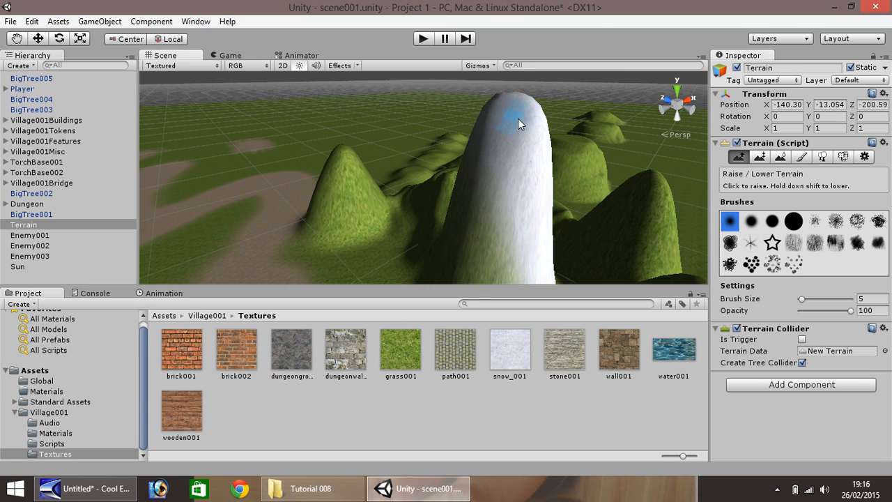
{"action": "scroll", "coordinate": [517, 119], "scroll_direction": "down", "scroll_amount": 3}
{"action": "left_click", "coordinate": [468, 144]}
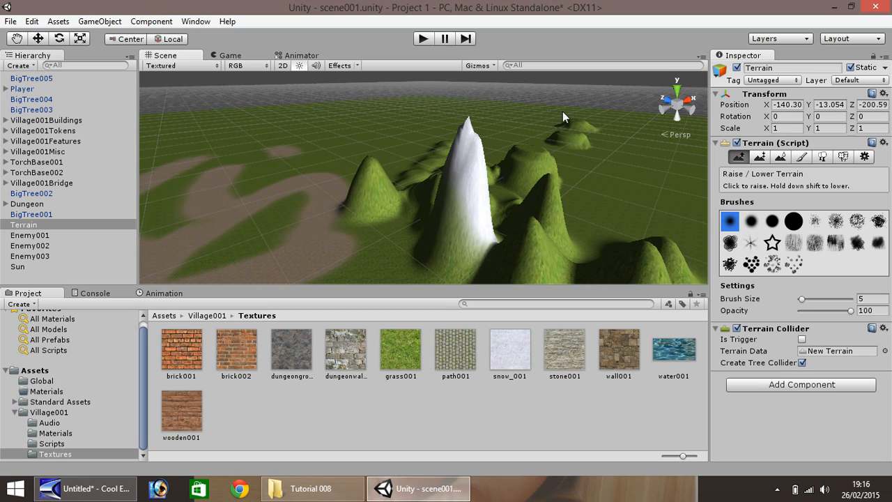
Open the Paint Texture tool and import mountain_001.png from the Tutorial 008 folder into the project's Textures folder.
{"action": "left_click", "coordinate": [800, 157]}
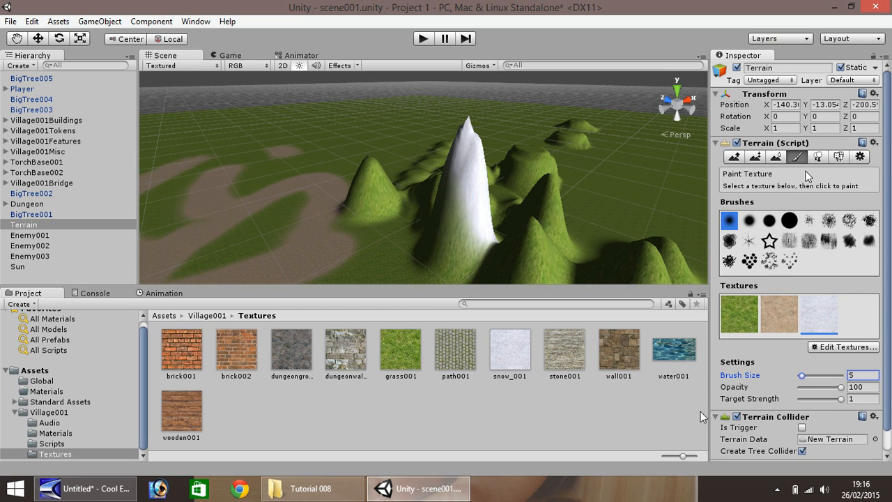
{"action": "left_click", "coordinate": [328, 488]}
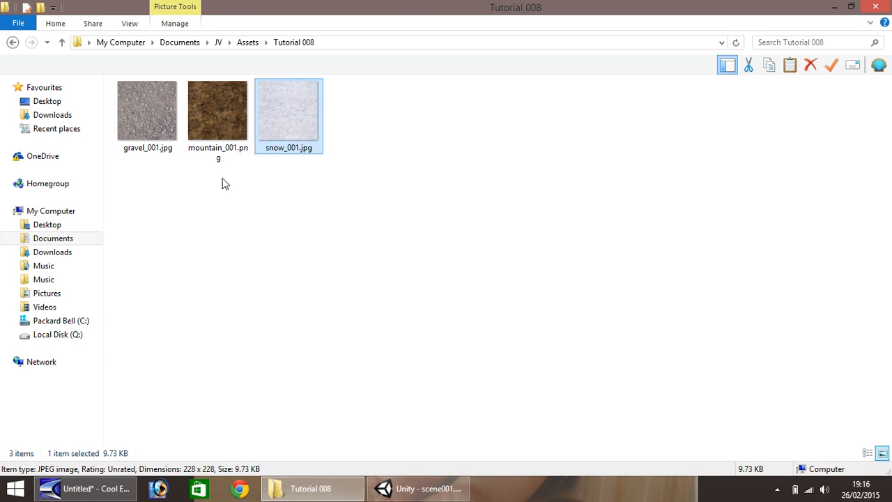
{"action": "left_click_drag", "start_coordinate": [217, 110], "coordinate": [230, 410]}
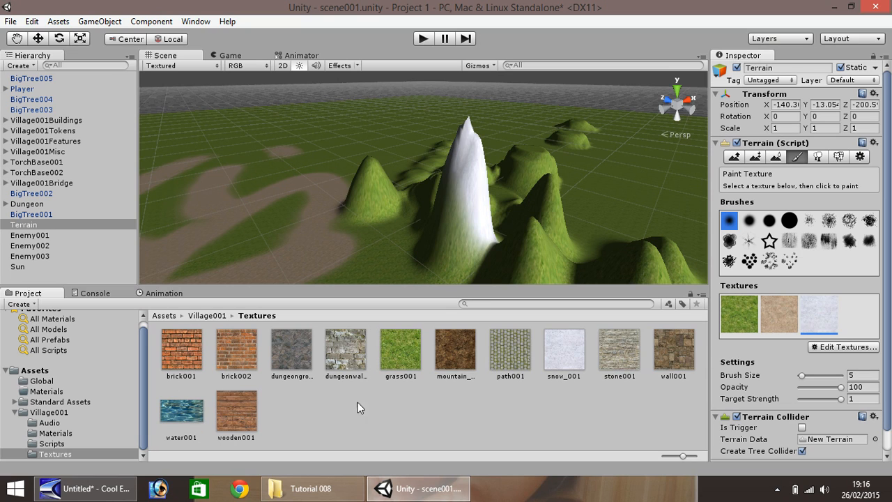
Add mountain_001 as a new terrain texture, also using mountain_001 as its normal map, with 15 × 15 tiling.
{"action": "left_click", "coordinate": [858, 347]}
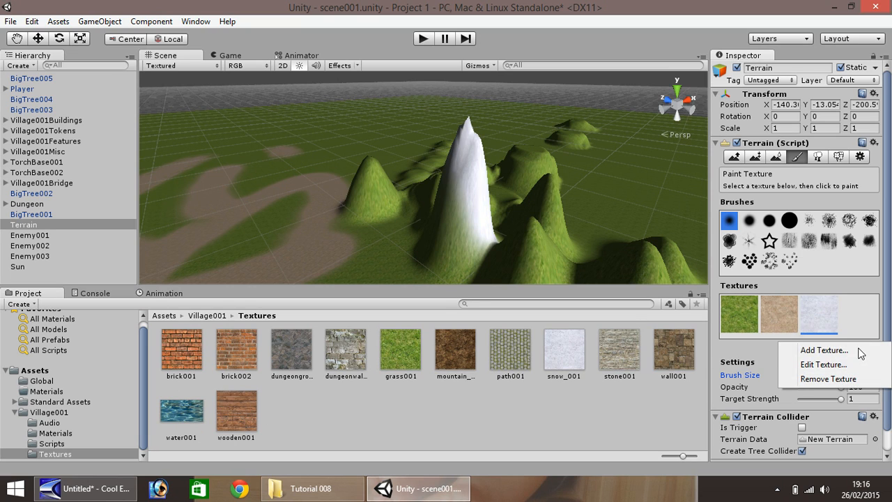
{"action": "left_click", "coordinate": [824, 352]}
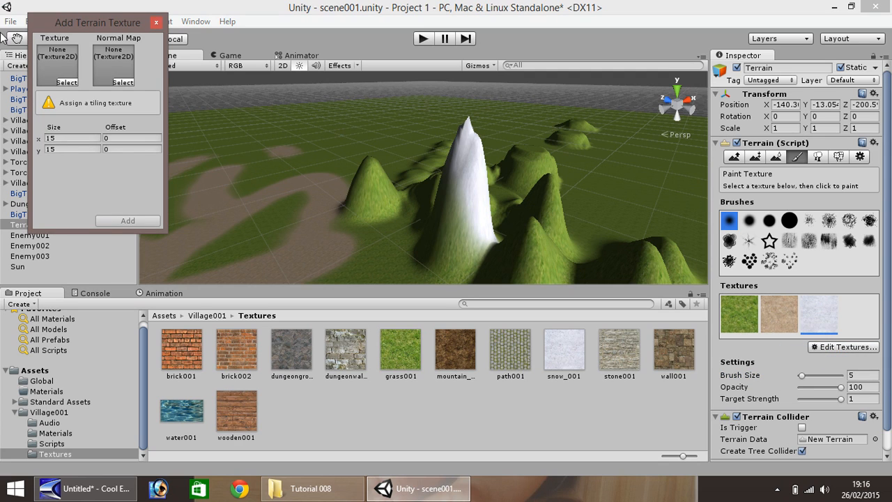
{"action": "left_click", "coordinate": [67, 82]}
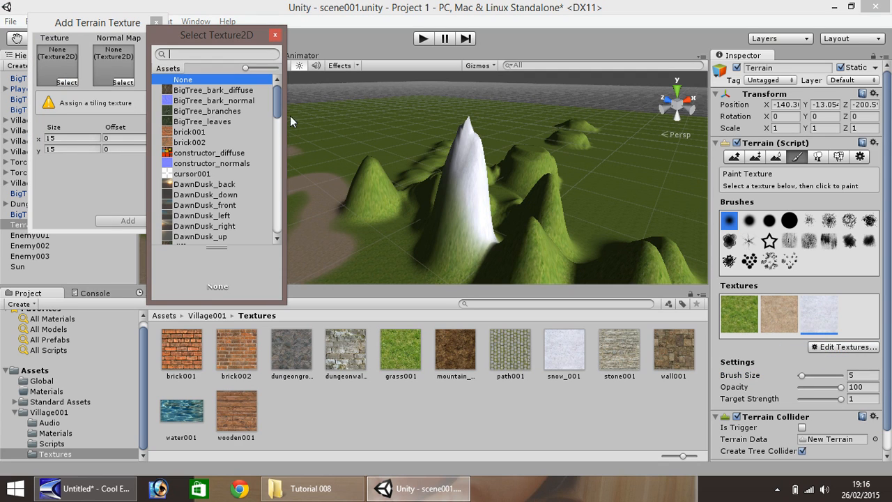
{"action": "left_click_drag", "start_coordinate": [278, 100], "coordinate": [271, 140]}
{"action": "double_click", "coordinate": [217, 137]}
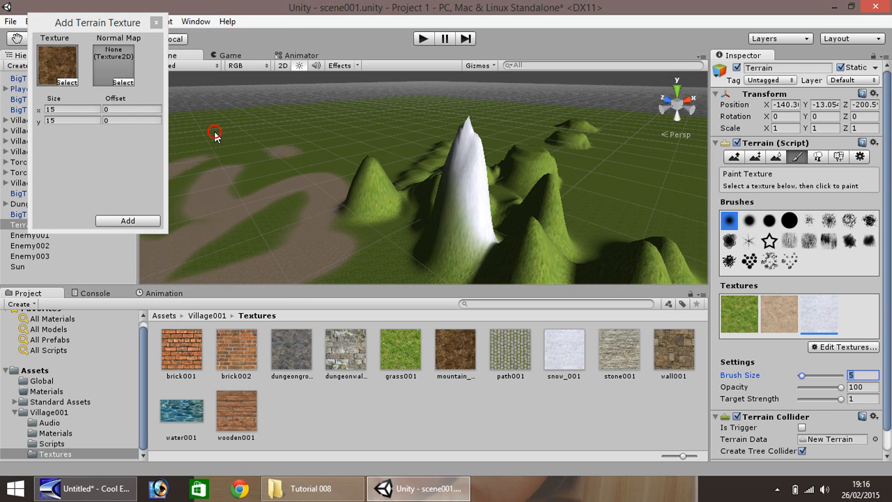
{"action": "left_click", "coordinate": [129, 82]}
{"action": "left_click_drag", "start_coordinate": [278, 111], "coordinate": [276, 135]}
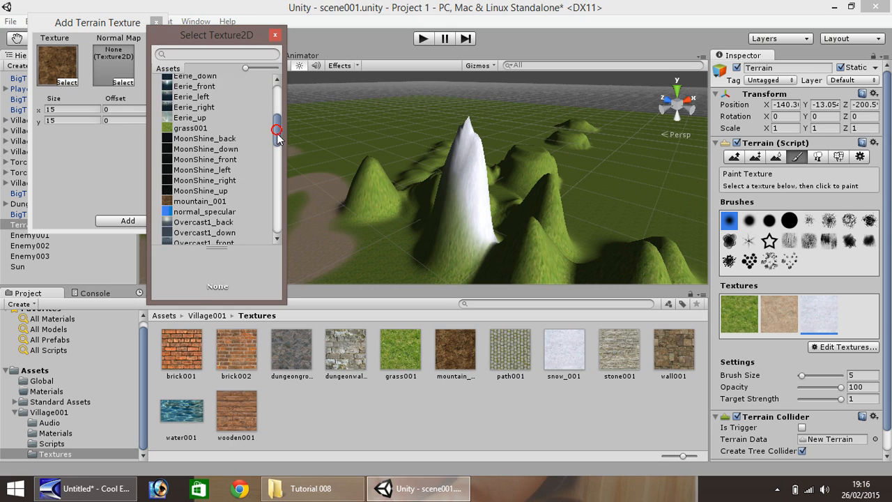
{"action": "double_click", "coordinate": [220, 201]}
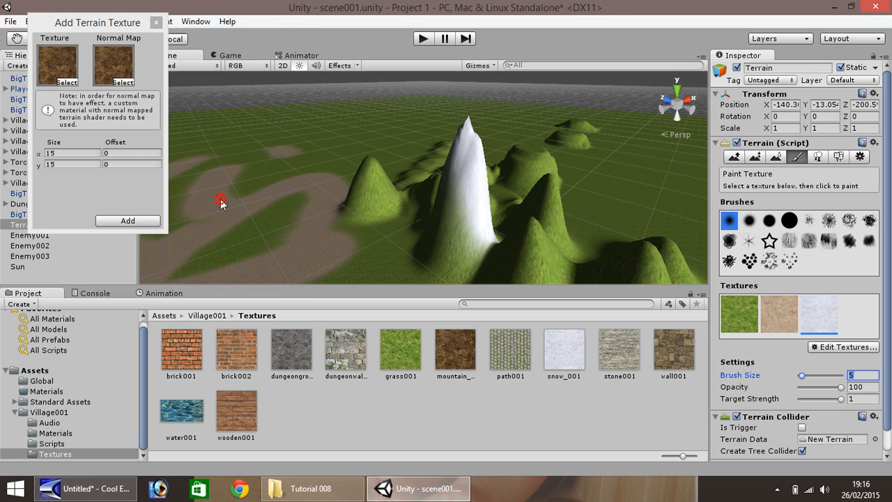
{"action": "left_click", "coordinate": [143, 220]}
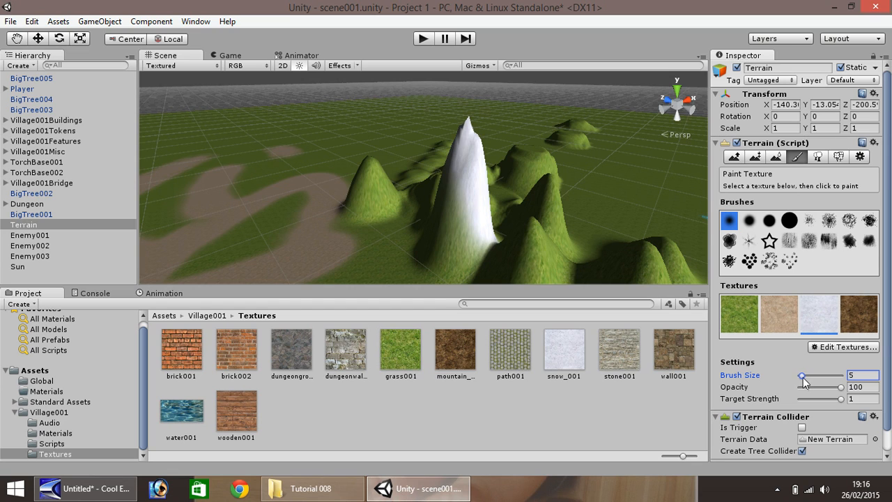
Set the brush size to 12 and paint the mountain texture over the base of the snowy peak.
{"action": "left_click_drag", "start_coordinate": [802, 377], "coordinate": [806, 378]}
{"action": "left_click_drag", "start_coordinate": [871, 374], "coordinate": [840, 371]}
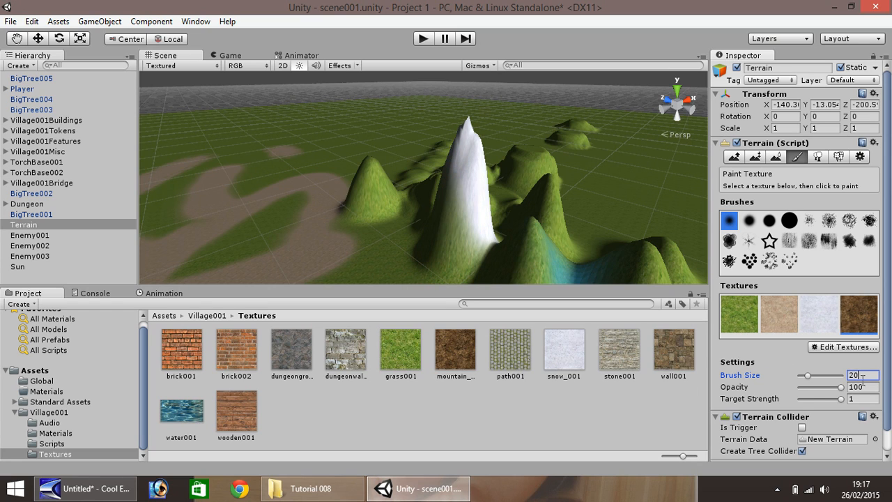
{"action": "type", "text": "2"}
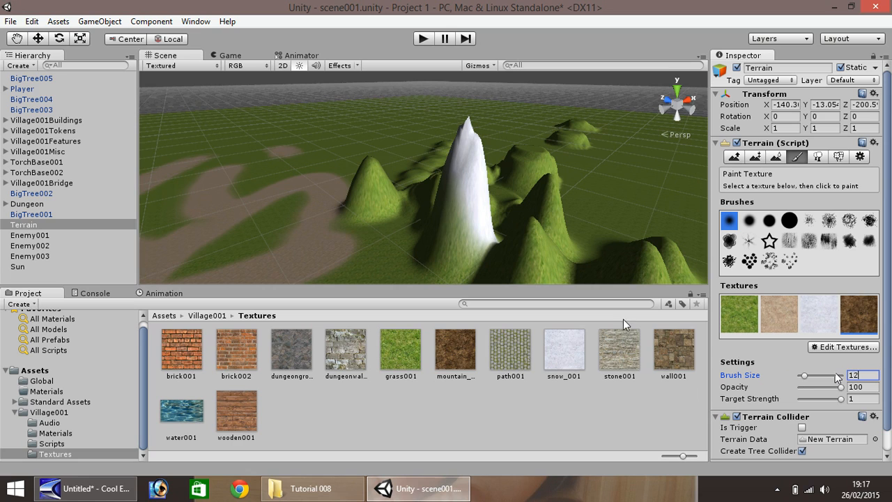
{"action": "mouse_move", "coordinate": [447, 259]}
{"action": "left_mouse_down"}
{"action": "mouse_move", "coordinate": [431, 256]}
{"action": "mouse_move", "coordinate": [480, 238]}
{"action": "left_mouse_up"}
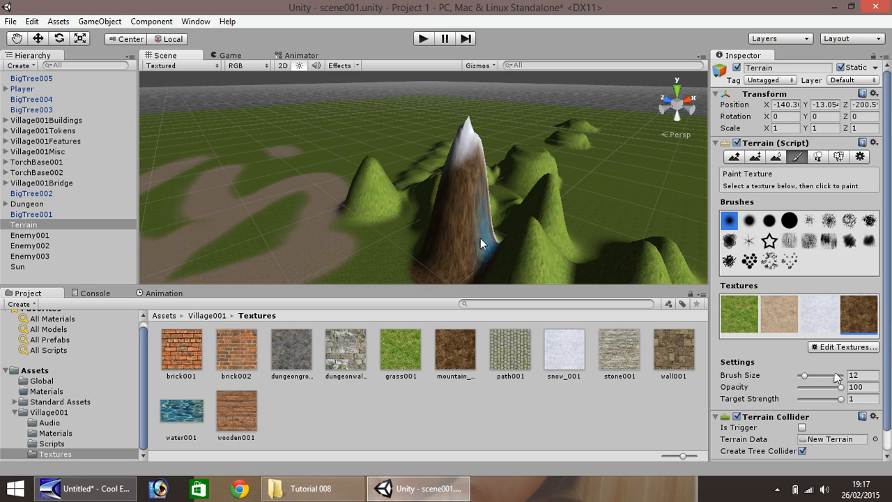
Paint the mountain texture over the lower slopes of the snowy peak from another angle.
{"action": "left_click", "coordinate": [18, 38]}
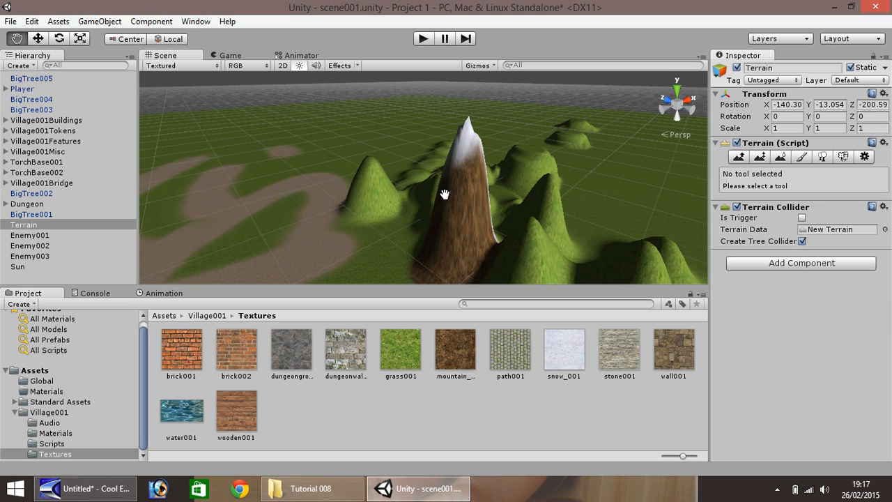
{"action": "right_click_drag", "start_coordinate": [444, 194], "coordinate": [343, 197]}
{"action": "mouse_move", "coordinate": [343, 198]}
{"action": "left_mouse_down"}
{"action": "mouse_move", "coordinate": [313, 194]}
{"action": "mouse_move", "coordinate": [370, 211]}
{"action": "mouse_move", "coordinate": [297, 202]}
{"action": "left_mouse_up"}
{"action": "right_click_drag", "start_coordinate": [328, 201], "coordinate": [271, 232]}
{"action": "key", "text": "w"}
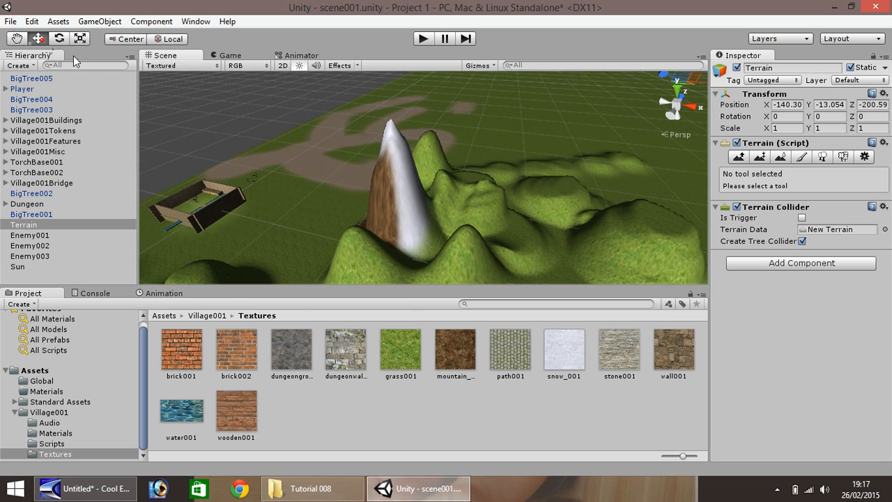
{"action": "left_click", "coordinate": [802, 156]}
{"action": "left_click", "coordinate": [861, 315]}
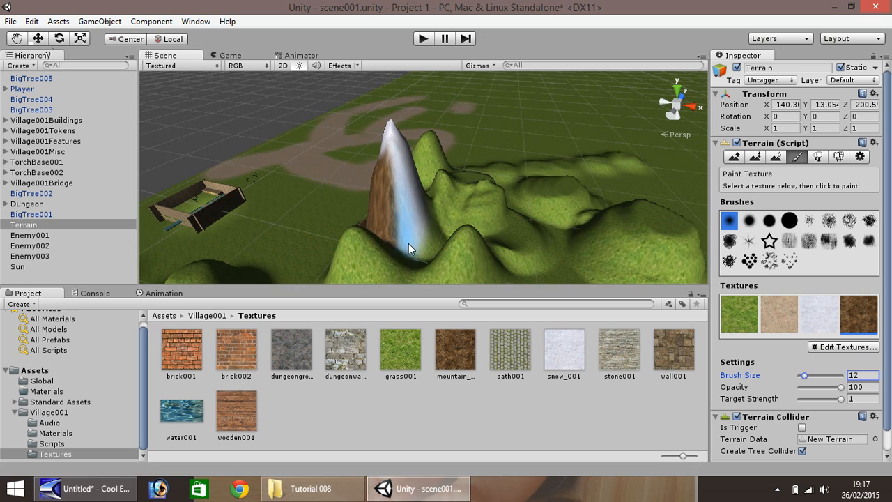
{"action": "left_click_drag", "start_coordinate": [404, 239], "coordinate": [441, 237]}
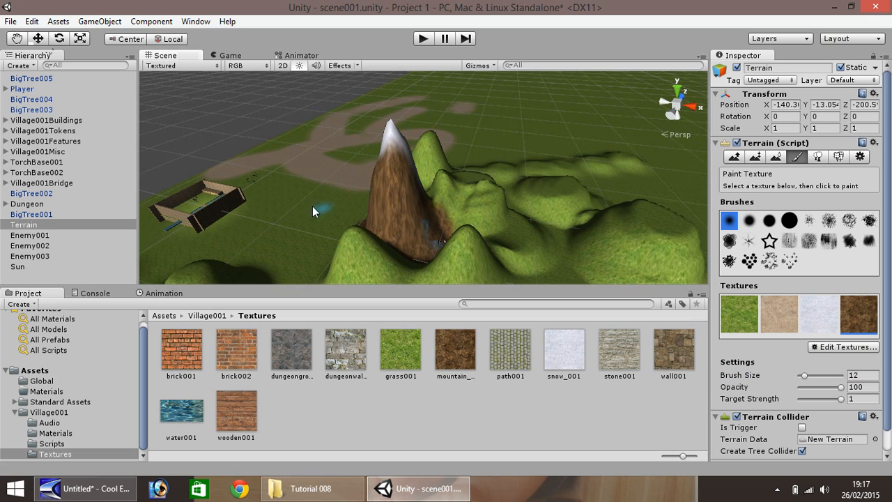
Paint the mountain texture on the far side of the tall peak.
{"action": "right_click_drag", "start_coordinate": [312, 205], "coordinate": [529, 183]}
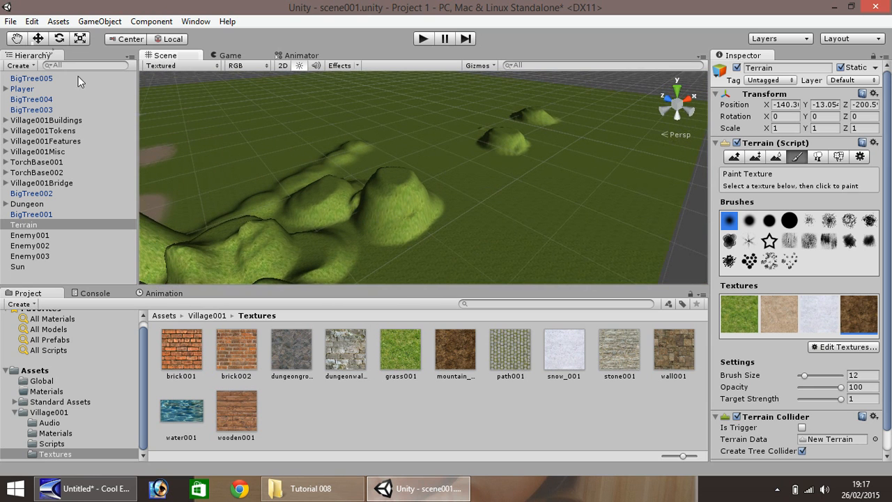
{"action": "left_click", "coordinate": [16, 38]}
{"action": "scroll", "coordinate": [284, 153], "scroll_direction": "up", "scroll_amount": 5}
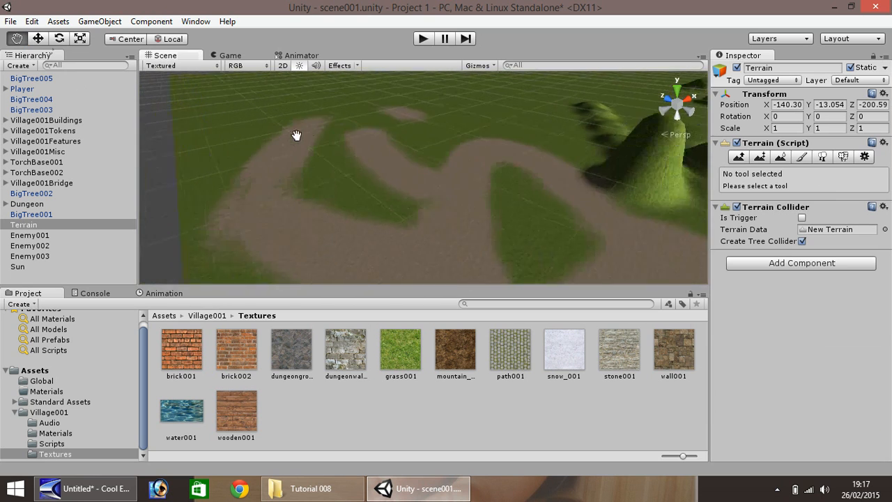
{"action": "right_click_drag", "start_coordinate": [296, 135], "coordinate": [468, 193]}
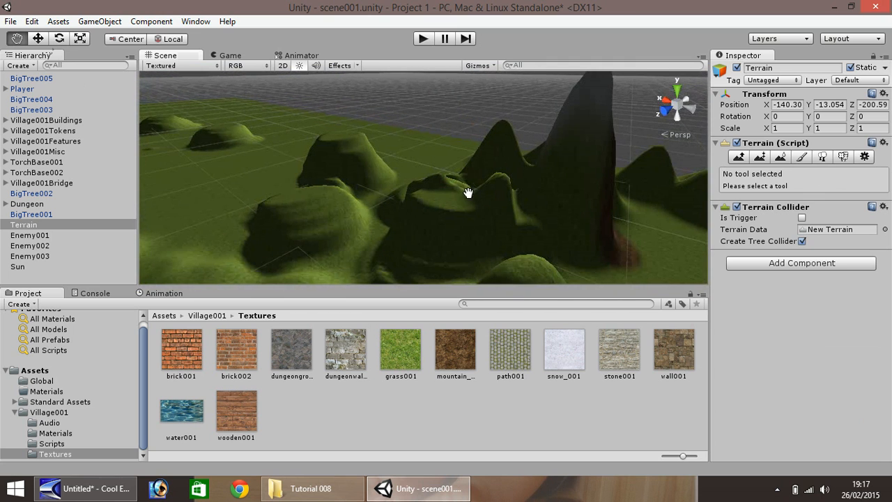
{"action": "left_click", "coordinate": [802, 158]}
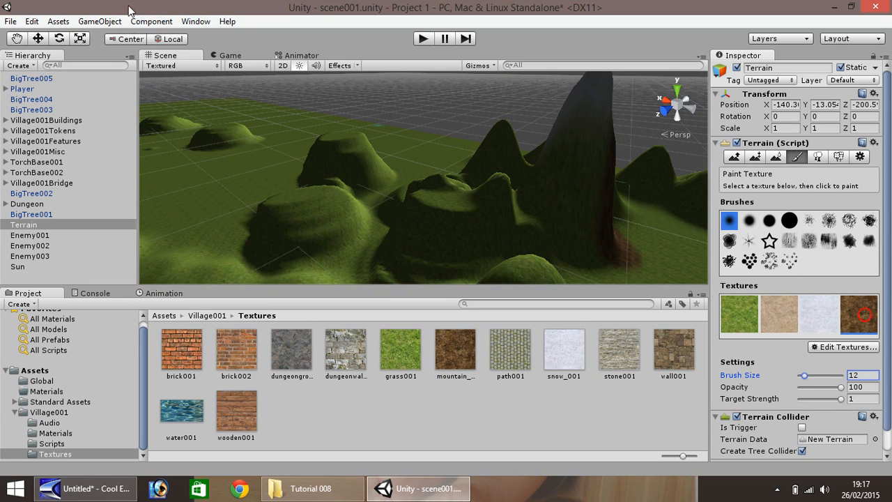
{"action": "left_click", "coordinate": [37, 38]}
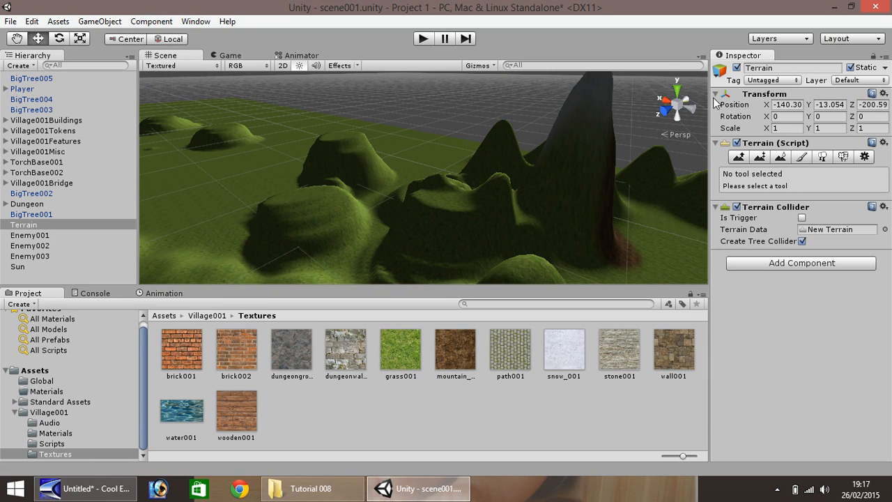
{"action": "left_click", "coordinate": [802, 157]}
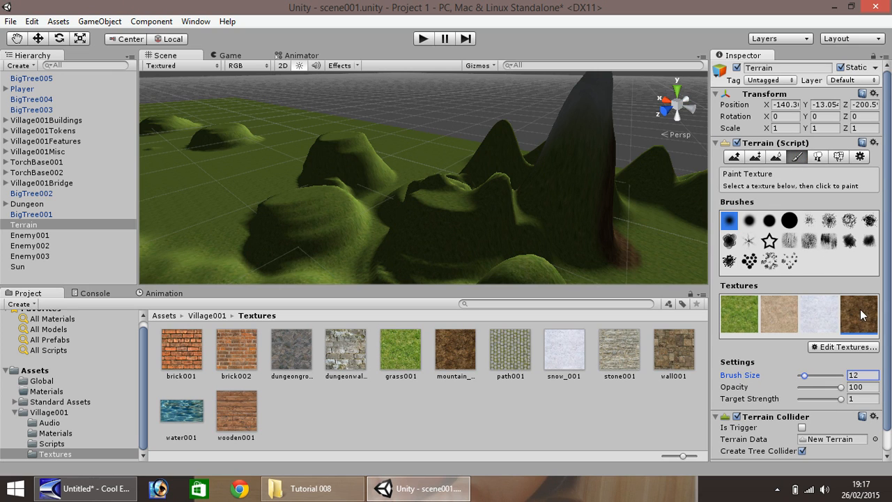
{"action": "mouse_move", "coordinate": [579, 234]}
{"action": "left_mouse_down"}
{"action": "mouse_move", "coordinate": [519, 200]}
{"action": "mouse_move", "coordinate": [541, 147]}
{"action": "left_mouse_up"}
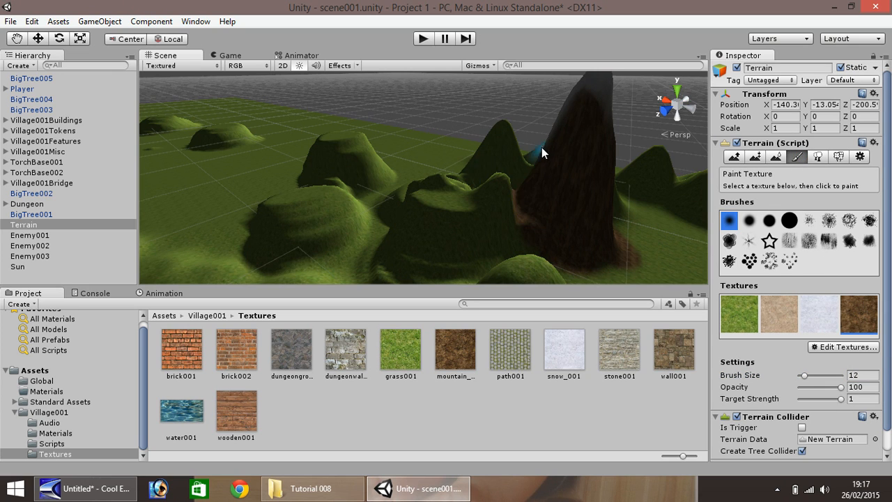
Paint the mountain texture over the neighbouring hills surrounding the tall peak.
{"action": "scroll", "coordinate": [564, 145], "scroll_direction": "down", "scroll_amount": 5}
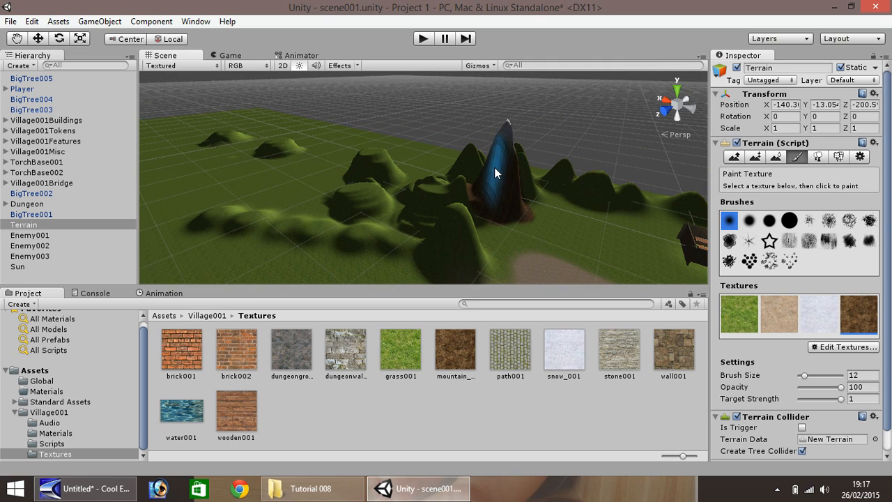
{"action": "left_click_drag", "start_coordinate": [494, 167], "coordinate": [483, 247]}
{"action": "mouse_move", "coordinate": [475, 242]}
{"action": "left_mouse_down"}
{"action": "mouse_move", "coordinate": [433, 237]}
{"action": "mouse_move", "coordinate": [476, 226]}
{"action": "left_mouse_up"}
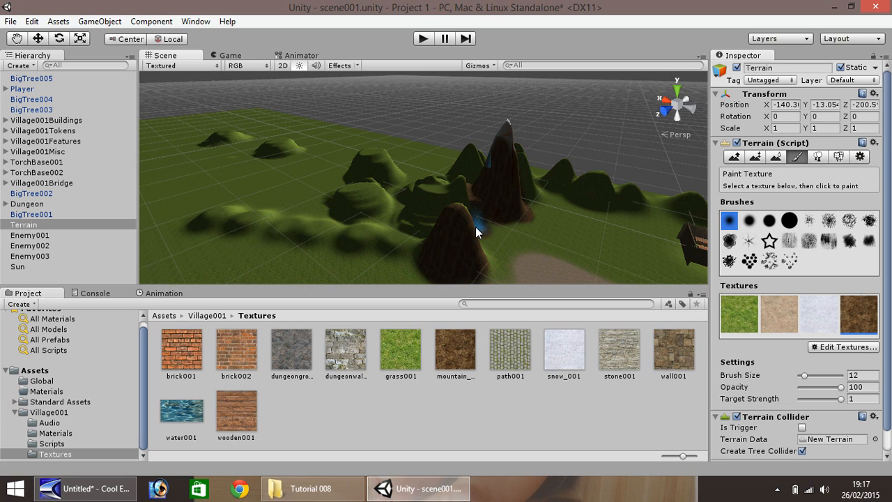
{"action": "mouse_move", "coordinate": [367, 200]}
{"action": "left_mouse_down"}
{"action": "mouse_move", "coordinate": [359, 202]}
{"action": "mouse_move", "coordinate": [454, 222]}
{"action": "mouse_move", "coordinate": [470, 201]}
{"action": "mouse_move", "coordinate": [423, 212]}
{"action": "mouse_move", "coordinate": [440, 196]}
{"action": "mouse_move", "coordinate": [424, 189]}
{"action": "mouse_move", "coordinate": [407, 225]}
{"action": "mouse_move", "coordinate": [418, 223]}
{"action": "left_mouse_up"}
{"action": "mouse_move", "coordinate": [566, 185]}
{"action": "left_mouse_down"}
{"action": "mouse_move", "coordinate": [633, 195]}
{"action": "mouse_move", "coordinate": [549, 176]}
{"action": "mouse_move", "coordinate": [524, 185]}
{"action": "mouse_move", "coordinate": [527, 169]}
{"action": "mouse_move", "coordinate": [468, 159]}
{"action": "mouse_move", "coordinate": [454, 176]}
{"action": "left_mouse_up"}
{"action": "left_click", "coordinate": [453, 171]}
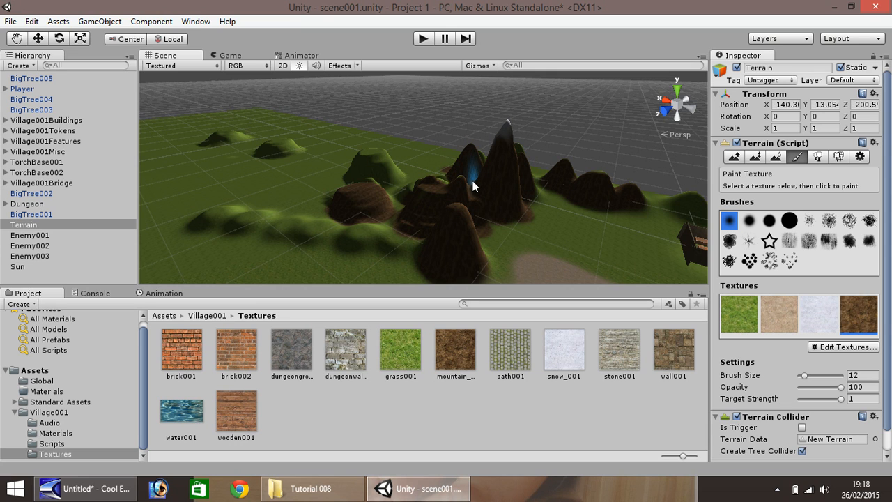
Paint the mountain texture across the row of hills in front of the tall peak.
{"action": "left_click", "coordinate": [19, 38]}
{"action": "left_click_drag", "start_coordinate": [496, 155], "coordinate": [195, 186]}
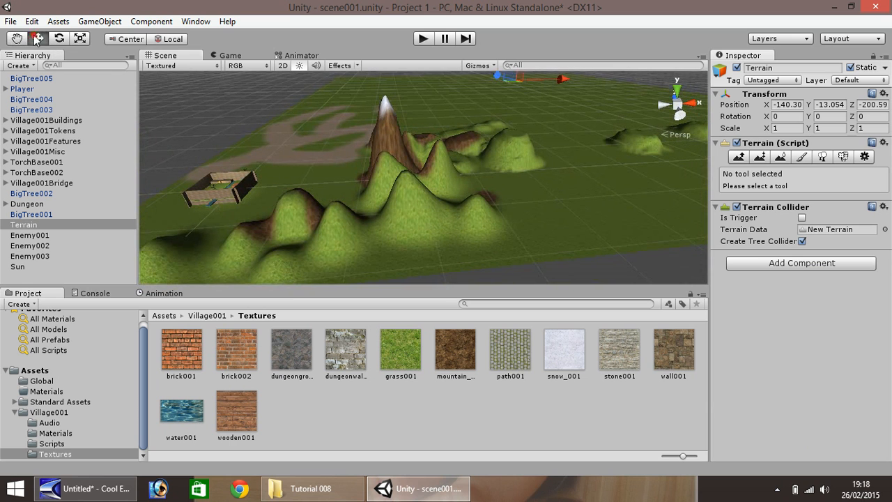
{"action": "left_click", "coordinate": [801, 156]}
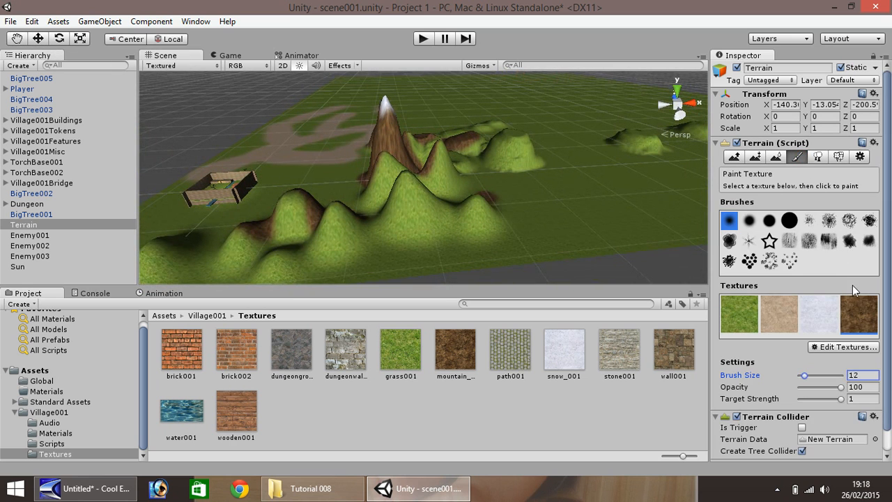
{"action": "mouse_move", "coordinate": [175, 248]}
{"action": "left_mouse_down"}
{"action": "mouse_move", "coordinate": [253, 249]}
{"action": "mouse_move", "coordinate": [233, 253]}
{"action": "mouse_move", "coordinate": [278, 234]}
{"action": "left_mouse_up"}
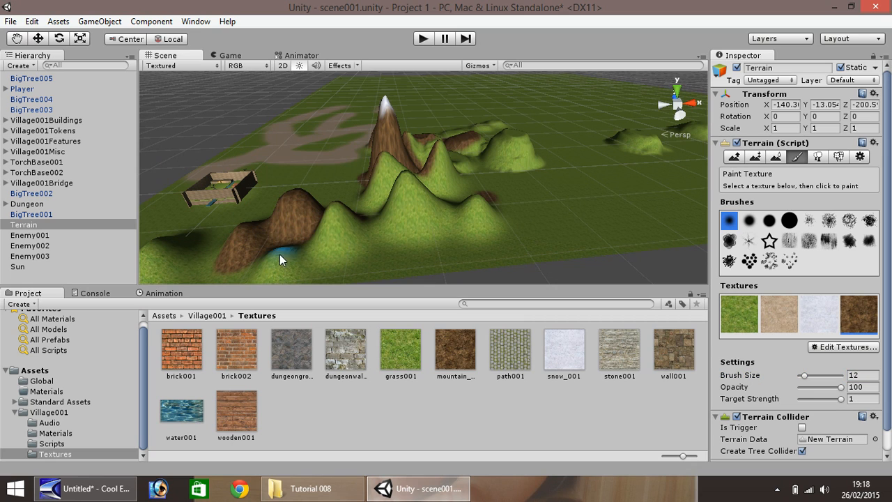
{"action": "left_click_drag", "start_coordinate": [269, 269], "coordinate": [265, 257]}
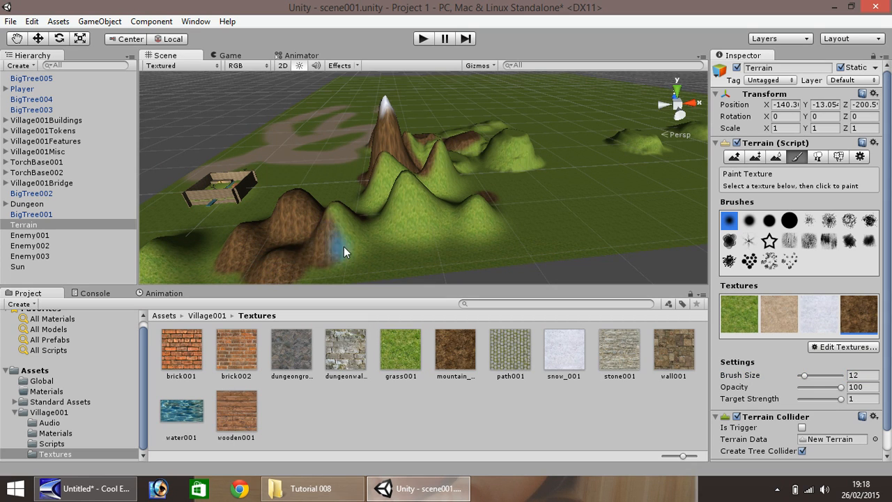
{"action": "left_click_drag", "start_coordinate": [337, 224], "coordinate": [432, 239]}
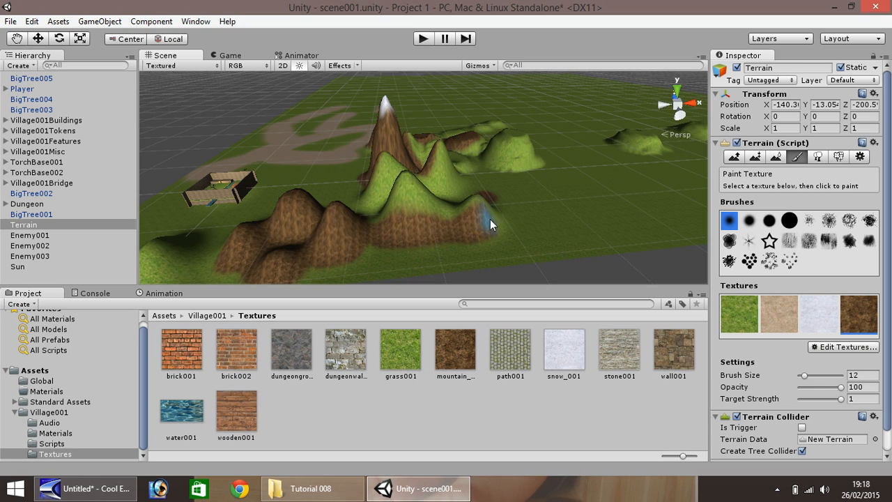
{"action": "mouse_move", "coordinate": [452, 209]}
{"action": "left_mouse_down"}
{"action": "mouse_move", "coordinate": [406, 188]}
{"action": "mouse_move", "coordinate": [373, 189]}
{"action": "mouse_move", "coordinate": [396, 174]}
{"action": "left_mouse_up"}
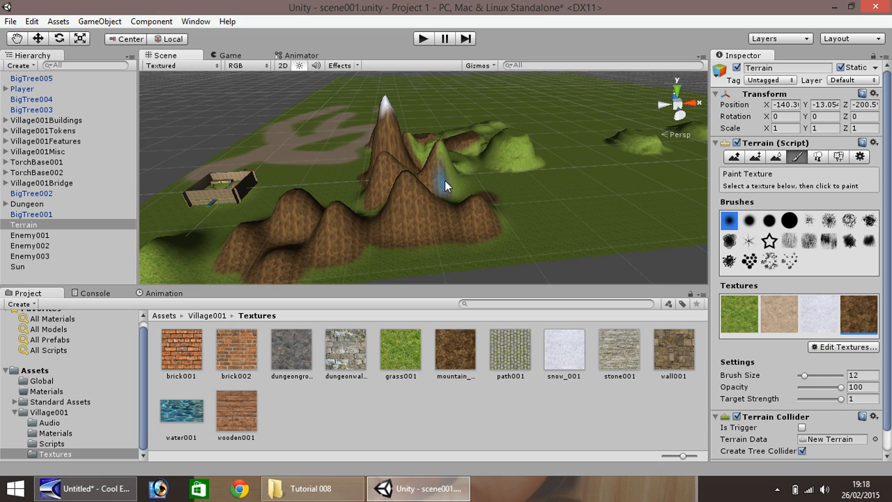
{"action": "mouse_move", "coordinate": [466, 163]}
{"action": "left_mouse_down"}
{"action": "mouse_move", "coordinate": [420, 153]}
{"action": "mouse_move", "coordinate": [428, 156]}
{"action": "left_mouse_up"}
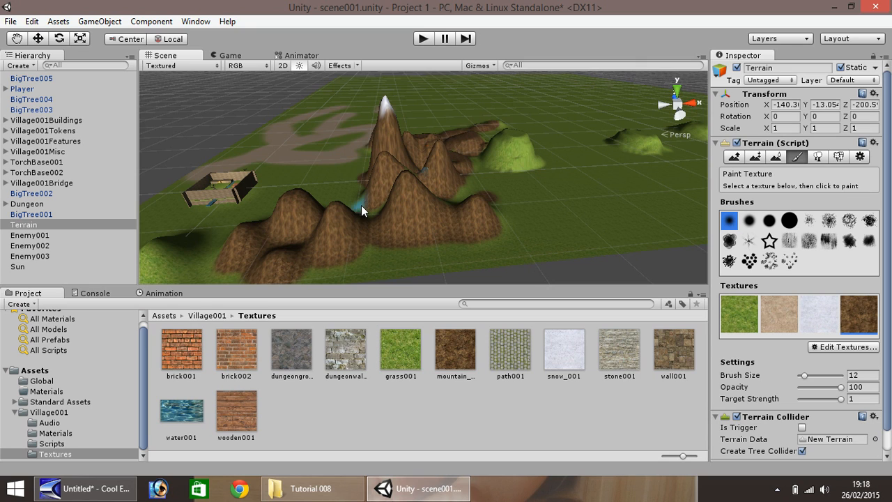
Paint the snow texture over the peaks of the front row of hills and the tall peak's side.
{"action": "left_click", "coordinate": [820, 314]}
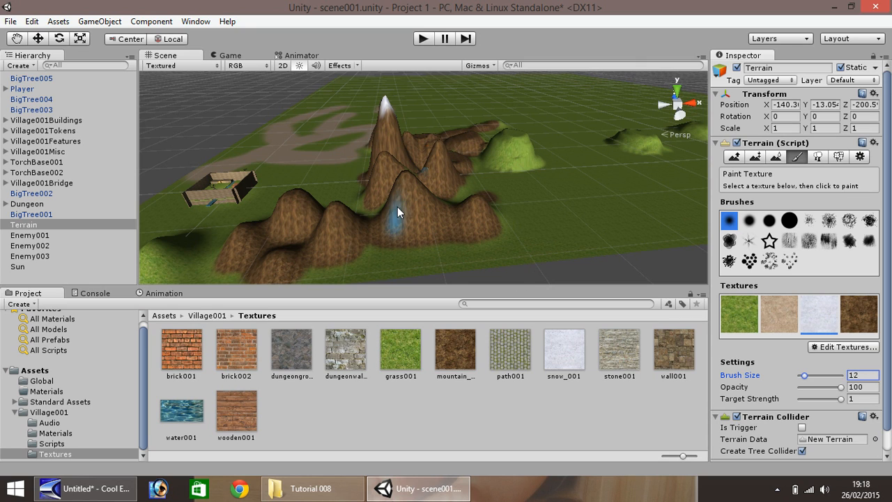
{"action": "left_click_drag", "start_coordinate": [407, 180], "coordinate": [415, 179]}
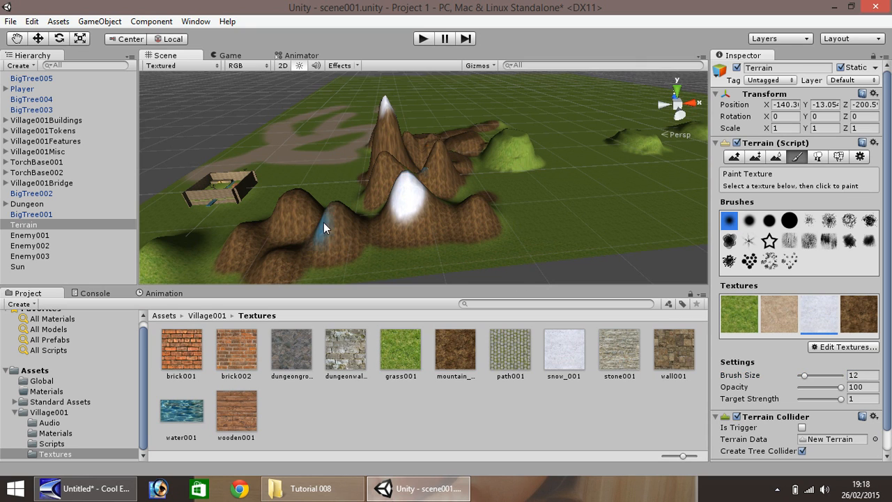
{"action": "left_click", "coordinate": [338, 213]}
{"action": "left_click", "coordinate": [295, 196]}
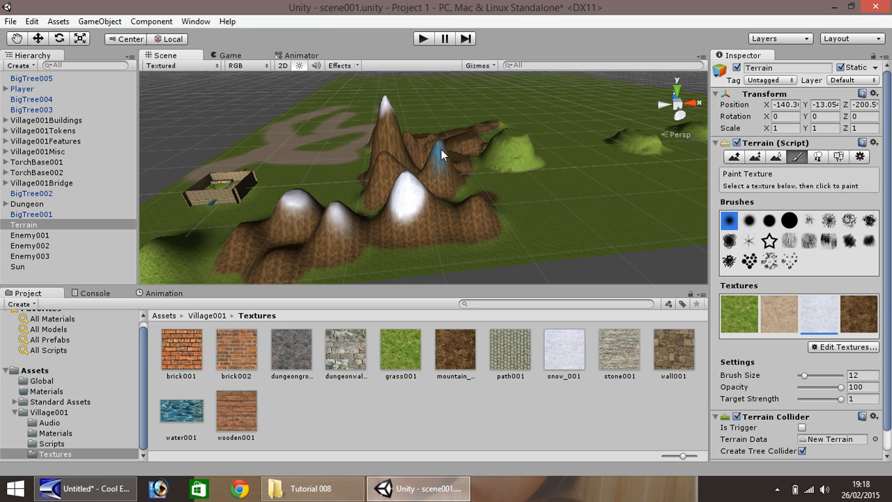
{"action": "left_click_drag", "start_coordinate": [392, 163], "coordinate": [386, 167]}
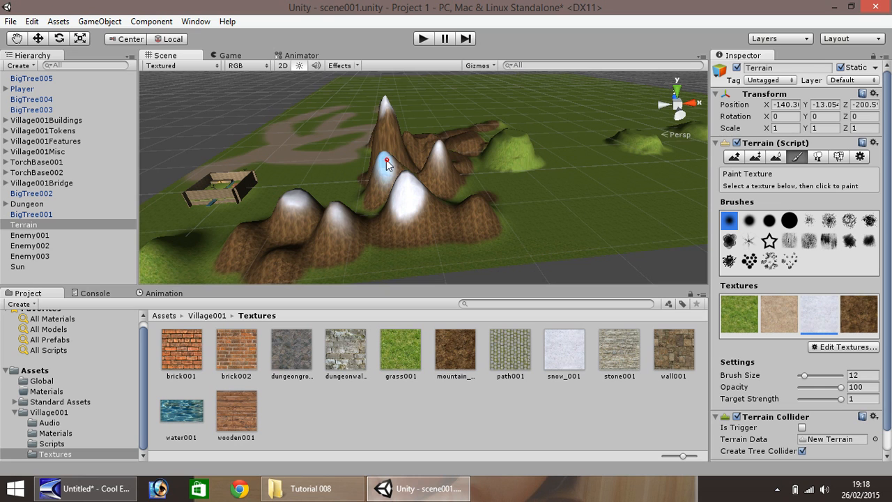
Paint the mountain texture onto the small hill at the back of the mountain range.
{"action": "left_click", "coordinate": [17, 39]}
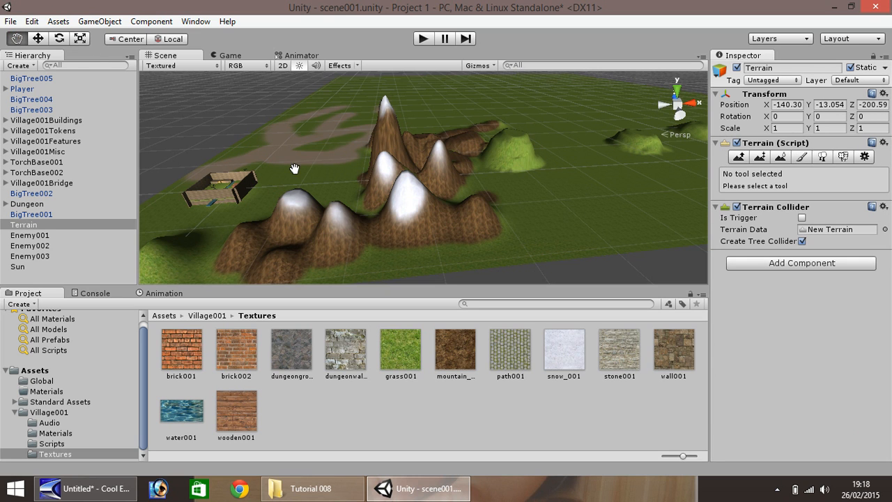
{"action": "right_click_drag", "start_coordinate": [294, 170], "coordinate": [454, 169]}
{"action": "left_click_drag", "start_coordinate": [344, 184], "coordinate": [416, 181]}
{"action": "right_click_drag", "start_coordinate": [384, 187], "coordinate": [496, 201]}
{"action": "left_click", "coordinate": [38, 39]}
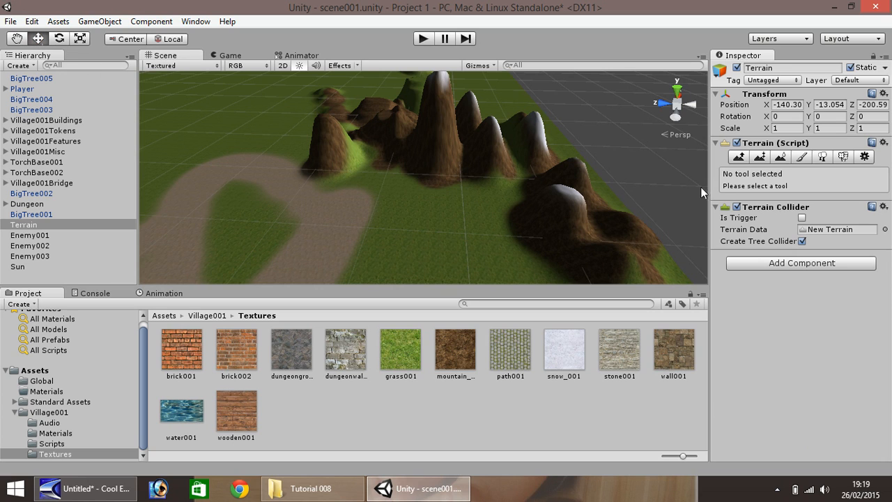
{"action": "left_click", "coordinate": [807, 157]}
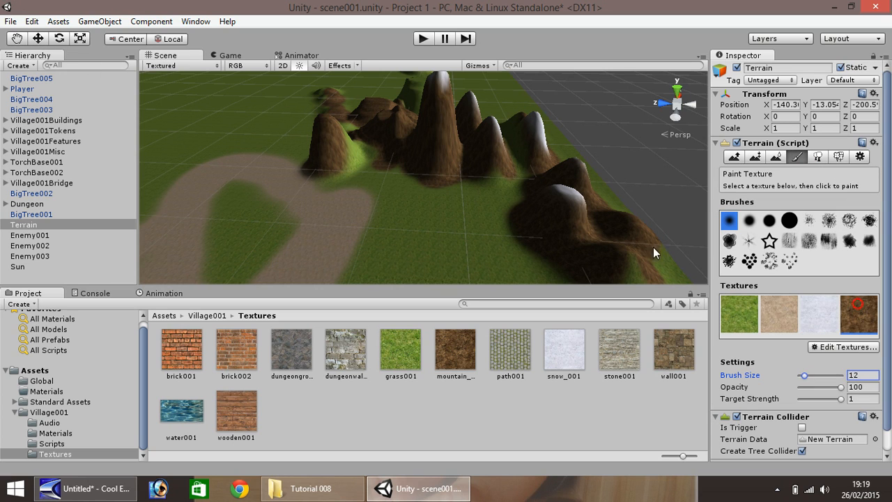
{"action": "left_click_drag", "start_coordinate": [352, 152], "coordinate": [355, 142]}
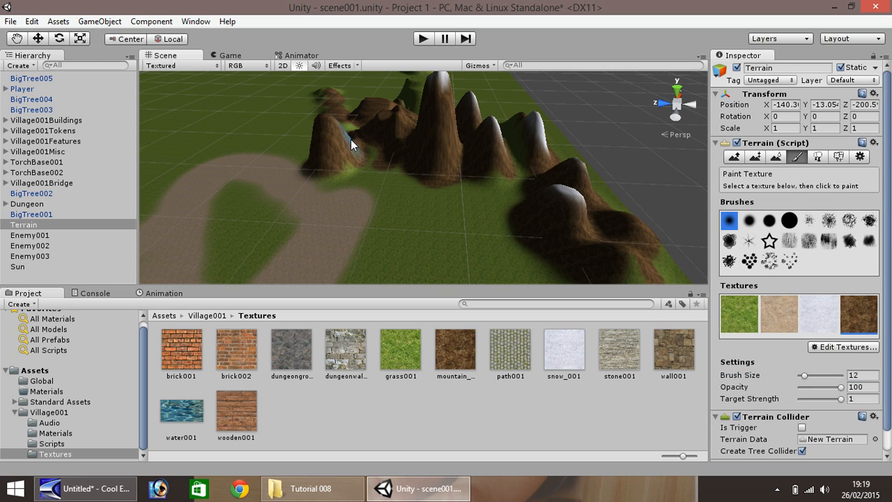
Paint the snow texture on the tops of the back peaks and the front hill on the right.
{"action": "left_click", "coordinate": [815, 310]}
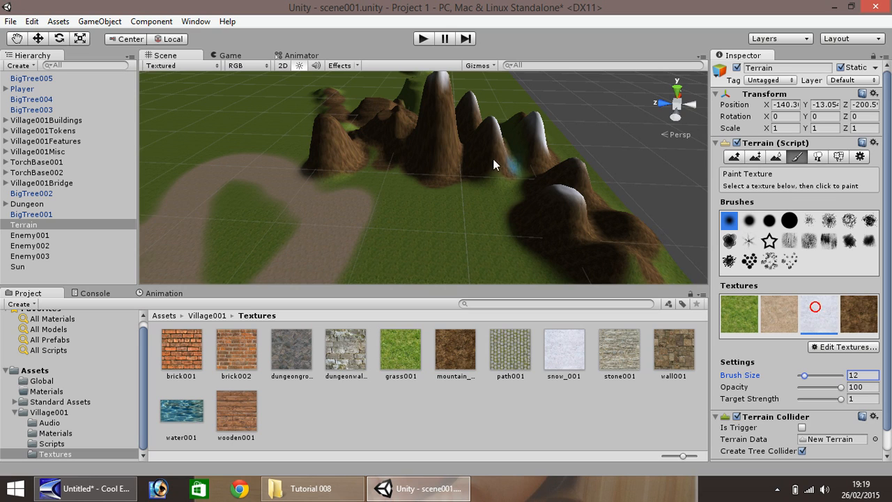
{"action": "left_click", "coordinate": [323, 126]}
{"action": "left_click_drag", "start_coordinate": [334, 127], "coordinate": [334, 126]}
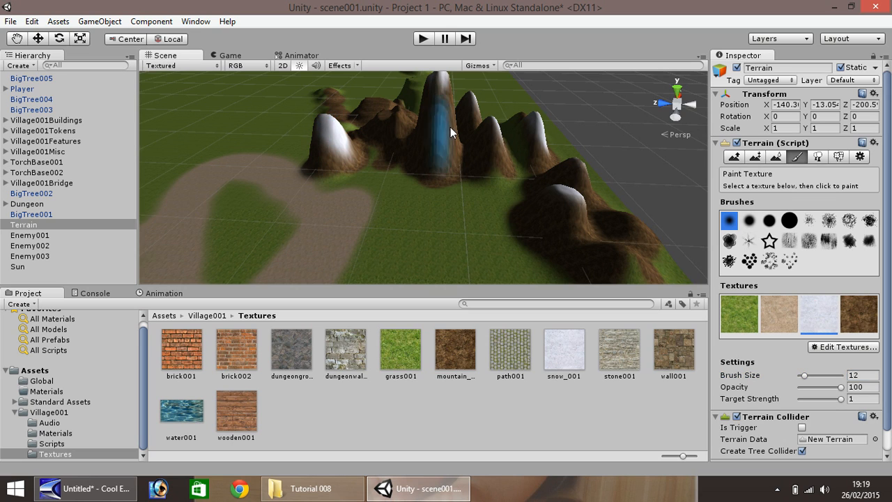
{"action": "left_click_drag", "start_coordinate": [440, 104], "coordinate": [433, 88]}
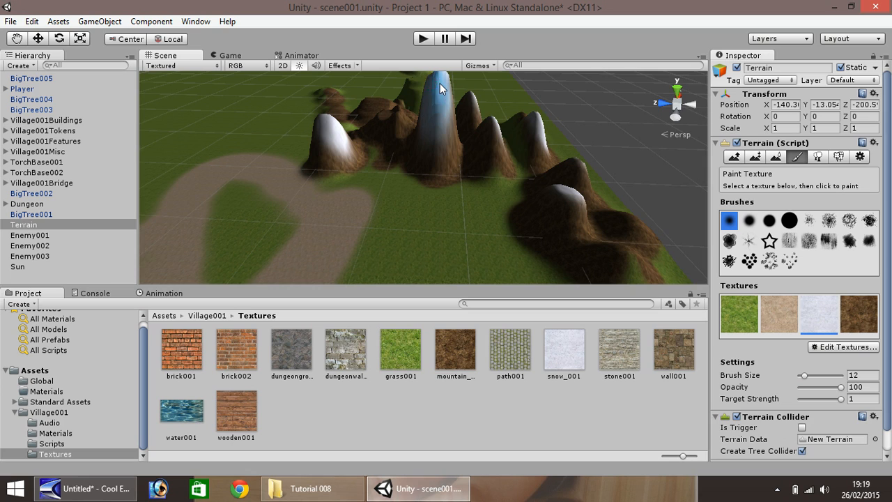
{"action": "left_click_drag", "start_coordinate": [503, 145], "coordinate": [467, 108]}
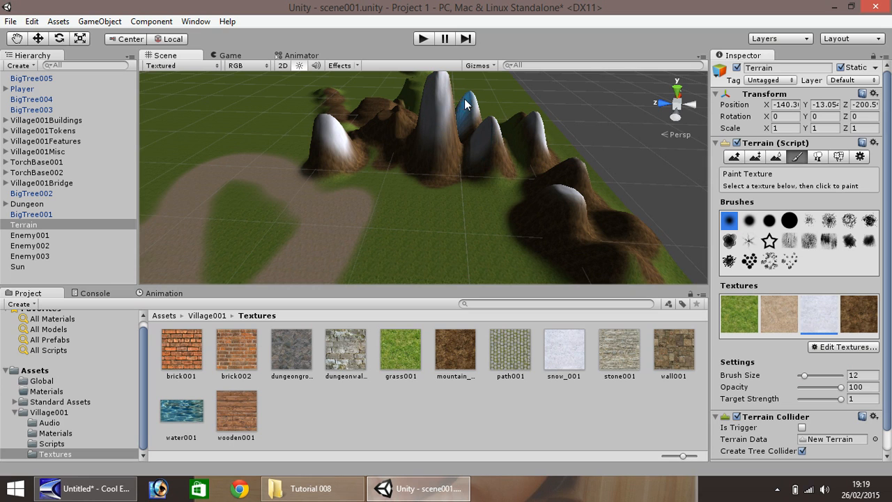
{"action": "left_click_drag", "start_coordinate": [559, 202], "coordinate": [559, 222]}
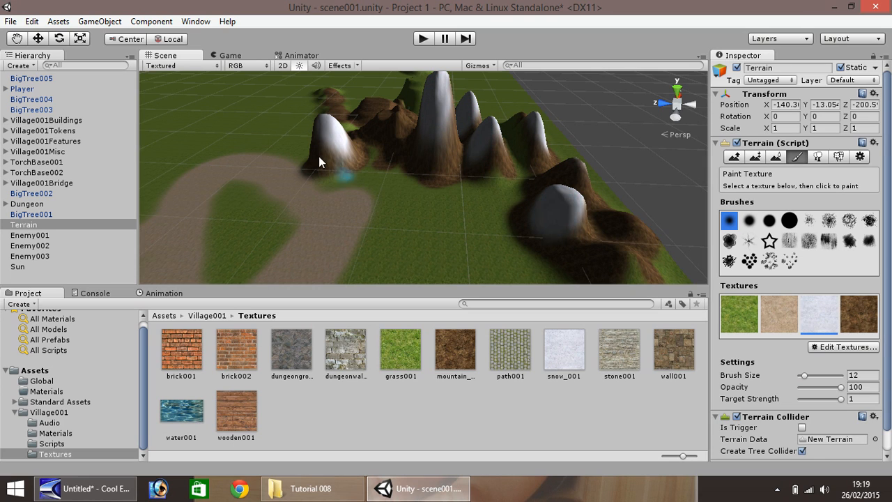
Raise a new terrain spike in the open grass area using Raise / Lower Terrain with a large round brush.
{"action": "left_click", "coordinate": [16, 38]}
{"action": "scroll", "coordinate": [262, 134], "scroll_direction": "up", "scroll_amount": 5}
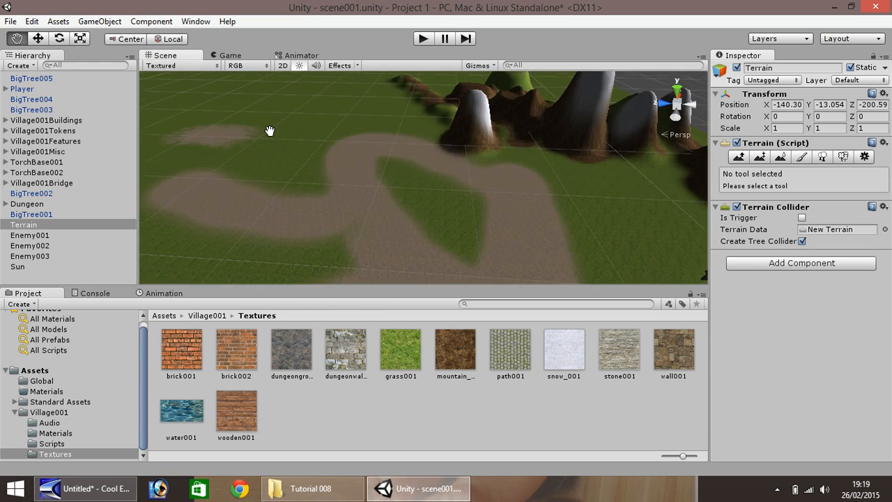
{"action": "scroll", "coordinate": [300, 164], "scroll_direction": "down", "scroll_amount": 5}
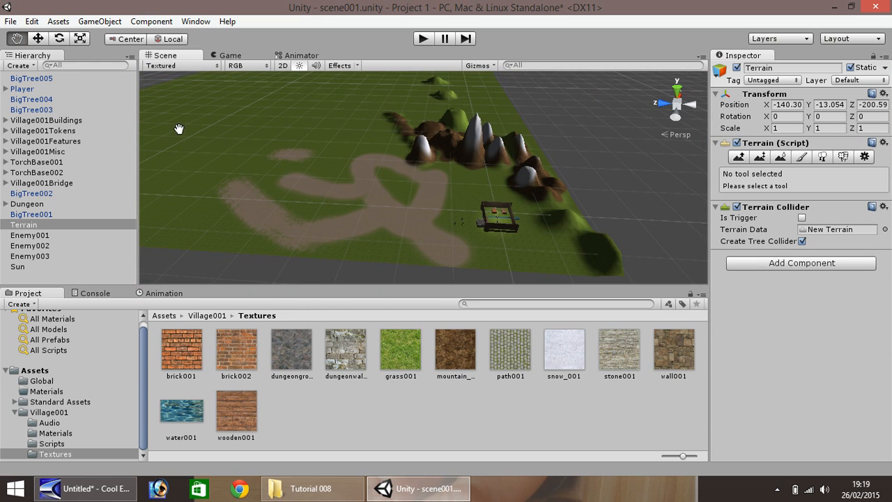
{"action": "key", "text": "w"}
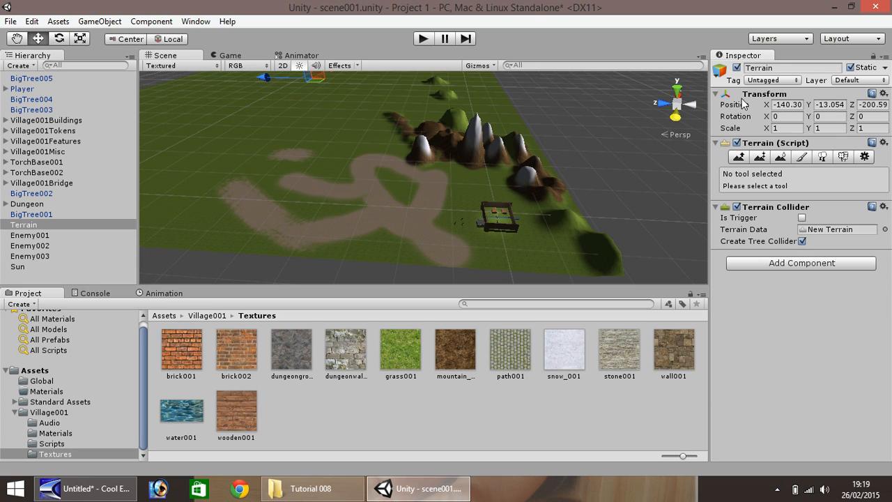
{"action": "left_click", "coordinate": [738, 157]}
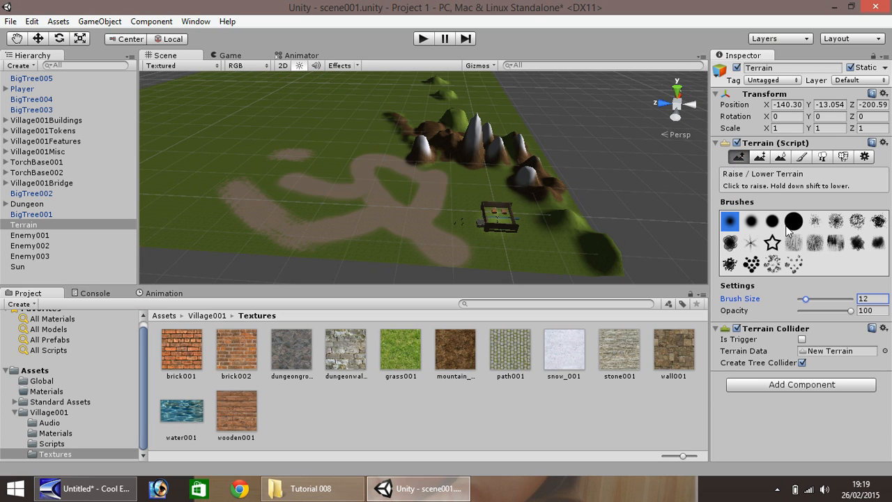
{"action": "left_click", "coordinate": [793, 221]}
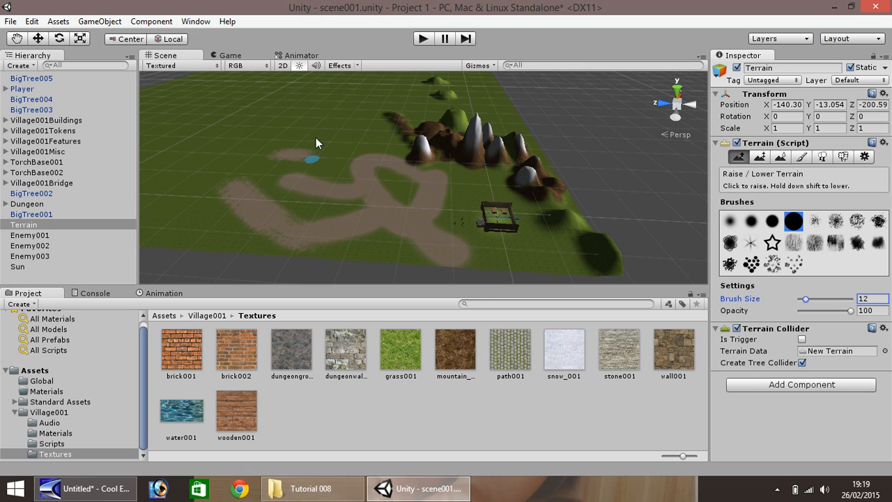
{"action": "scroll", "coordinate": [280, 123], "scroll_direction": "down", "scroll_amount": 2}
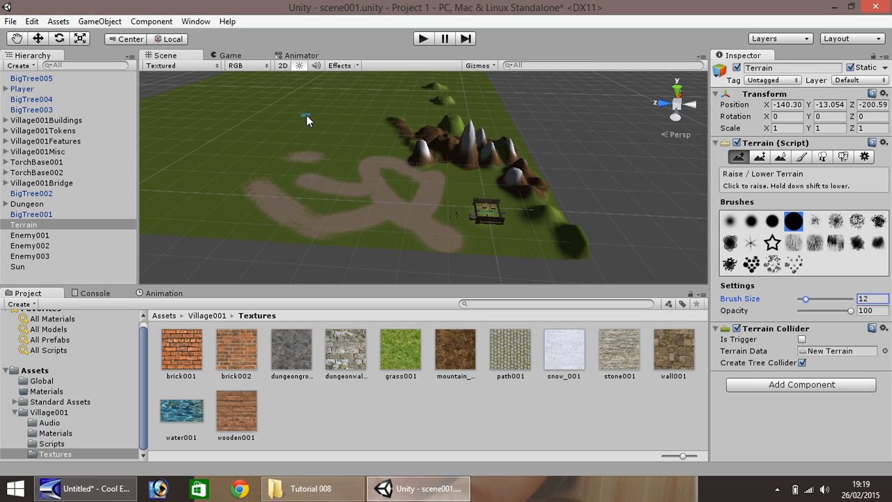
{"action": "left_click", "coordinate": [312, 121]}
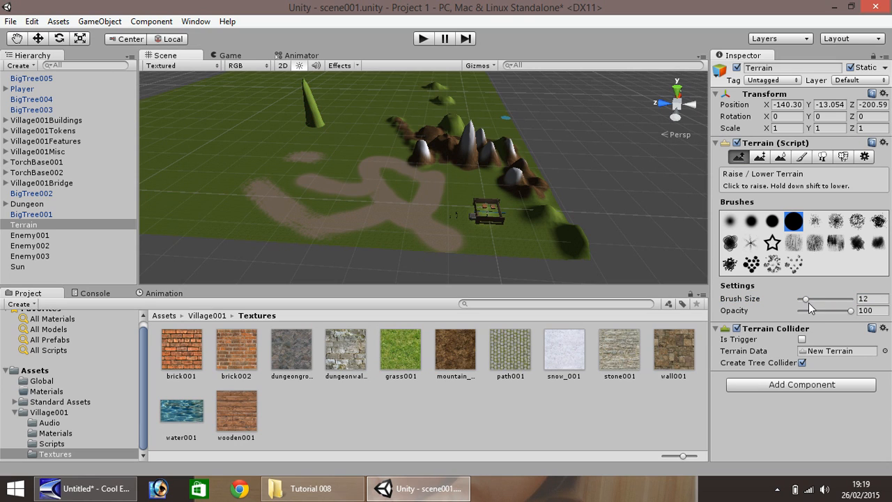
Build up a broad mountain base around the new spike with brush sizes 68 and then 53.
{"action": "left_click_drag", "start_coordinate": [806, 299], "coordinate": [823, 304]}
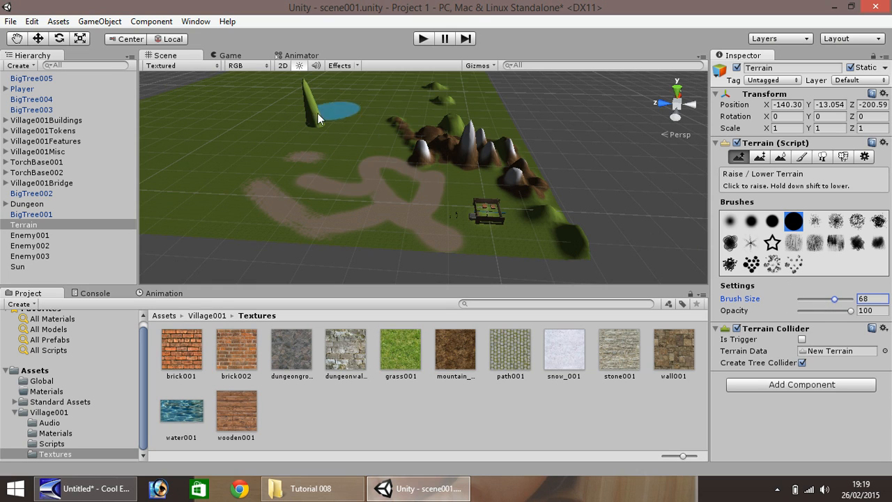
{"action": "mouse_move", "coordinate": [317, 113]}
{"action": "left_mouse_down"}
{"action": "mouse_move", "coordinate": [317, 128]}
{"action": "mouse_move", "coordinate": [316, 120]}
{"action": "left_mouse_up"}
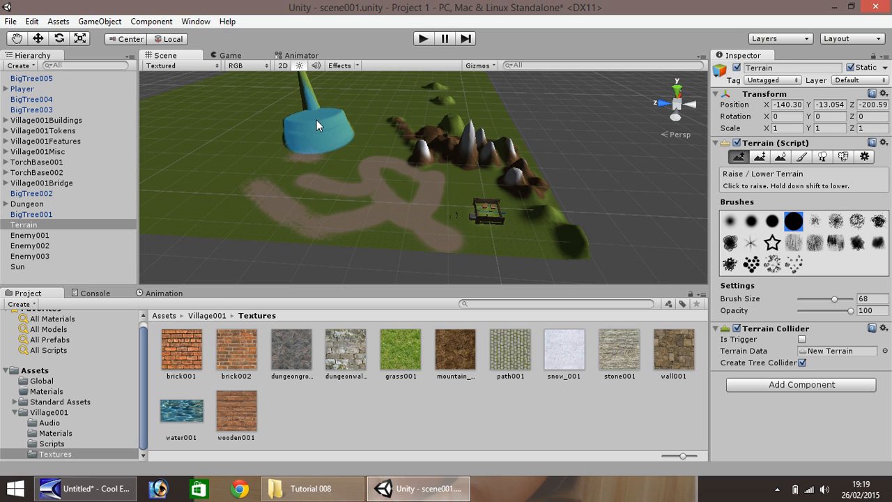
{"action": "left_click", "coordinate": [835, 298]}
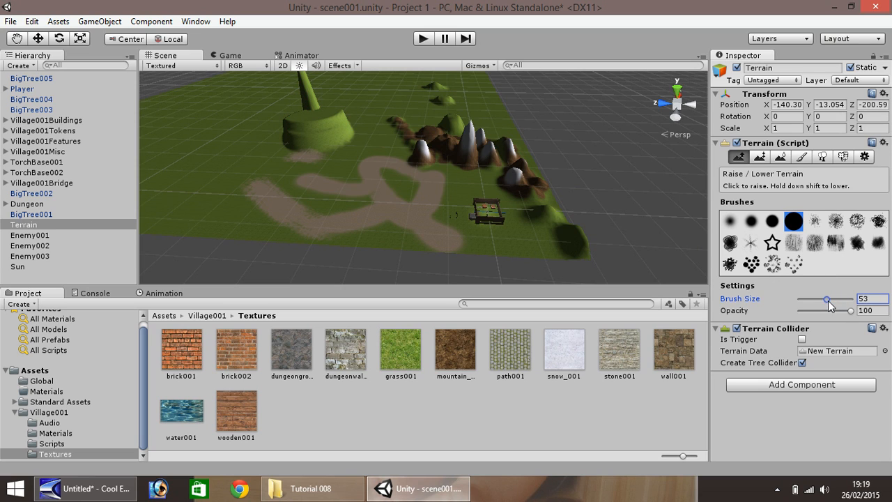
{"action": "left_click_drag", "start_coordinate": [299, 113], "coordinate": [329, 105]}
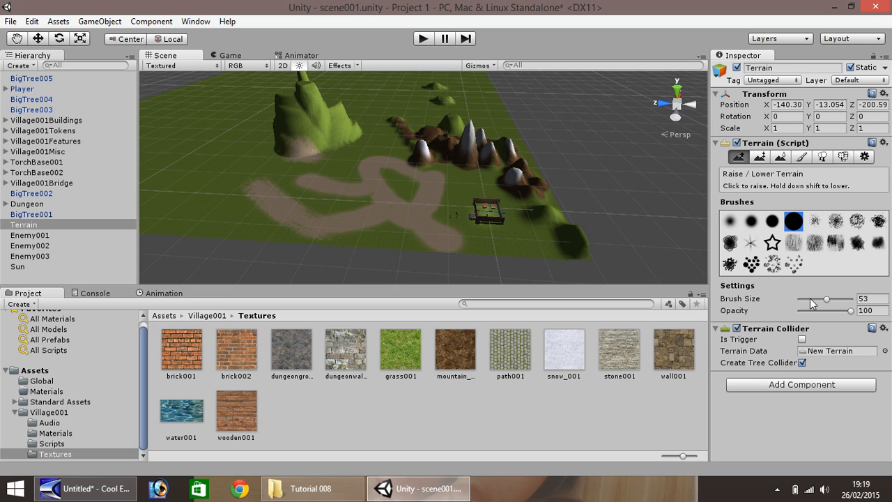
Add height to the new mountain's slopes with brush sizes 34 and then 24.
{"action": "left_click_drag", "start_coordinate": [826, 299], "coordinate": [817, 299]}
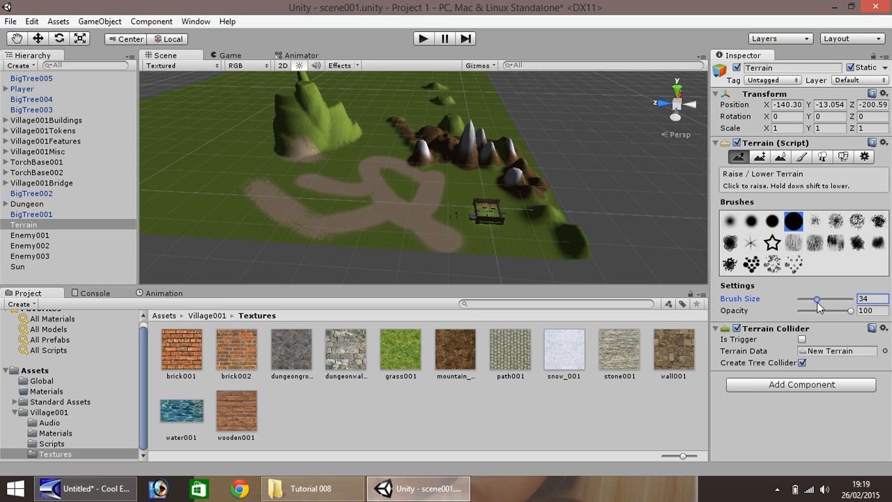
{"action": "left_click", "coordinate": [289, 89]}
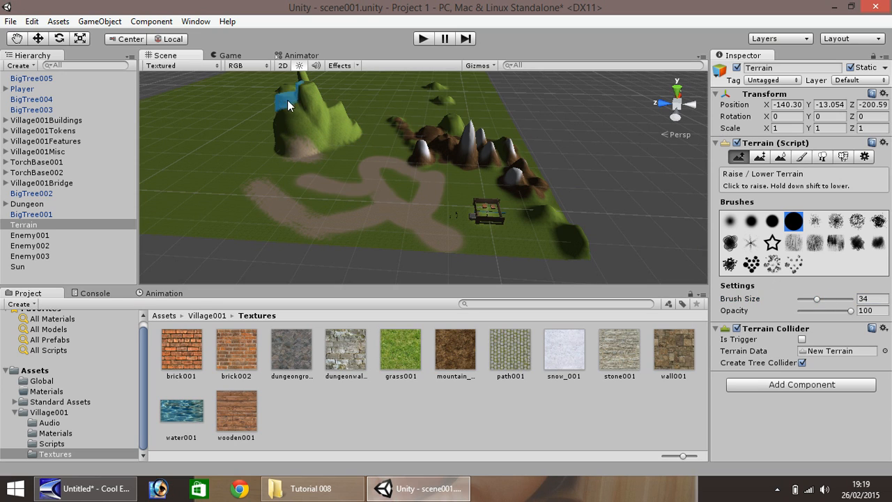
{"action": "left_click_drag", "start_coordinate": [287, 100], "coordinate": [285, 88]}
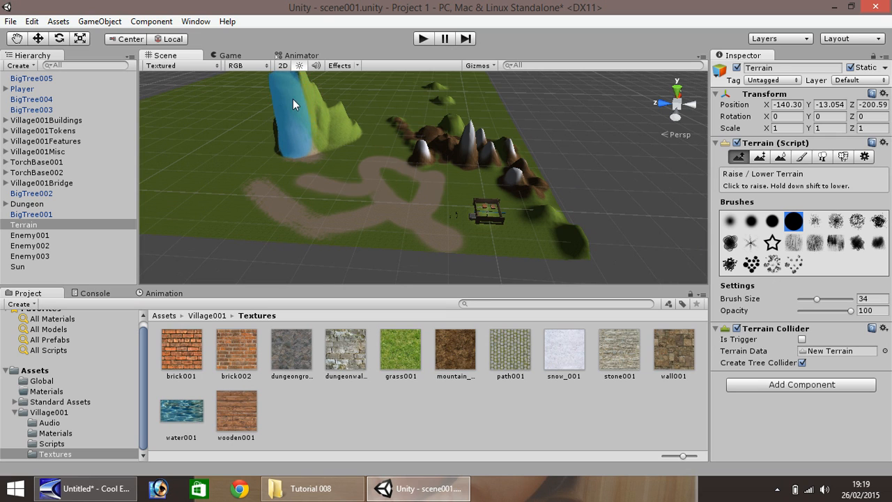
{"action": "scroll", "coordinate": [296, 105], "scroll_direction": "down", "scroll_amount": 5}
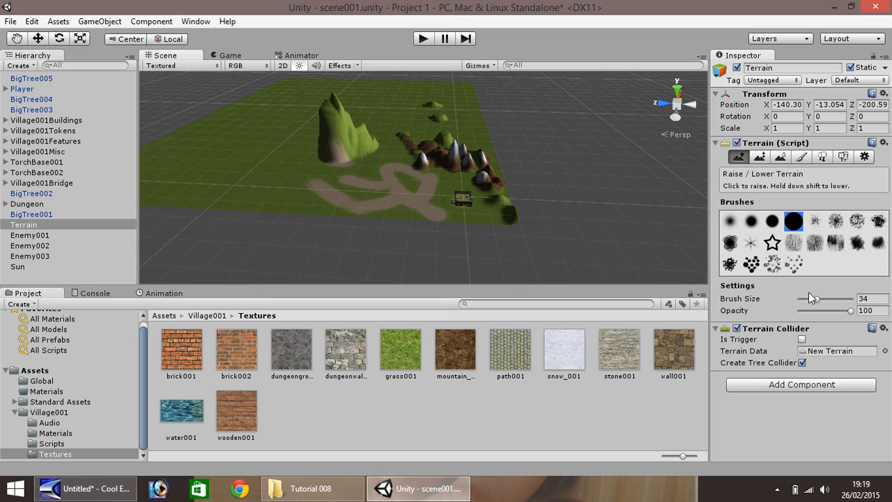
{"action": "left_click_drag", "start_coordinate": [816, 299], "coordinate": [811, 299]}
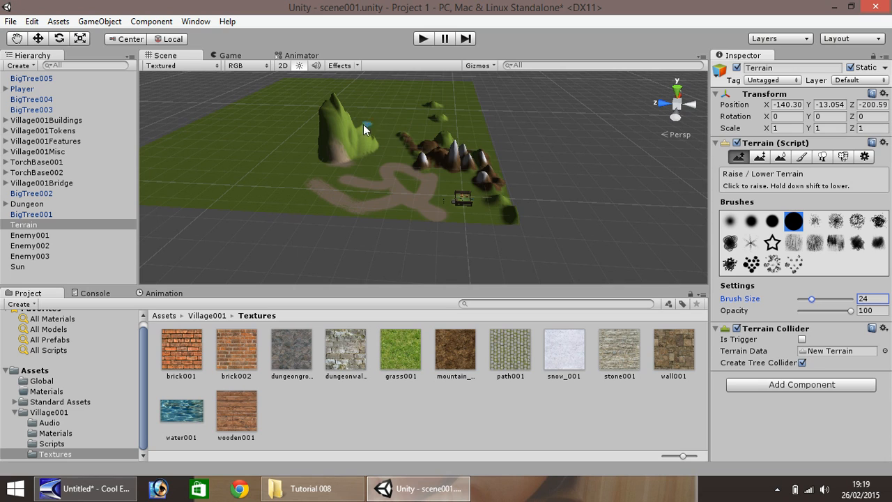
{"action": "mouse_move", "coordinate": [354, 127]}
{"action": "left_mouse_down"}
{"action": "mouse_move", "coordinate": [334, 95]}
{"action": "mouse_move", "coordinate": [348, 102]}
{"action": "left_mouse_up"}
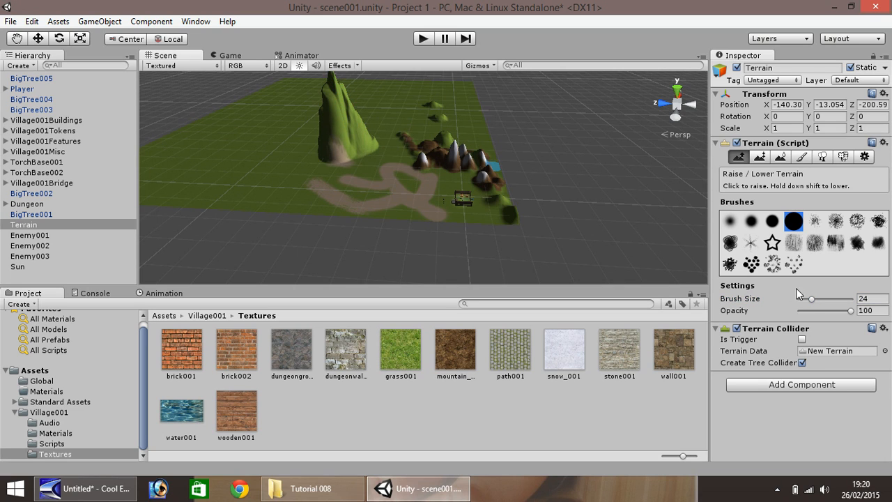
Raise the new mountain's summit with a brush size of 13.
{"action": "left_click_drag", "start_coordinate": [812, 300], "coordinate": [804, 299]}
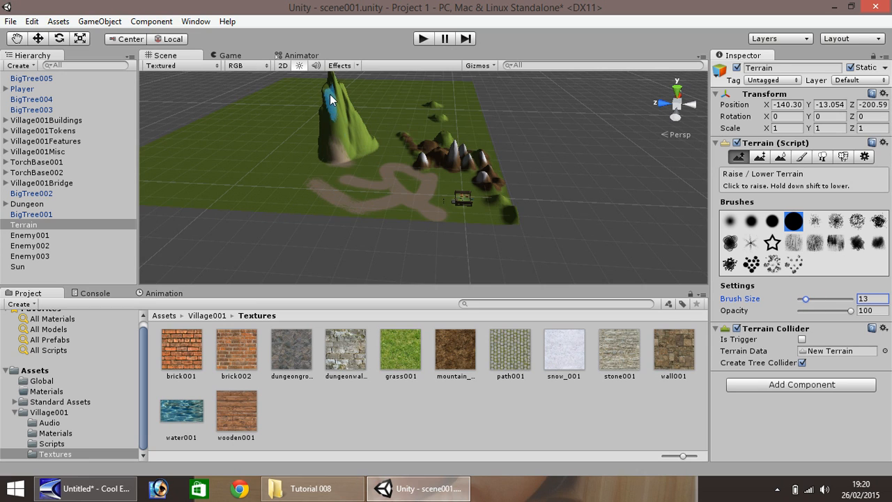
{"action": "left_click", "coordinate": [327, 92]}
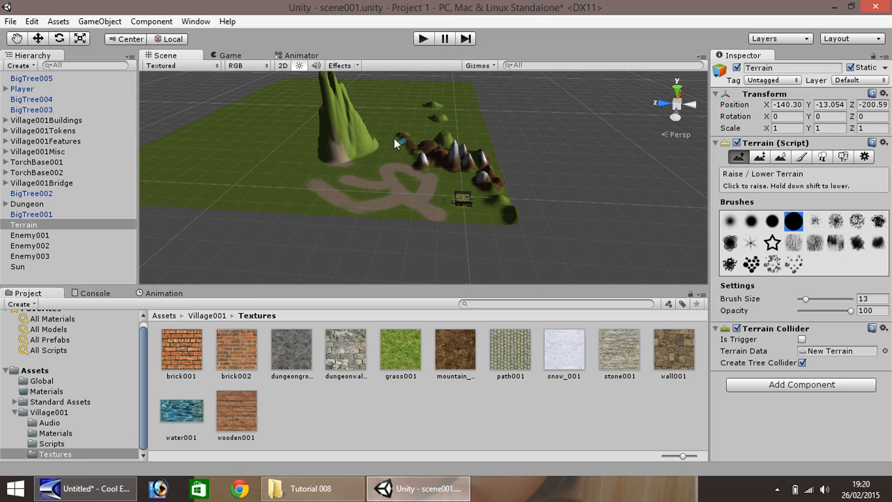
{"action": "scroll", "coordinate": [361, 128], "scroll_direction": "up", "scroll_amount": 2}
{"action": "left_click", "coordinate": [16, 39]}
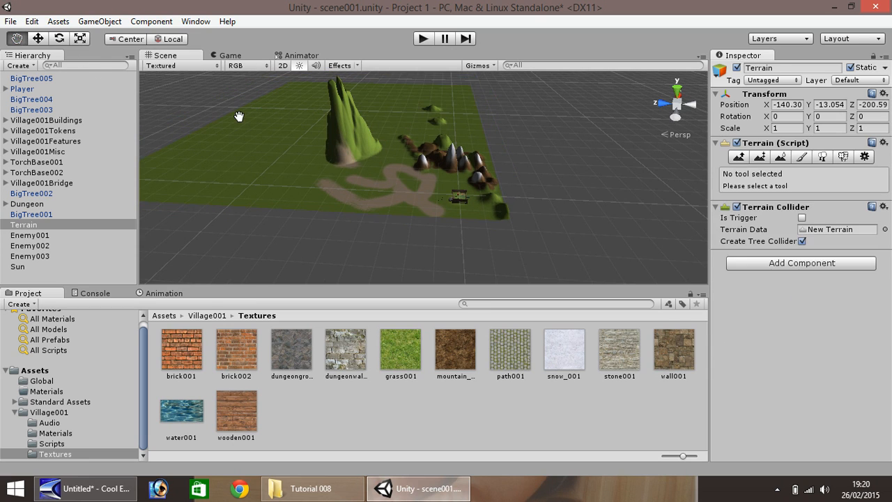
{"action": "left_click_drag", "start_coordinate": [248, 102], "coordinate": [267, 169]}
{"action": "scroll", "coordinate": [352, 228], "scroll_direction": "up", "scroll_amount": 2}
{"action": "left_click_drag", "start_coordinate": [342, 235], "coordinate": [327, 187]}
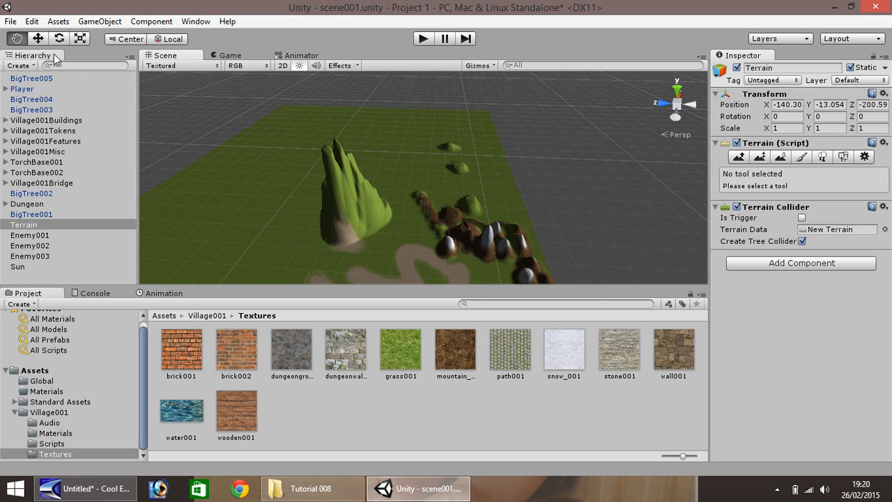
{"action": "left_click", "coordinate": [795, 157]}
{"action": "left_click", "coordinate": [733, 156]}
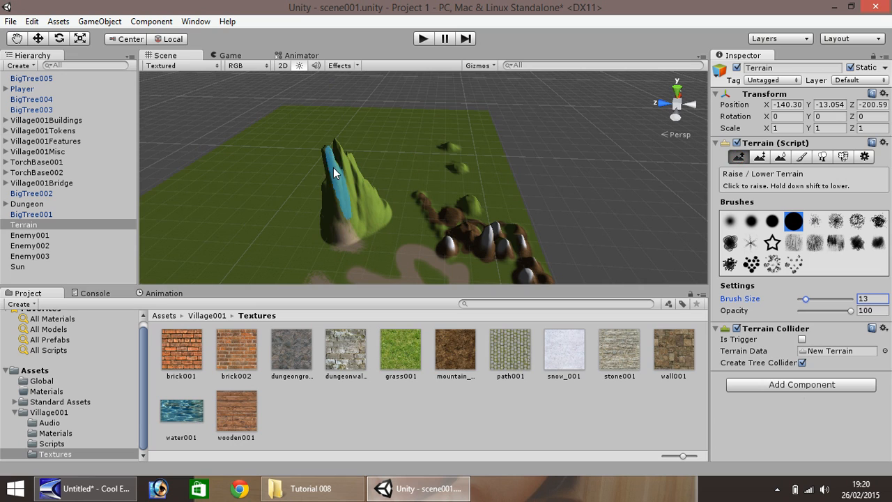
Raise the new mountain's summit into a sharper peak, reducing the brush size to 8.
{"action": "left_click_drag", "start_coordinate": [338, 161], "coordinate": [336, 151]}
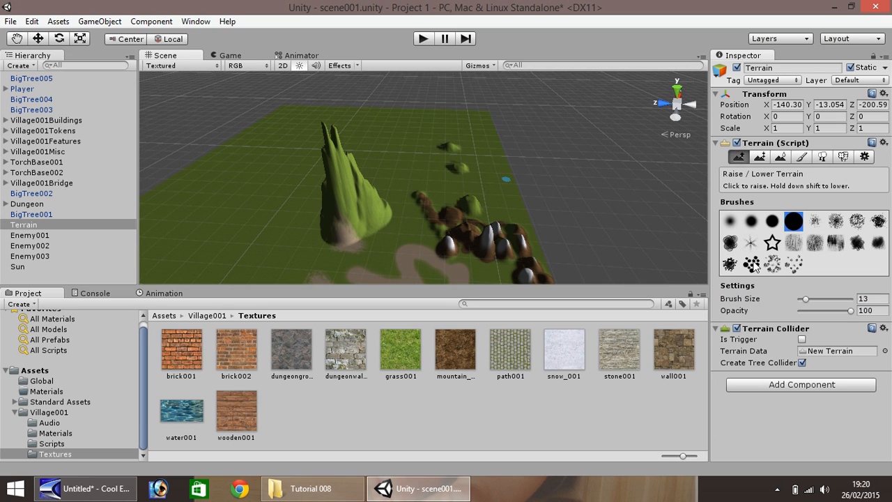
{"action": "left_click_drag", "start_coordinate": [806, 298], "coordinate": [804, 299]}
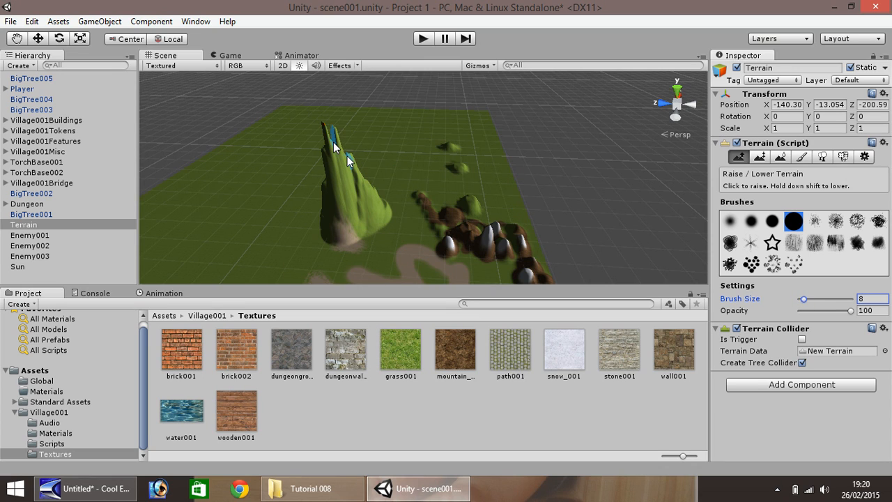
{"action": "left_click_drag", "start_coordinate": [333, 141], "coordinate": [343, 179]}
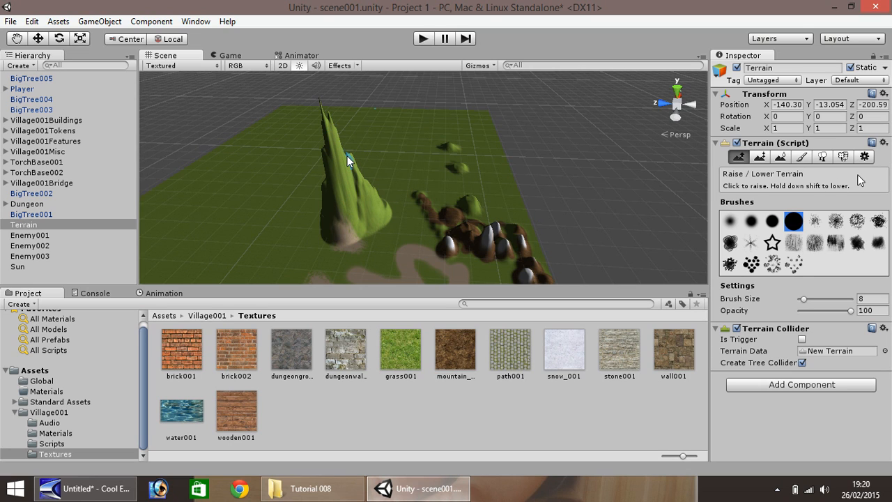
Paint the rock texture over the whole new mountain with Paint Texture at brush size 44, covering both sides.
{"action": "left_click", "coordinate": [803, 158]}
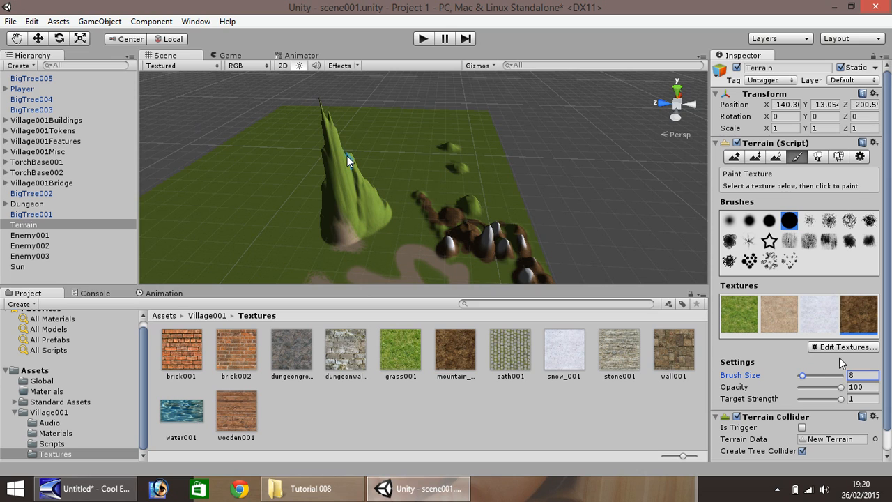
{"action": "left_click_drag", "start_coordinate": [802, 376], "coordinate": [819, 384]}
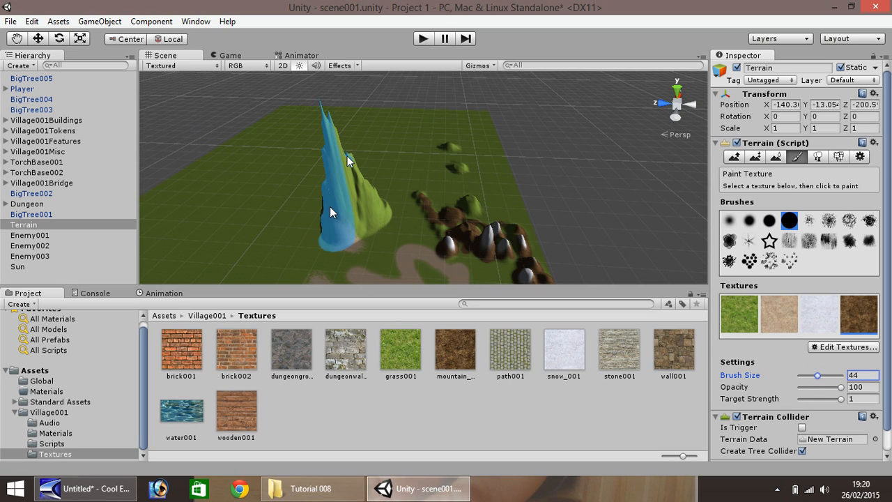
{"action": "left_click_drag", "start_coordinate": [328, 207], "coordinate": [377, 190]}
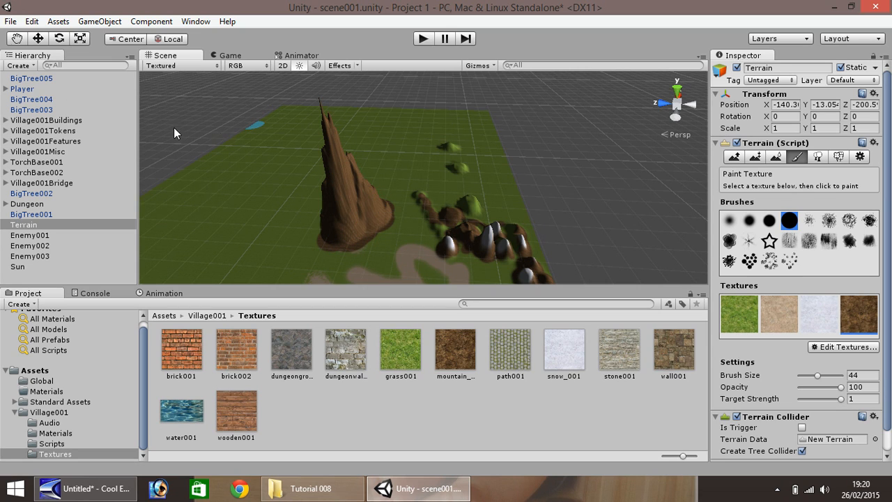
{"action": "left_click", "coordinate": [21, 40]}
{"action": "left_click_drag", "start_coordinate": [241, 150], "coordinate": [342, 155]}
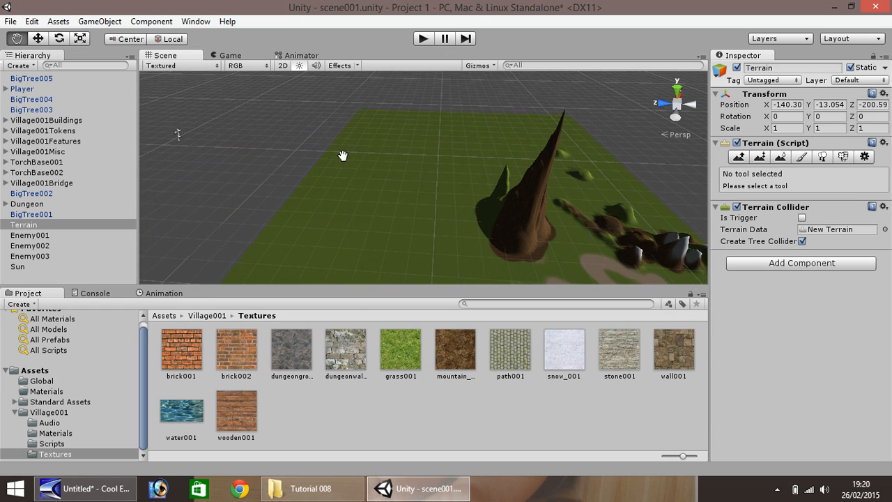
{"action": "mouse_move", "coordinate": [376, 163]}
{"action": "right_mouse_down"}
{"action": "mouse_move", "coordinate": [412, 168]}
{"action": "mouse_move", "coordinate": [397, 205]}
{"action": "mouse_move", "coordinate": [462, 193]}
{"action": "mouse_move", "coordinate": [218, 110]}
{"action": "right_mouse_up"}
{"action": "left_click", "coordinate": [39, 39]}
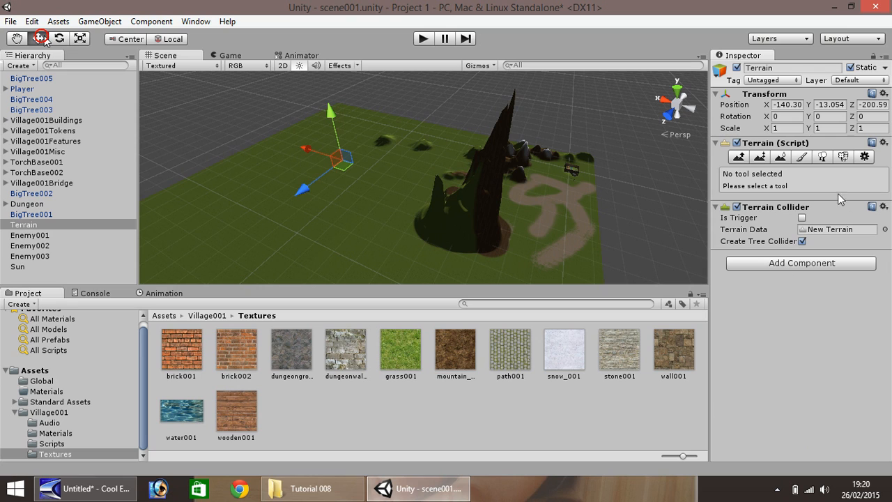
{"action": "left_click", "coordinate": [801, 157]}
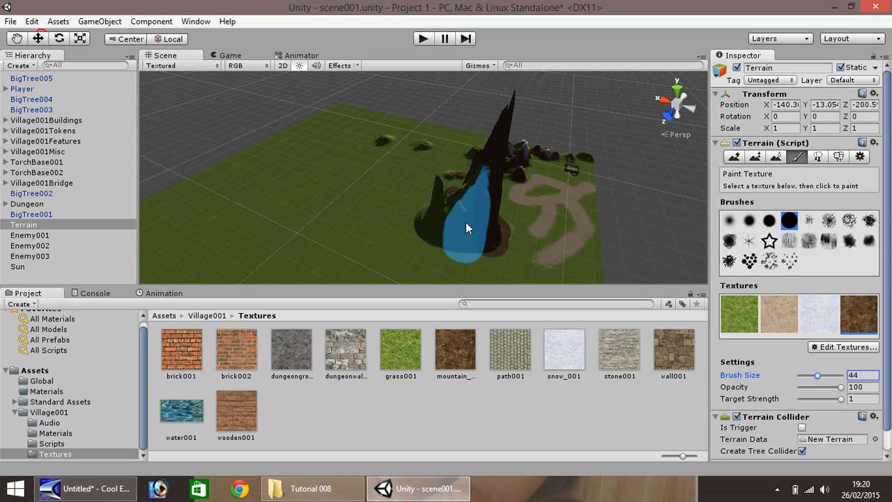
{"action": "mouse_move", "coordinate": [464, 213]}
{"action": "left_mouse_down"}
{"action": "mouse_move", "coordinate": [435, 215]}
{"action": "mouse_move", "coordinate": [427, 205]}
{"action": "mouse_move", "coordinate": [440, 184]}
{"action": "left_mouse_up"}
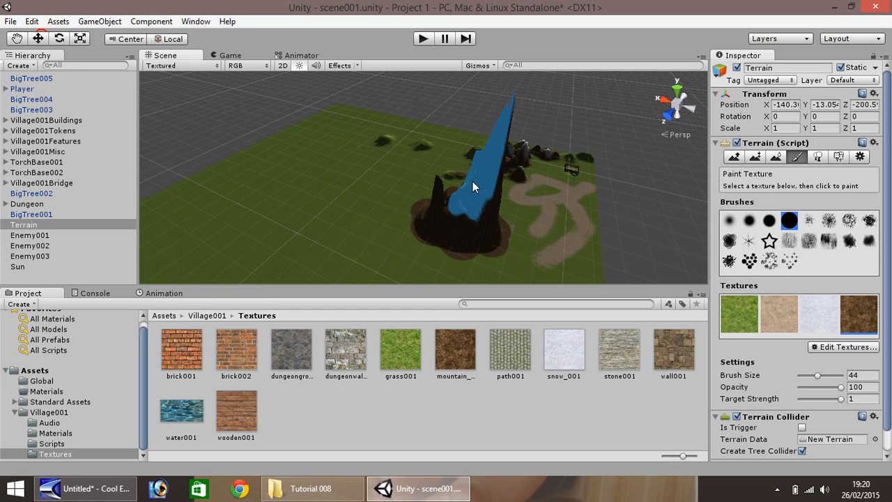
Orbit and pan around the terrain to inspect the newly textured mountain from several angles.
{"action": "left_click", "coordinate": [16, 38]}
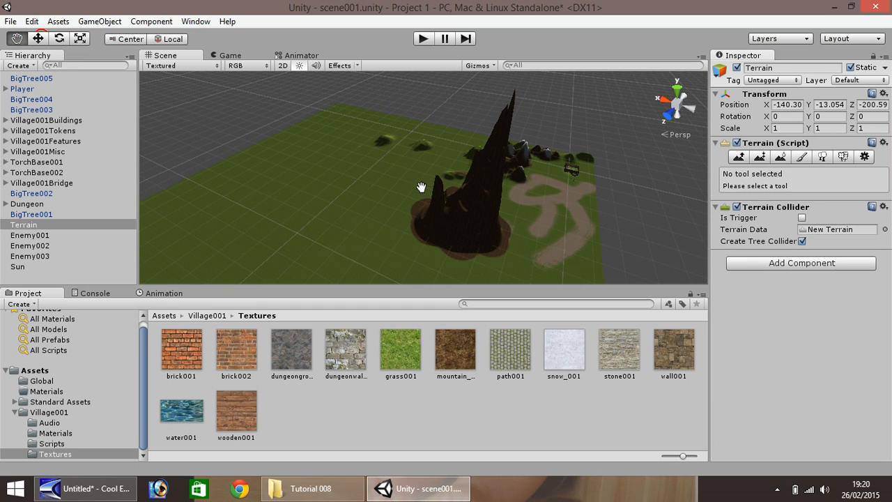
{"action": "mouse_move", "coordinate": [430, 187]}
{"action": "left_mouse_down"}
{"action": "mouse_move", "coordinate": [302, 180]}
{"action": "mouse_move", "coordinate": [336, 186]}
{"action": "left_mouse_up"}
{"action": "right_click_drag", "start_coordinate": [353, 188], "coordinate": [185, 180]}
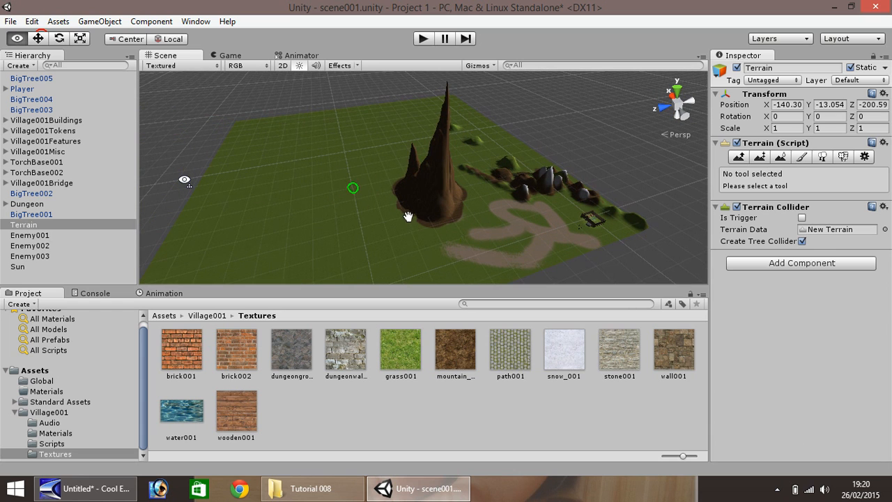
{"action": "left_click_drag", "start_coordinate": [499, 175], "coordinate": [383, 165]}
{"action": "right_click_drag", "start_coordinate": [351, 146], "coordinate": [202, 165]}
{"action": "left_click_drag", "start_coordinate": [322, 161], "coordinate": [227, 196]}
{"action": "right_click_drag", "start_coordinate": [303, 164], "coordinate": [333, 171]}
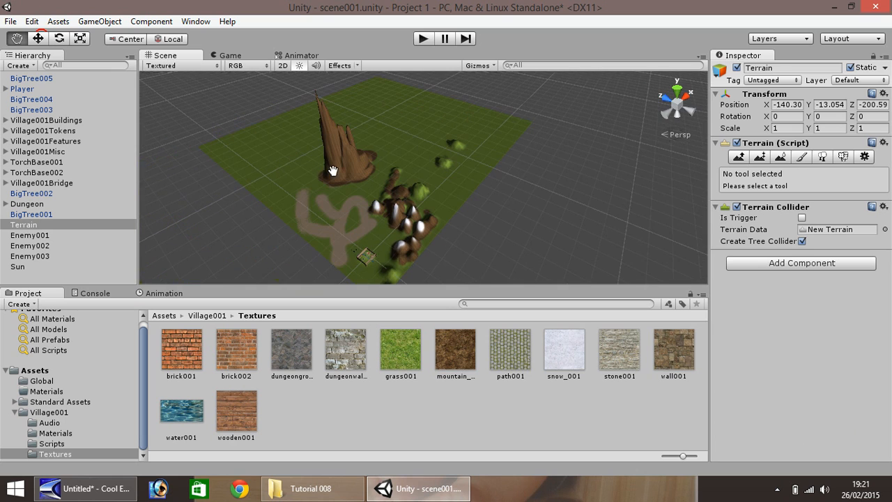
{"action": "left_click_drag", "start_coordinate": [410, 136], "coordinate": [286, 180]}
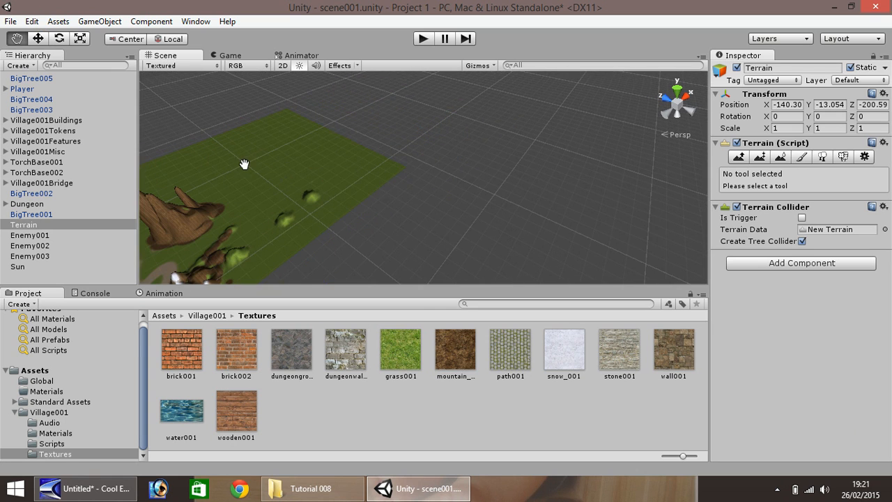
{"action": "right_click_drag", "start_coordinate": [248, 177], "coordinate": [176, 186]}
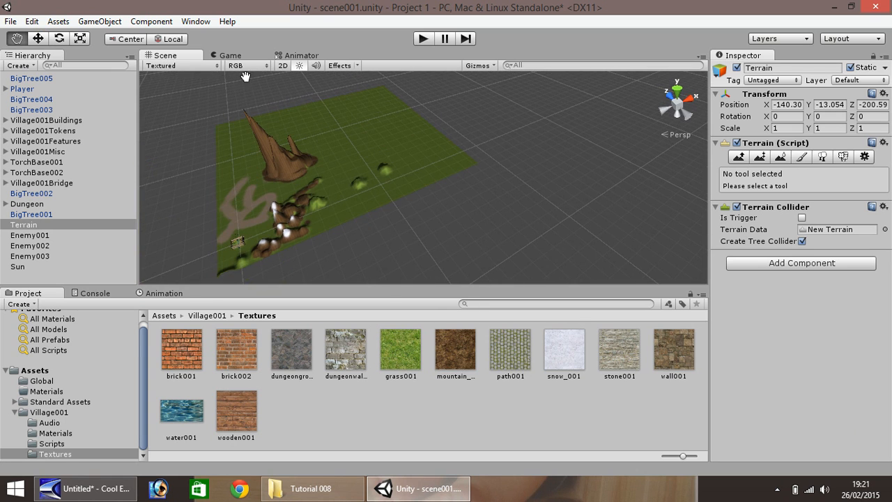
Paint the snow texture on the new mountain's peak using a smaller soft brush at size 7.
{"action": "left_click", "coordinate": [38, 39]}
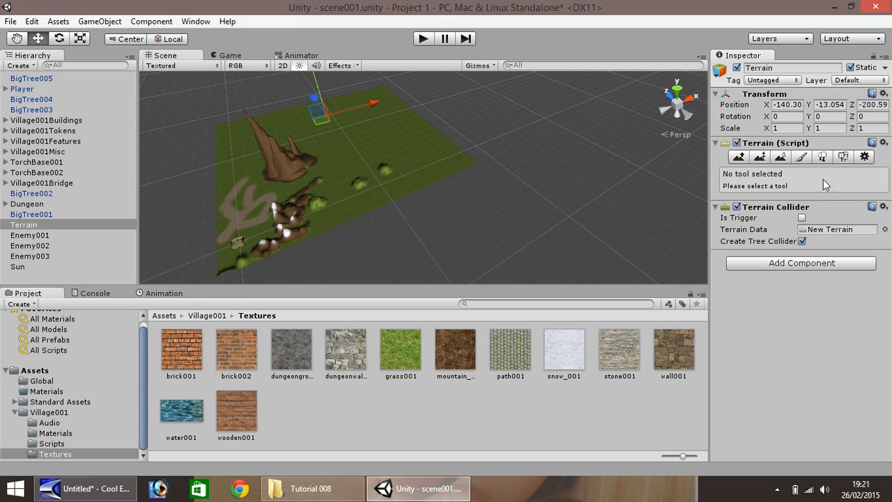
{"action": "left_click", "coordinate": [803, 157]}
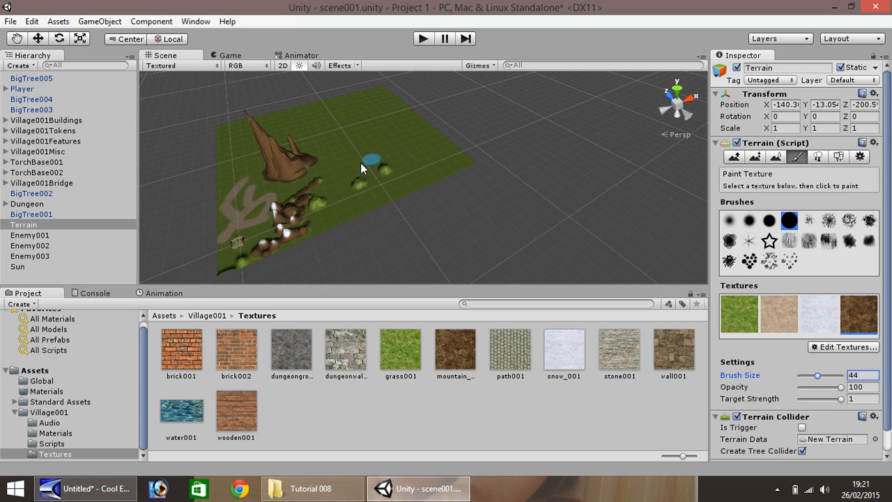
{"action": "left_click", "coordinate": [297, 159]}
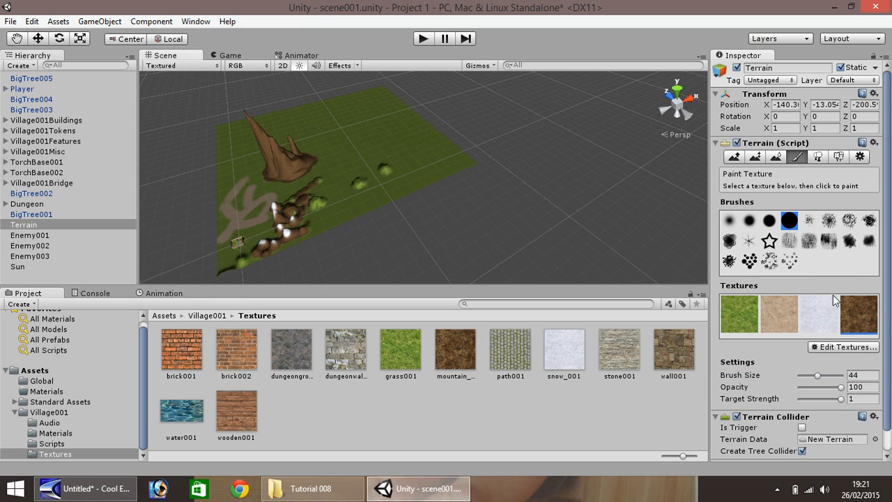
{"action": "left_click", "coordinate": [827, 325]}
{"action": "left_click", "coordinate": [769, 220]}
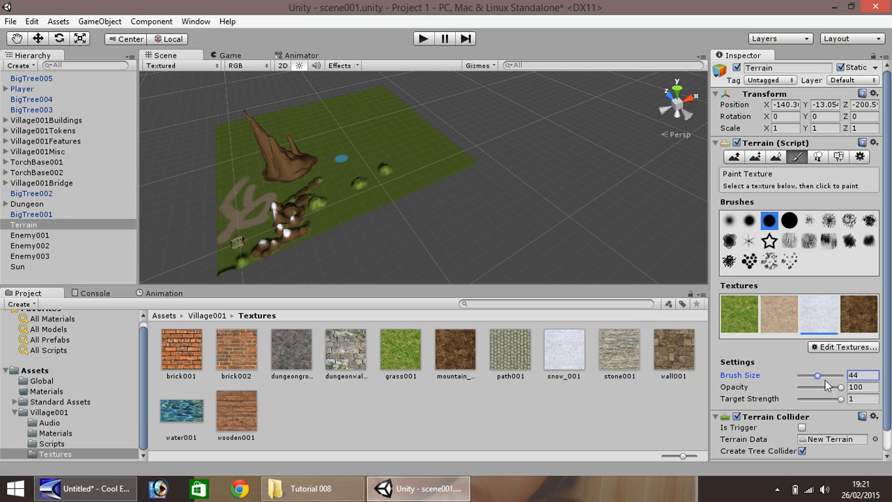
{"action": "left_click_drag", "start_coordinate": [819, 378], "coordinate": [808, 385]}
{"action": "left_click_drag", "start_coordinate": [806, 377], "coordinate": [805, 379]}
{"action": "scroll", "coordinate": [484, 249], "scroll_direction": "up", "scroll_amount": 5}
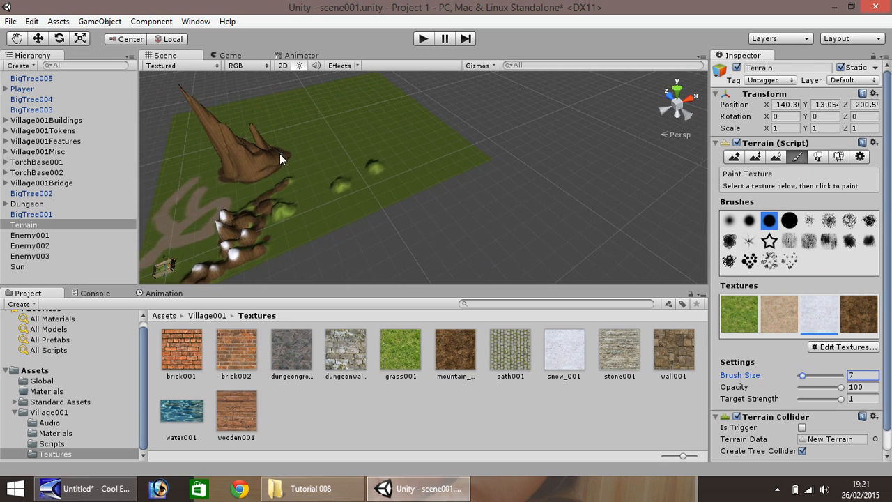
{"action": "left_click", "coordinate": [16, 38]}
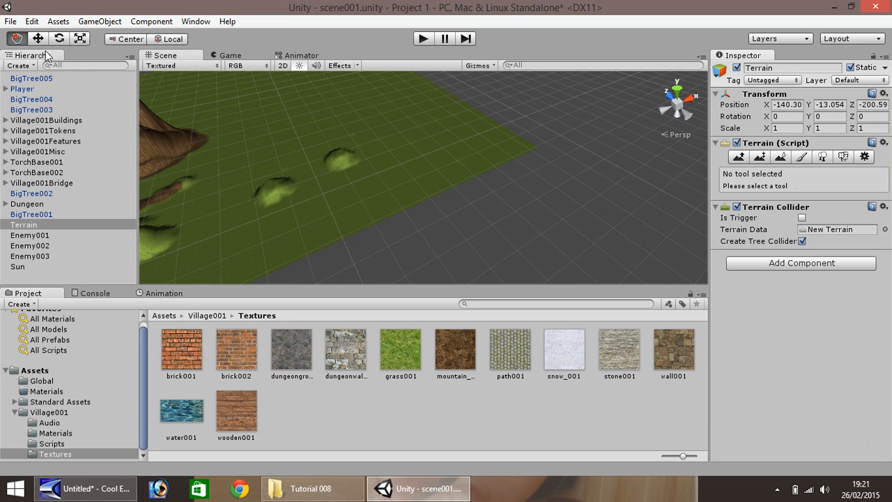
{"action": "left_click_drag", "start_coordinate": [193, 112], "coordinate": [438, 183]}
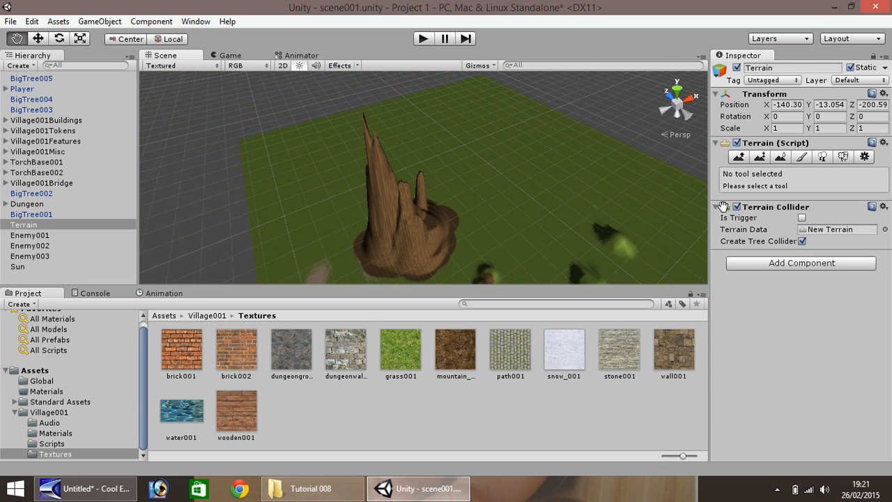
{"action": "left_click", "coordinate": [801, 157]}
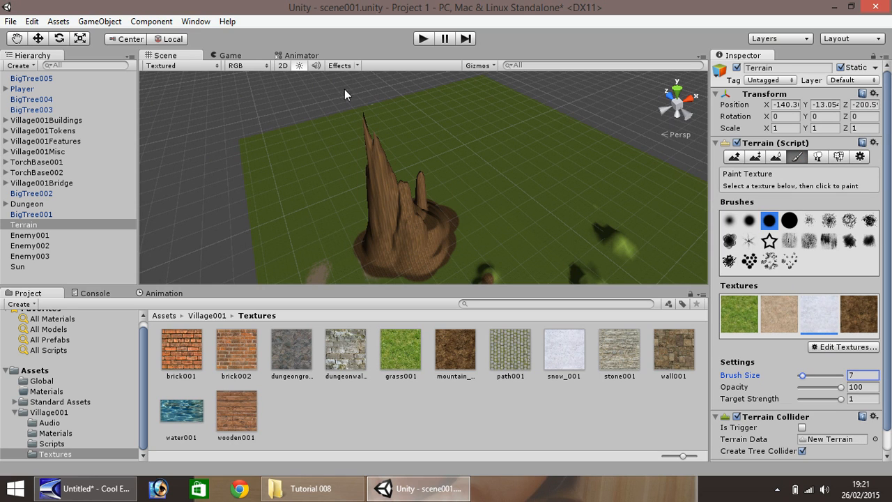
{"action": "mouse_move", "coordinate": [367, 139]}
{"action": "left_mouse_down"}
{"action": "mouse_move", "coordinate": [382, 152]}
{"action": "mouse_move", "coordinate": [372, 158]}
{"action": "mouse_move", "coordinate": [404, 182]}
{"action": "mouse_move", "coordinate": [404, 199]}
{"action": "left_mouse_up"}
Add more snow along the upper ridge of the new peak from a different viewing angle.
{"action": "left_click", "coordinate": [17, 39]}
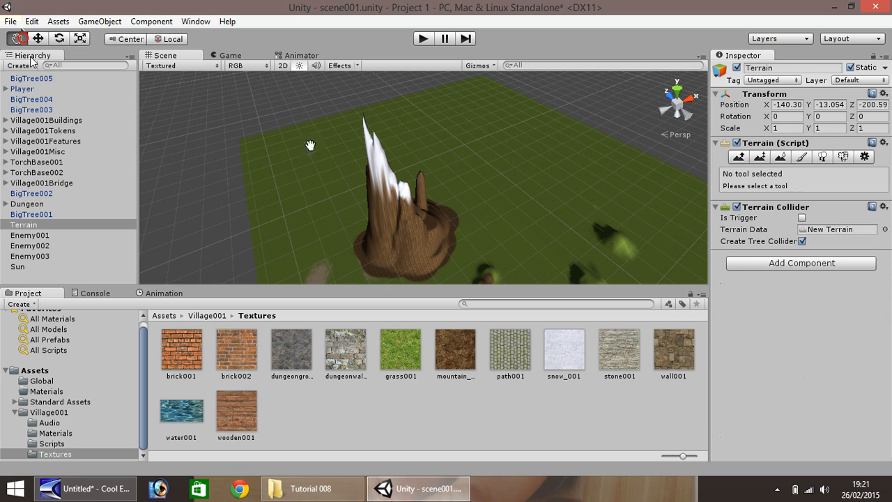
{"action": "left_click_drag", "start_coordinate": [356, 149], "coordinate": [325, 151]}
{"action": "right_click_drag", "start_coordinate": [380, 149], "coordinate": [230, 159]}
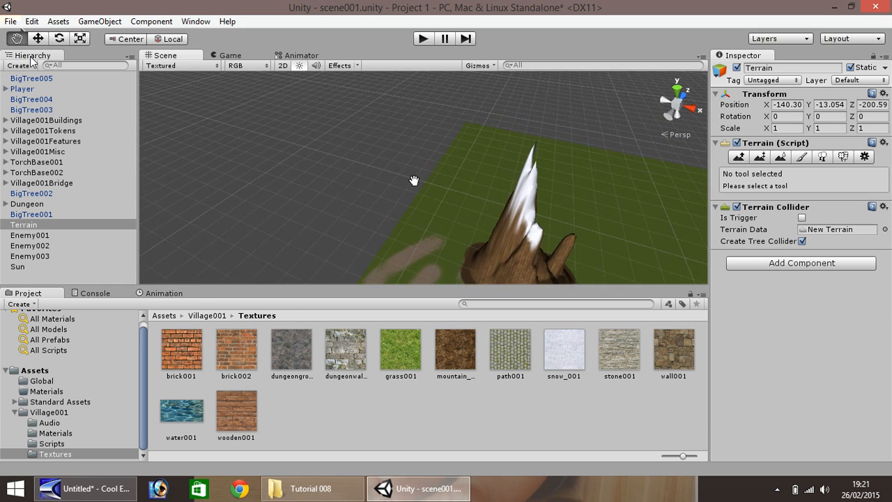
{"action": "left_click_drag", "start_coordinate": [414, 181], "coordinate": [223, 159]}
{"action": "right_click_drag", "start_coordinate": [345, 150], "coordinate": [226, 142]}
{"action": "left_click_drag", "start_coordinate": [344, 179], "coordinate": [231, 157]}
{"action": "right_click_drag", "start_coordinate": [359, 172], "coordinate": [202, 160]}
{"action": "left_click_drag", "start_coordinate": [304, 177], "coordinate": [204, 160]}
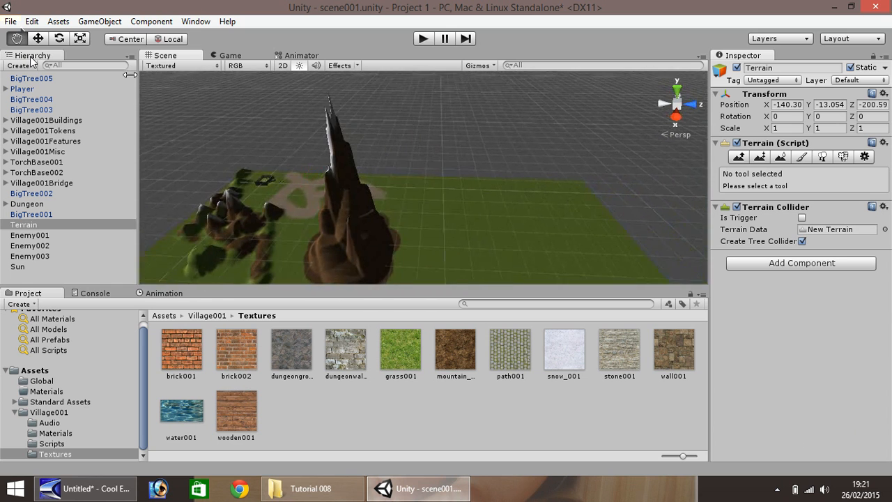
{"action": "left_click", "coordinate": [38, 39]}
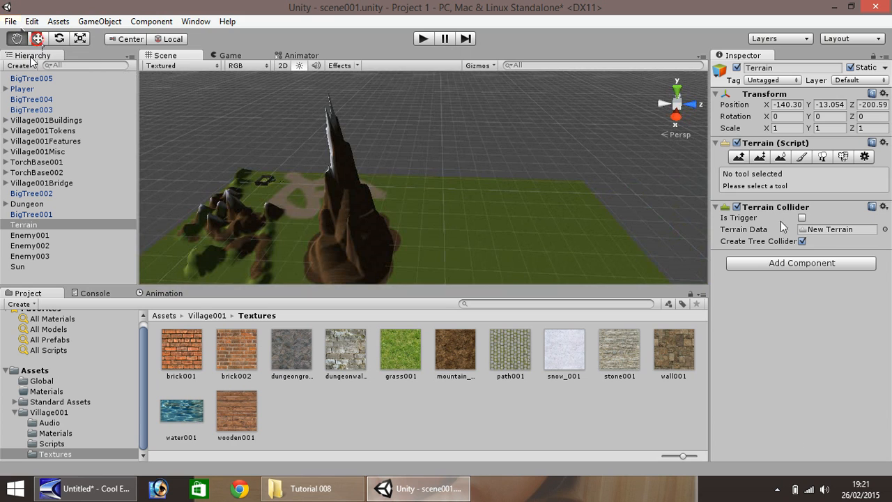
{"action": "left_click", "coordinate": [802, 157]}
{"action": "left_click_drag", "start_coordinate": [335, 125], "coordinate": [353, 152]}
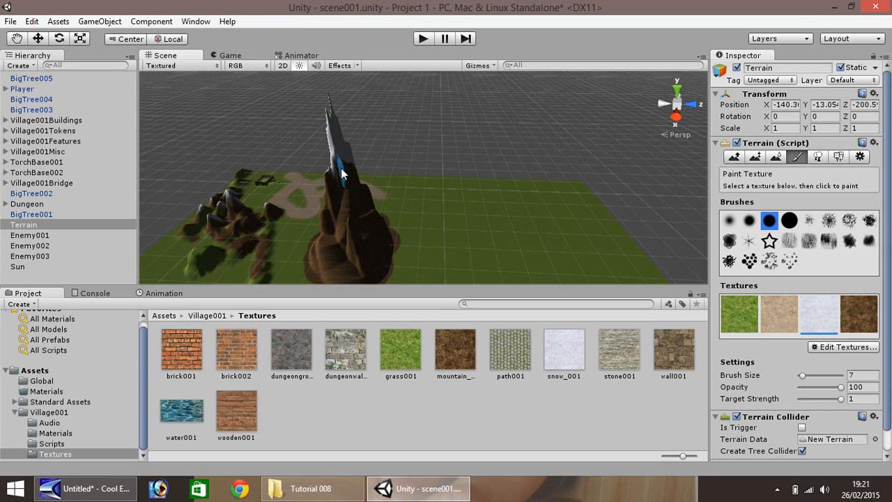
{"action": "mouse_move", "coordinate": [341, 168]}
{"action": "left_mouse_down"}
{"action": "mouse_move", "coordinate": [354, 198]}
{"action": "mouse_move", "coordinate": [347, 196]}
{"action": "mouse_move", "coordinate": [363, 194]}
{"action": "left_mouse_up"}
Paint snow on the opposite side of the new mountain's peak.
{"action": "left_click", "coordinate": [16, 39]}
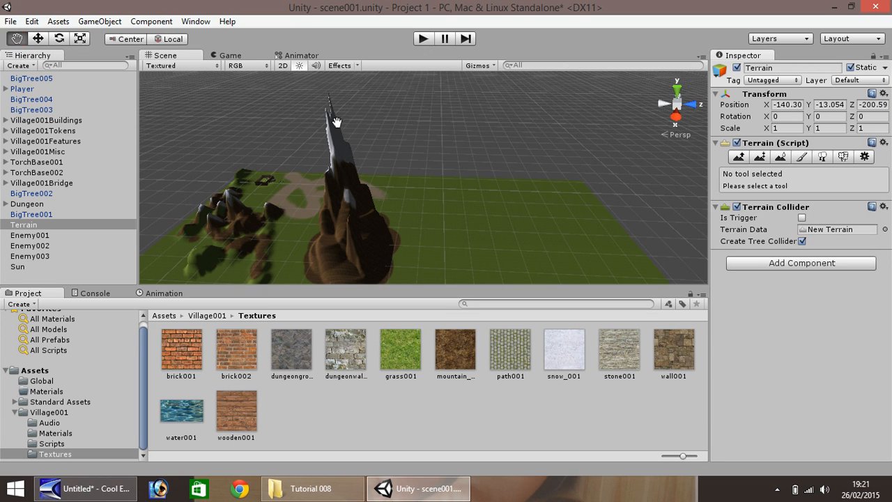
{"action": "left_click_drag", "start_coordinate": [351, 128], "coordinate": [336, 165]}
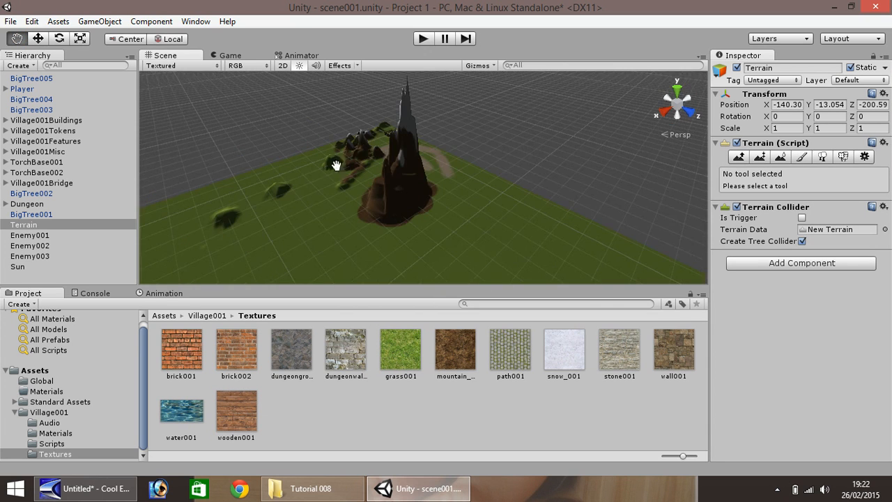
{"action": "left_click_drag", "start_coordinate": [380, 138], "coordinate": [179, 202], "text": "alt"}
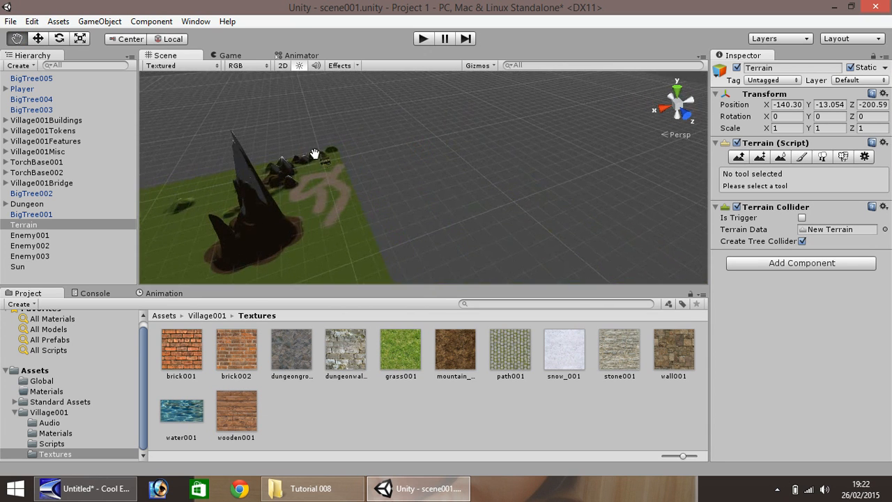
{"action": "left_click_drag", "start_coordinate": [314, 153], "coordinate": [167, 178]}
{"action": "scroll", "coordinate": [242, 164], "scroll_direction": "down", "scroll_amount": 3}
{"action": "left_click_drag", "start_coordinate": [230, 181], "coordinate": [195, 192]}
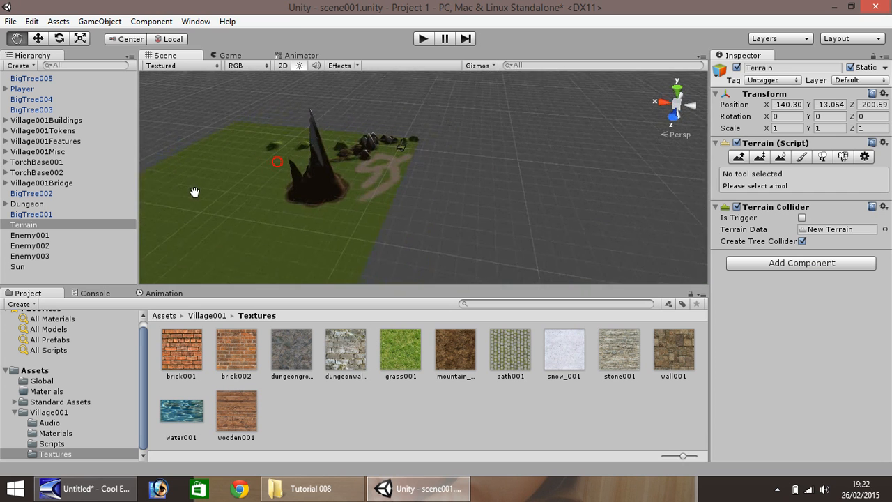
{"action": "scroll", "coordinate": [197, 193], "scroll_direction": "up", "scroll_amount": 6}
{"action": "left_click_drag", "start_coordinate": [298, 133], "coordinate": [249, 155]}
{"action": "left_click", "coordinate": [802, 157]}
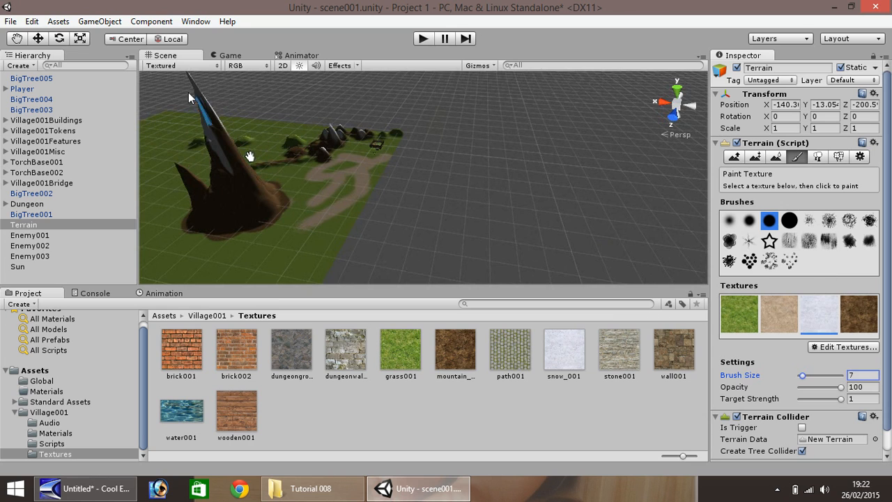
{"action": "mouse_move", "coordinate": [209, 112]}
{"action": "left_mouse_down"}
{"action": "mouse_move", "coordinate": [235, 167]}
{"action": "mouse_move", "coordinate": [224, 131]}
{"action": "left_mouse_up"}
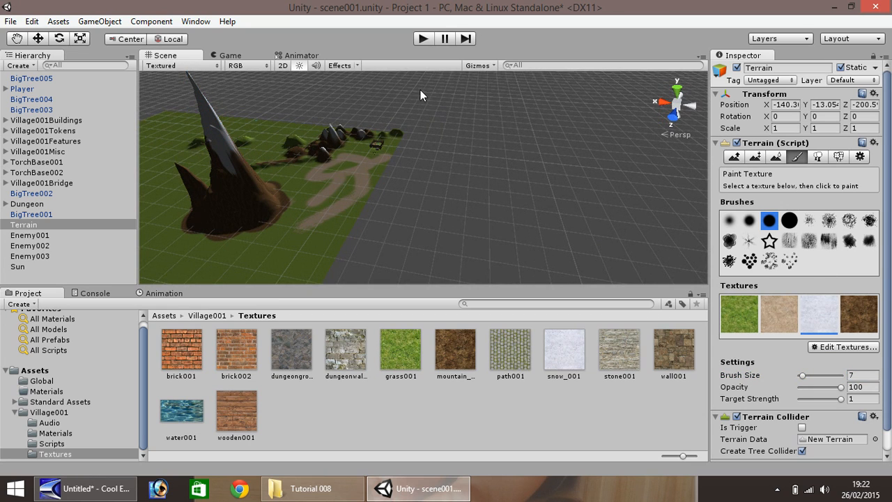
Enter Play mode and walk around the village to view the new mountain in game.
{"action": "left_click", "coordinate": [423, 40]}
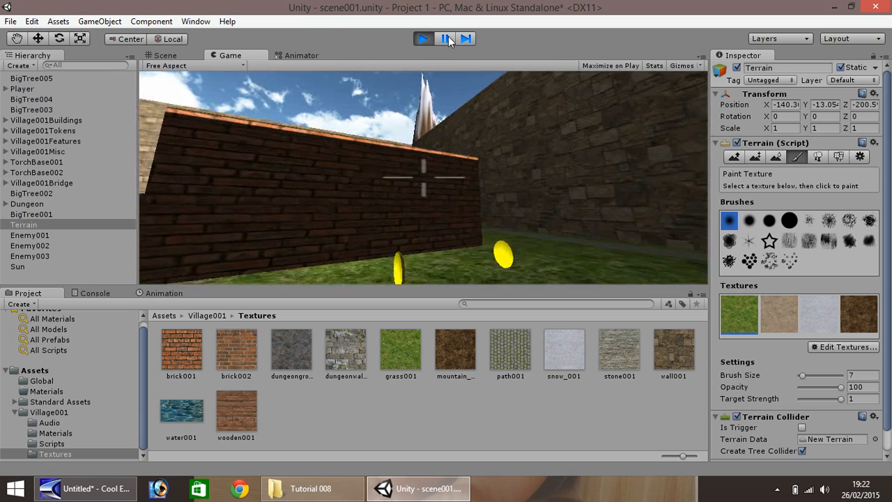
{"action": "key", "text": "w"}
{"action": "key", "text": "a"}
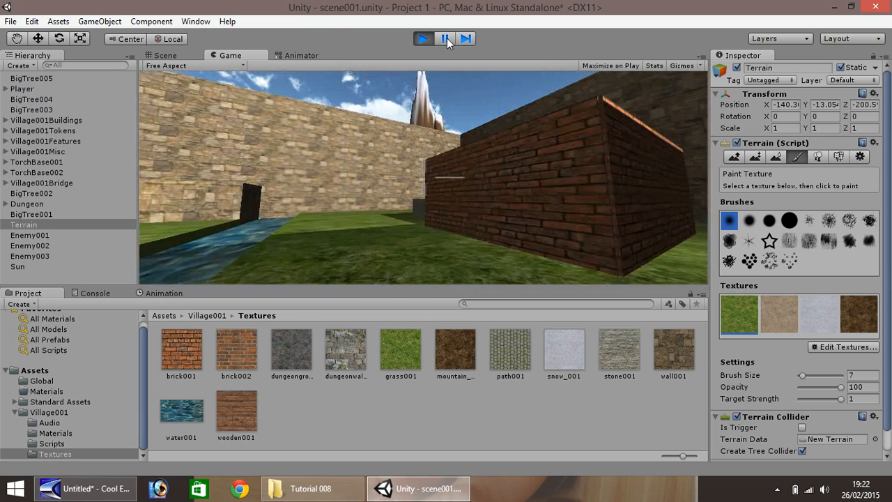
Exit Play mode and examine the dungeon and surrounding terrain from several angles in the scene view.
{"action": "key", "text": "w"}
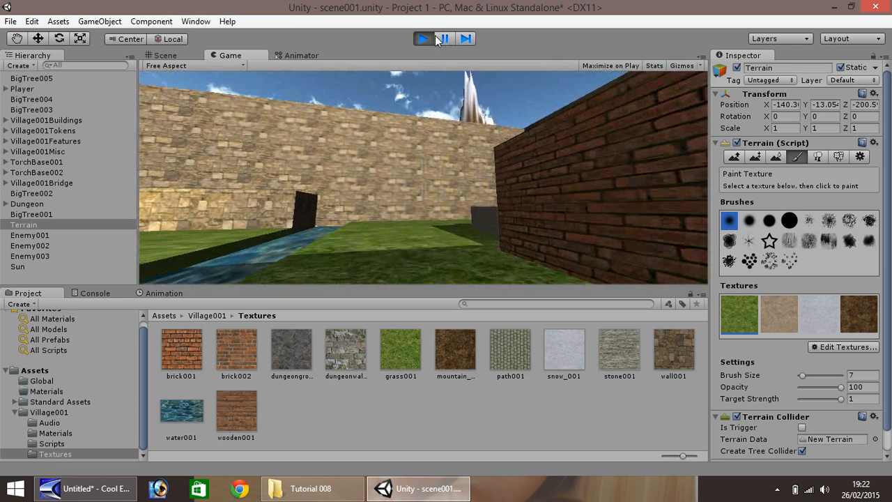
{"action": "left_click", "coordinate": [432, 36]}
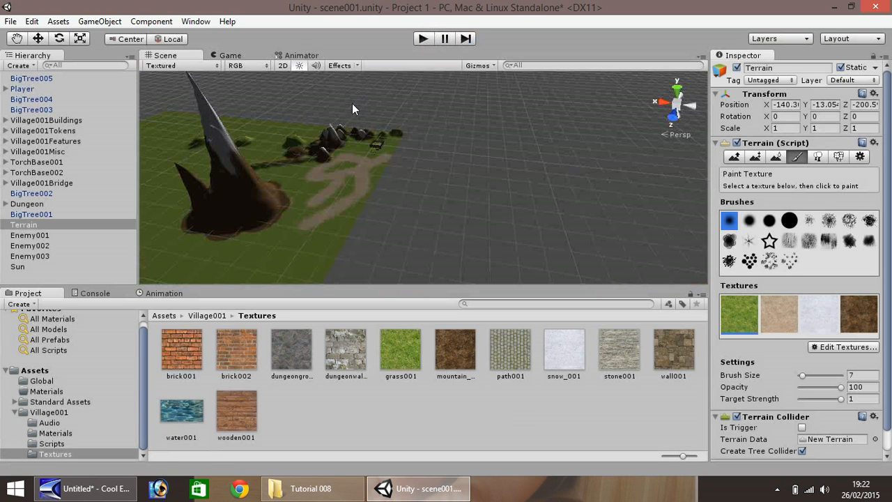
{"action": "scroll", "coordinate": [347, 170], "scroll_direction": "up", "scroll_amount": 3}
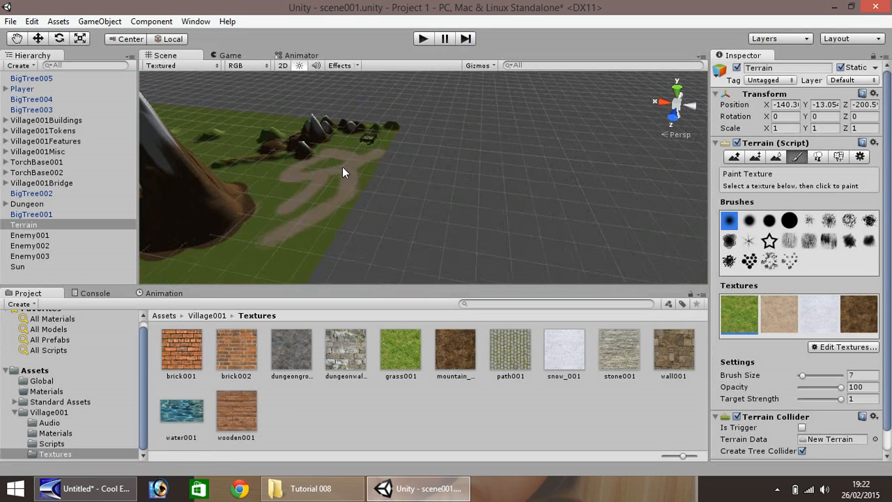
{"action": "double_click", "coordinate": [21, 204]}
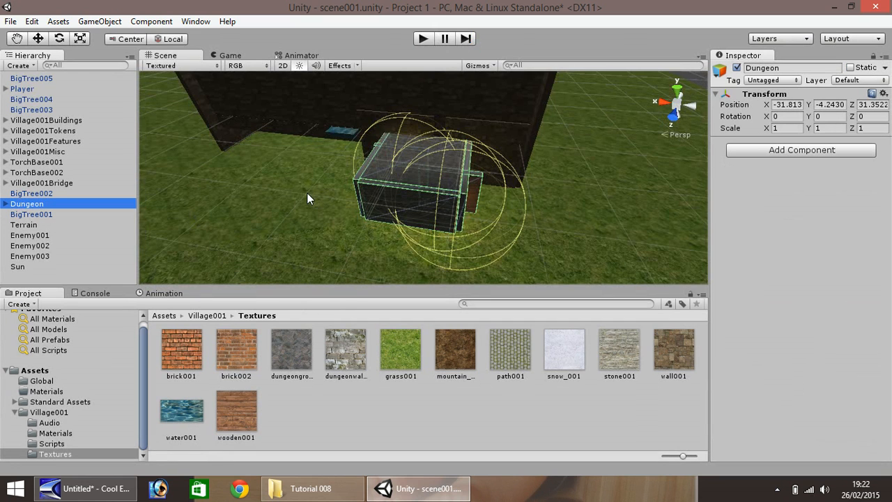
{"action": "scroll", "coordinate": [361, 200], "scroll_direction": "up", "scroll_amount": 3}
{"action": "scroll", "coordinate": [360, 198], "scroll_direction": "down", "scroll_amount": 3}
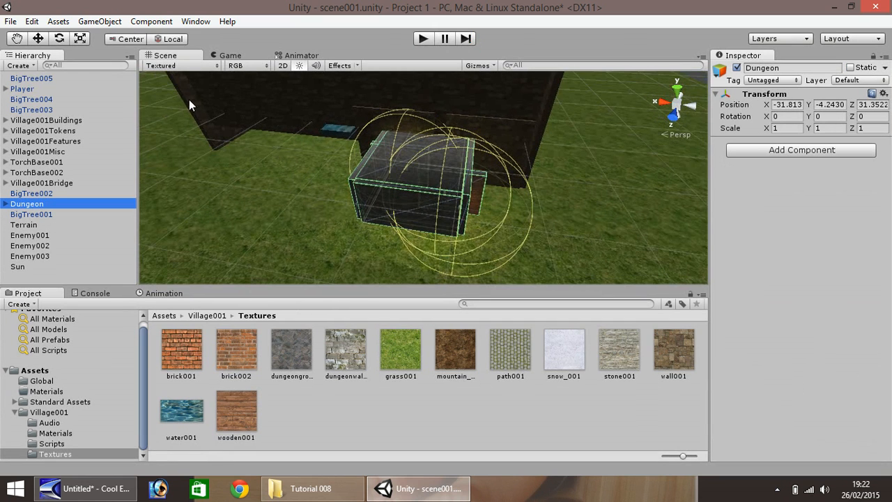
{"action": "left_click", "coordinate": [16, 38]}
{"action": "left_click_drag", "start_coordinate": [267, 195], "coordinate": [289, 137]}
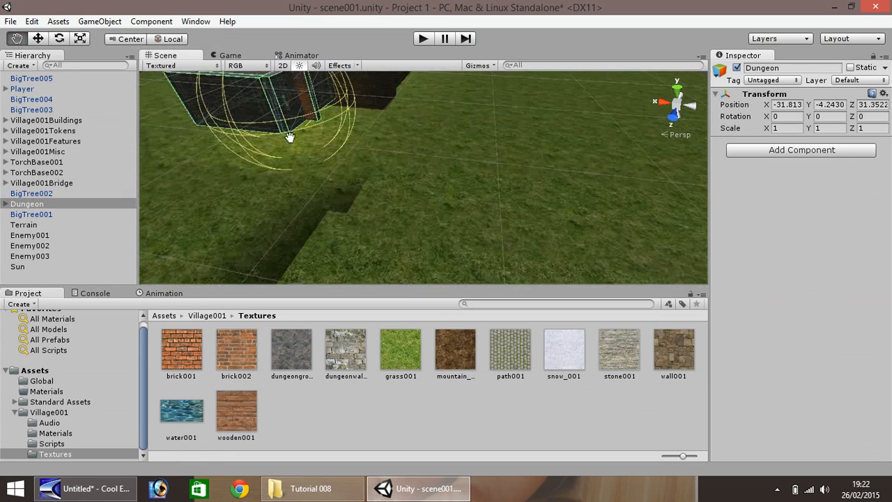
{"action": "right_click_drag", "start_coordinate": [298, 146], "coordinate": [188, 84]}
{"action": "right_click_drag", "start_coordinate": [348, 219], "coordinate": [342, 212]}
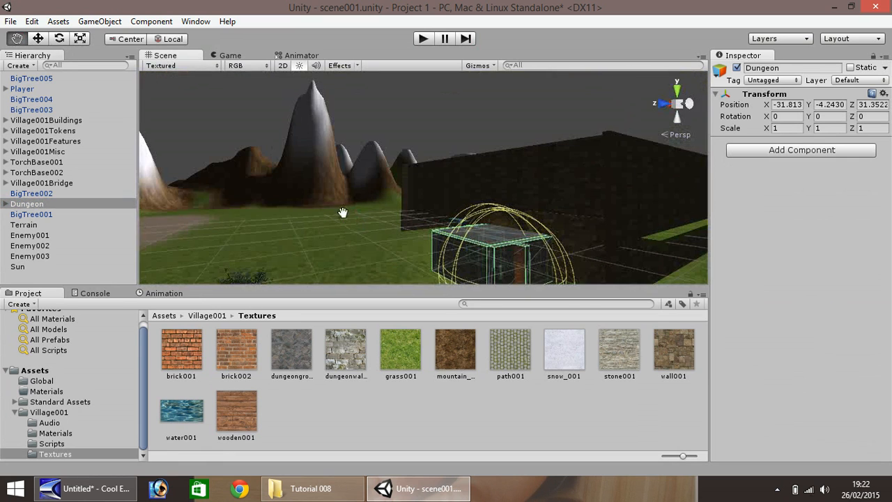
{"action": "left_click_drag", "start_coordinate": [351, 243], "coordinate": [262, 128]}
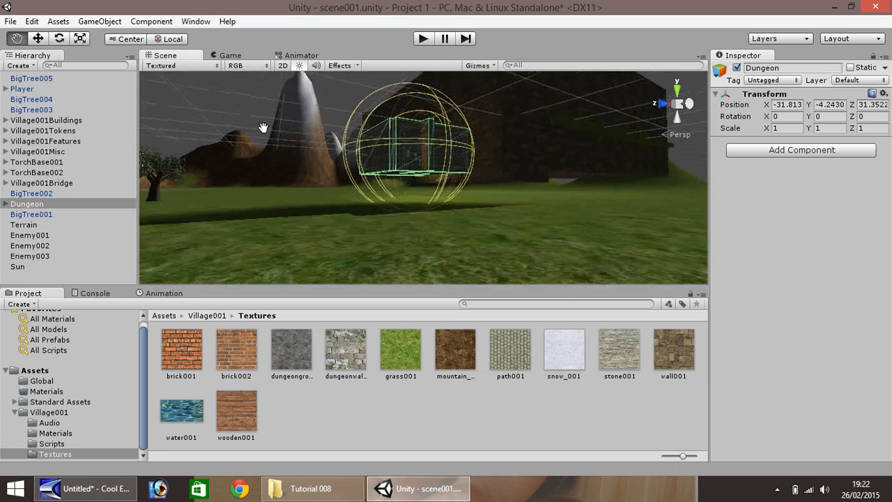
{"action": "left_click", "coordinate": [43, 37]}
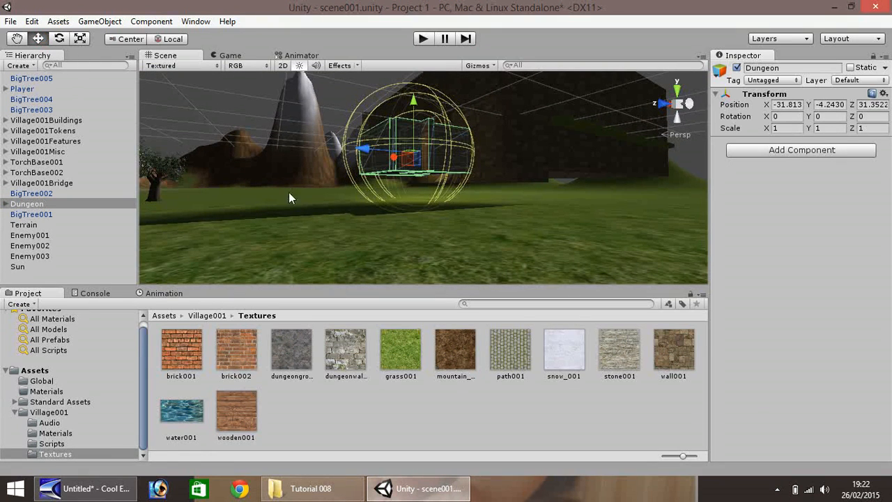
Raise the terrain around the dungeon, setting its Y position to -6.9869.
{"action": "left_click", "coordinate": [348, 240]}
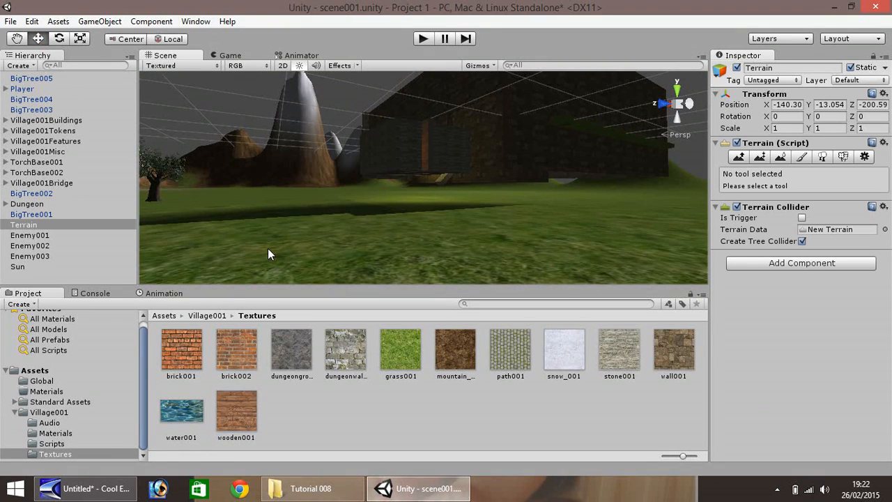
{"action": "scroll", "coordinate": [268, 248], "scroll_direction": "down", "scroll_amount": 10}
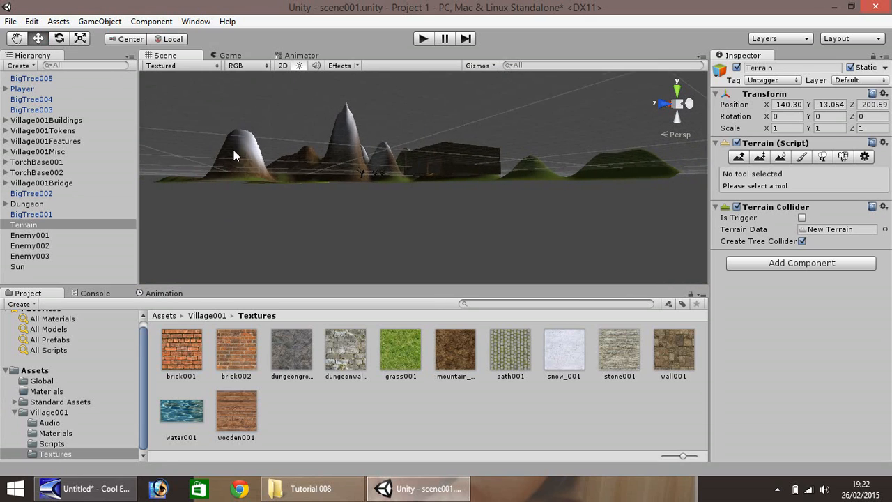
{"action": "scroll", "coordinate": [233, 155], "scroll_direction": "down", "scroll_amount": 4}
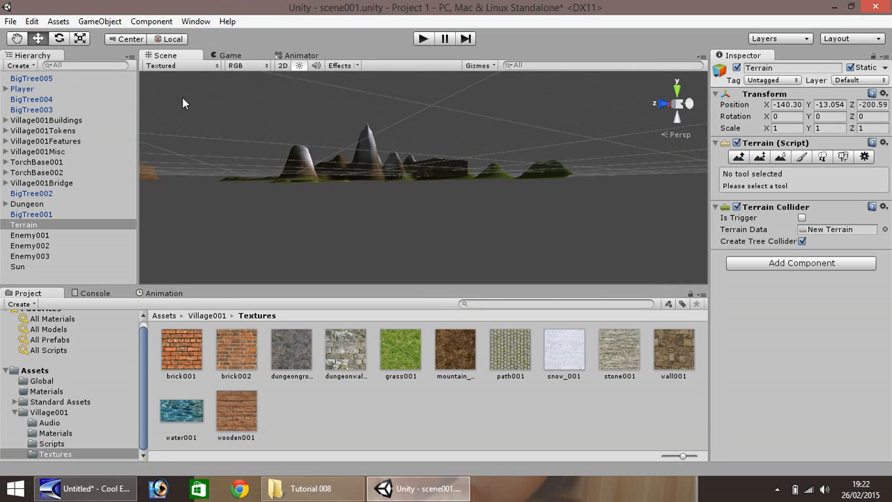
{"action": "right_click_drag", "start_coordinate": [204, 112], "coordinate": [145, 76]}
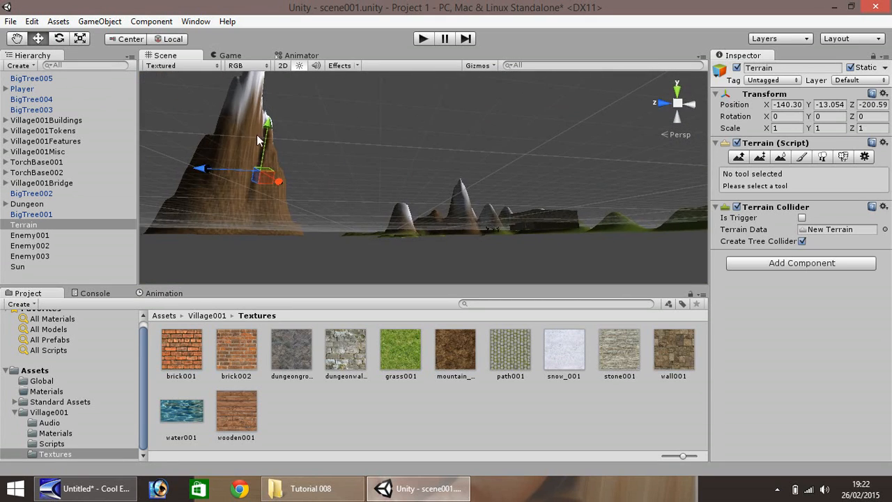
{"action": "mouse_move", "coordinate": [267, 126]}
{"action": "left_mouse_down"}
{"action": "mouse_move", "coordinate": [267, 135]}
{"action": "mouse_move", "coordinate": [267, 126]}
{"action": "left_mouse_up"}
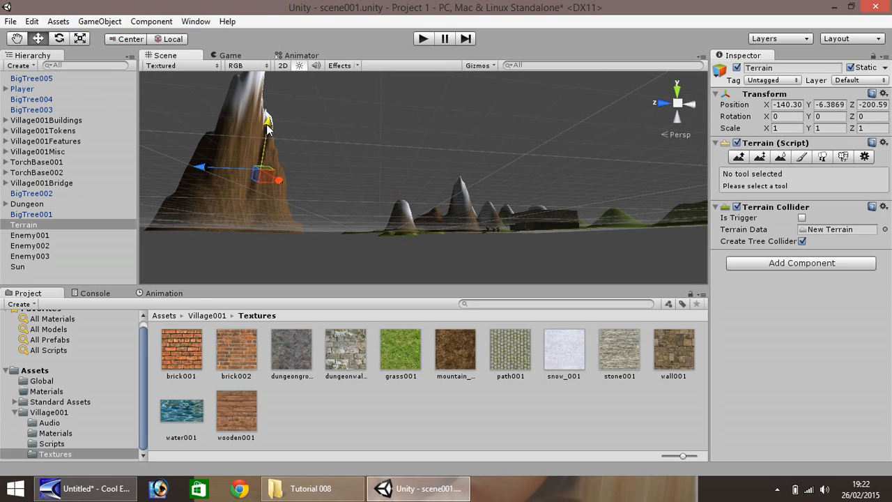
{"action": "left_click", "coordinate": [28, 204]}
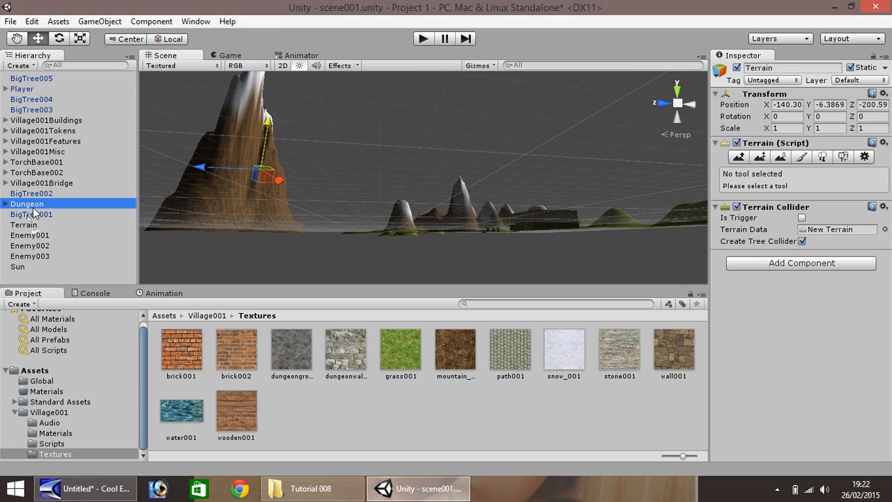
{"action": "key", "text": "f"}
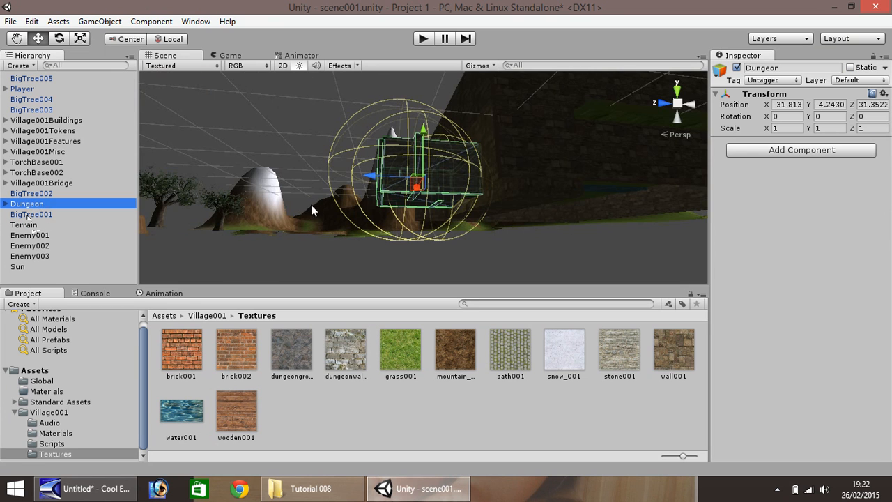
{"action": "left_click", "coordinate": [20, 38]}
{"action": "left_click_drag", "start_coordinate": [255, 139], "coordinate": [259, 192]}
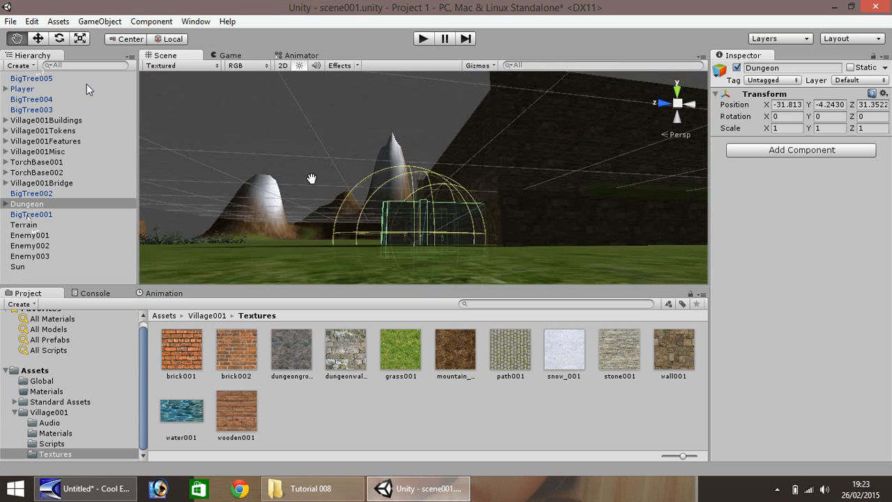
{"action": "right_click_drag", "start_coordinate": [313, 179], "coordinate": [370, 219]}
{"action": "left_click_drag", "start_coordinate": [310, 191], "coordinate": [406, 208]}
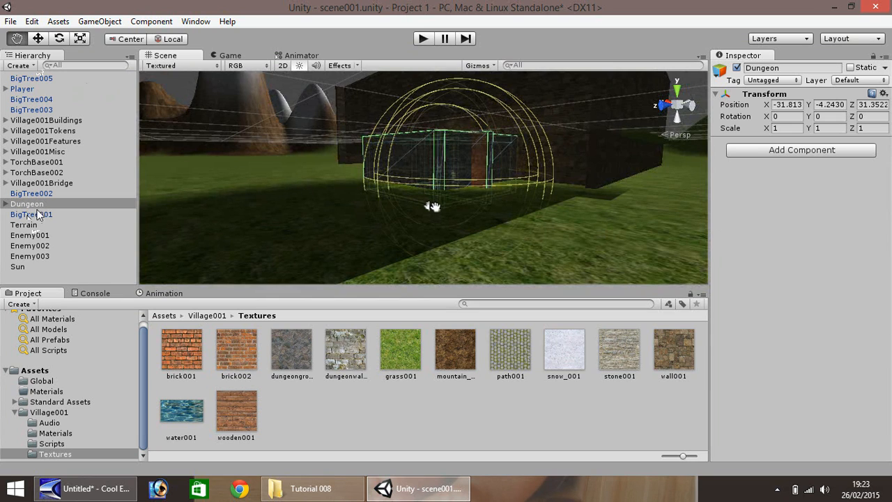
{"action": "left_click", "coordinate": [24, 224]}
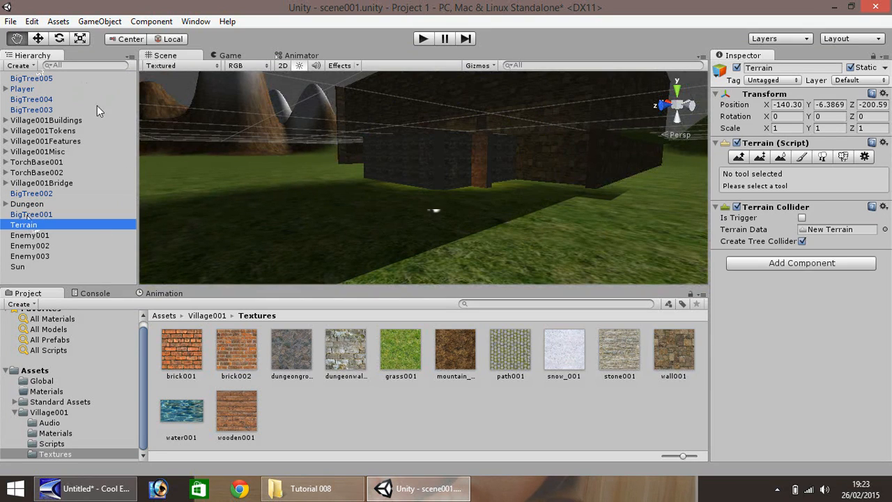
{"action": "left_click", "coordinate": [38, 39]}
{"action": "left_click", "coordinate": [261, 217]}
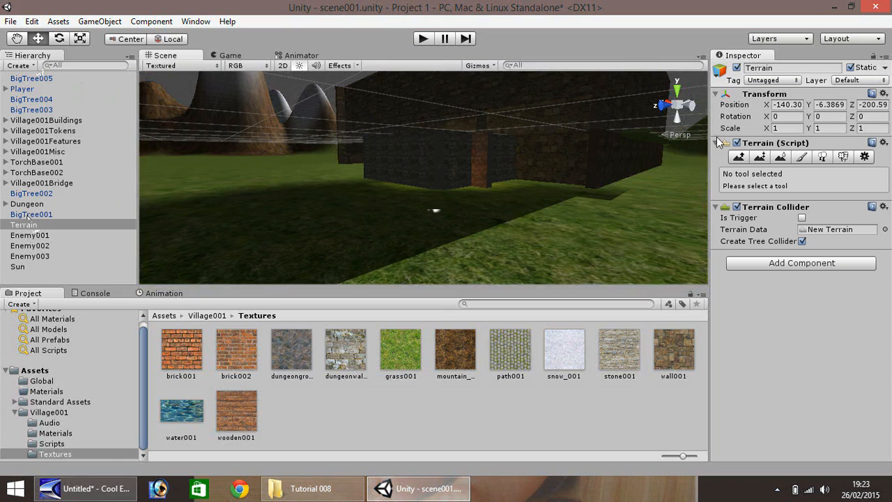
{"action": "left_click", "coordinate": [835, 105]}
{"action": "left_click", "coordinate": [826, 104]}
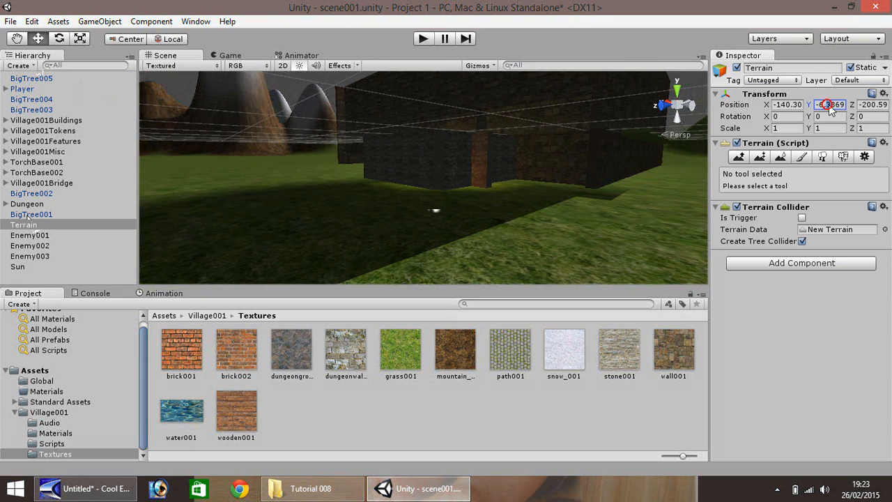
{"action": "type", "text": "586"}
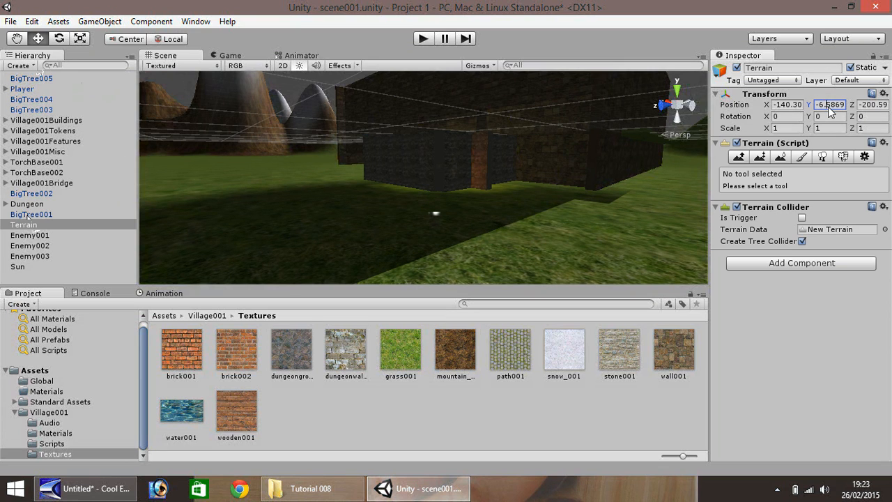
{"action": "type", "text": "9"}
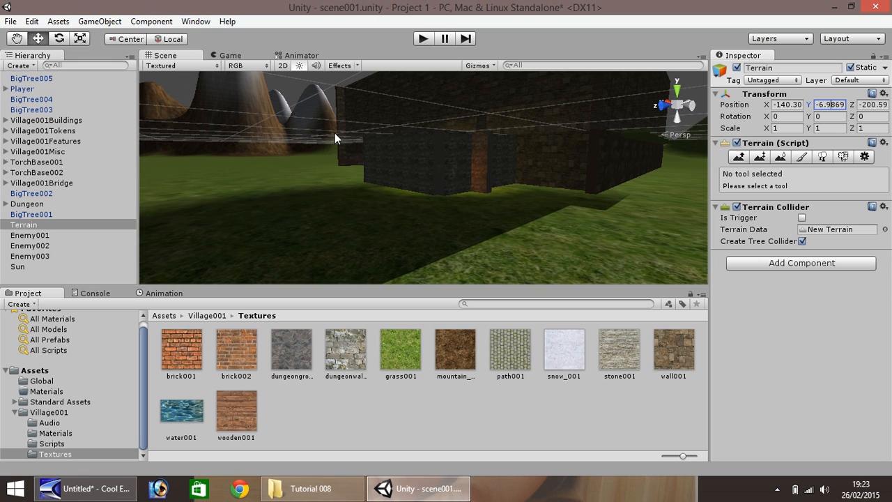
Switch the Inspector to Debug mode and set the front dungeon wall's local X scale to 12.
{"action": "left_click", "coordinate": [387, 171]}
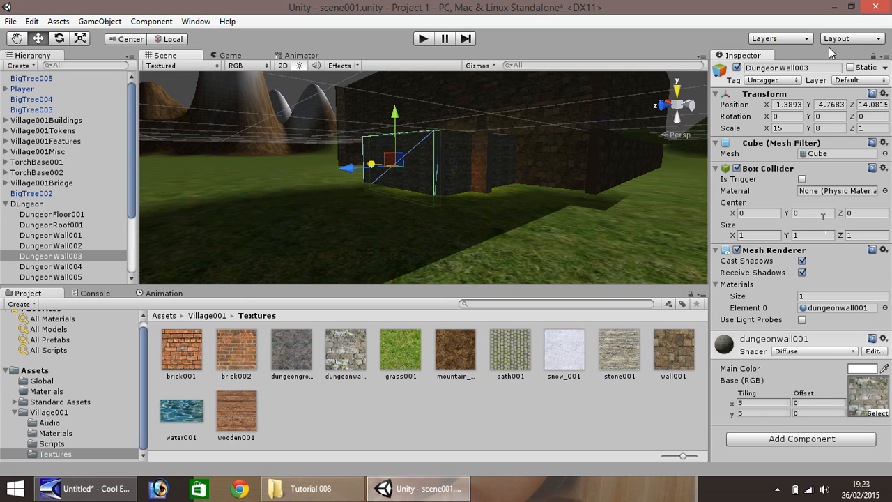
{"action": "left_click", "coordinate": [885, 56]}
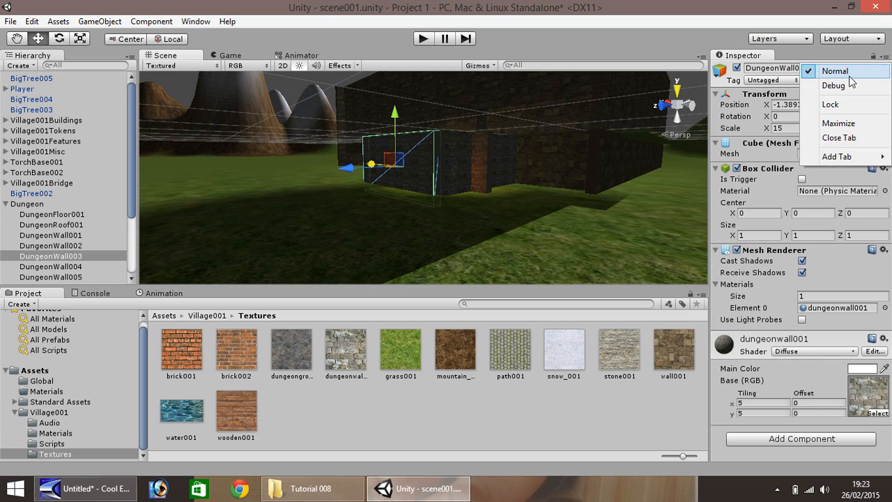
{"action": "left_click", "coordinate": [825, 85]}
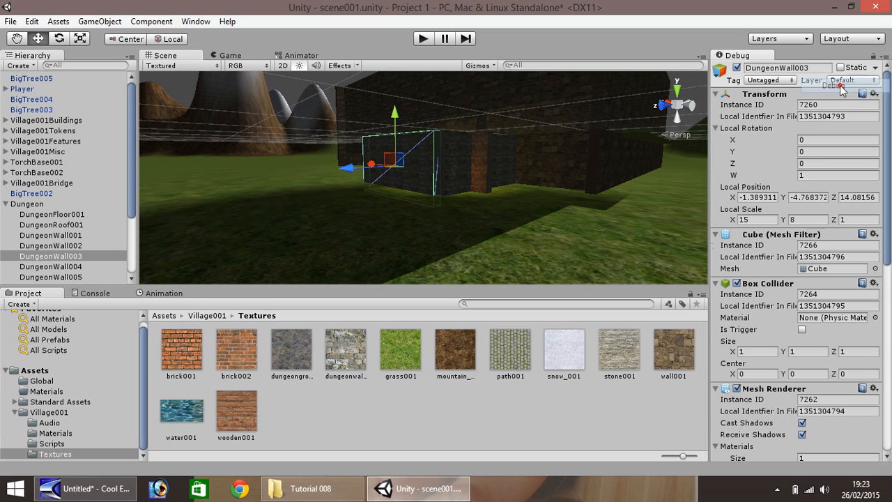
{"action": "left_click", "coordinate": [744, 220]}
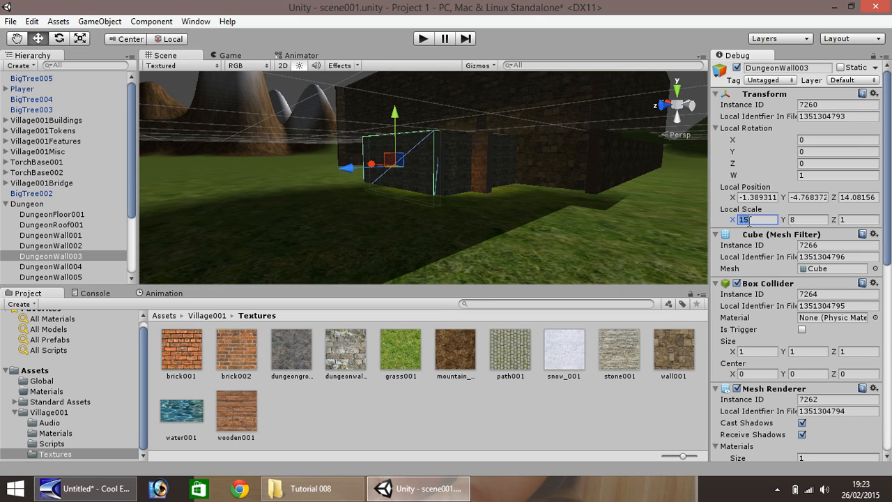
{"action": "type", "text": "12"}
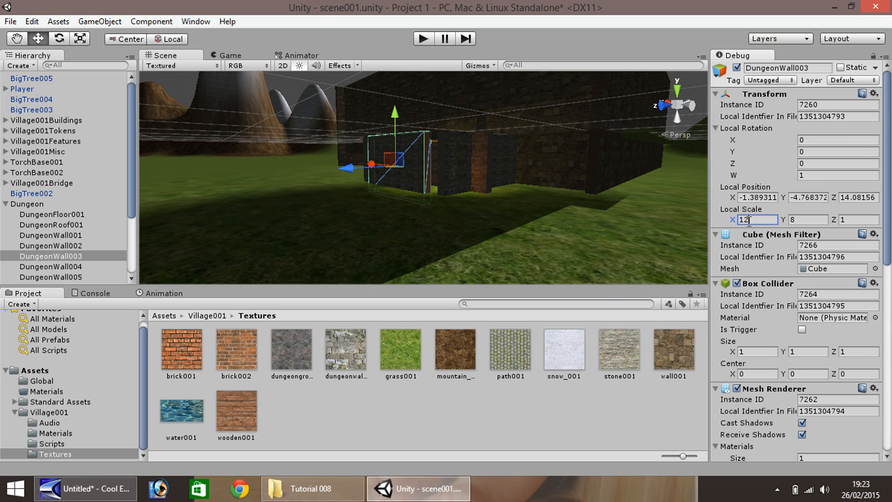
Move the shortened dungeon wall sideways to about local X 1.02.
{"action": "scroll", "coordinate": [384, 164], "scroll_direction": "up", "scroll_amount": 5}
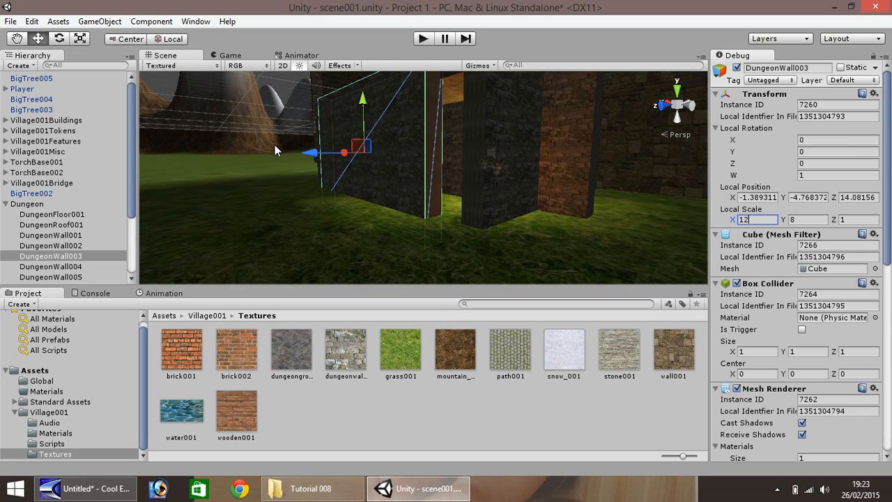
{"action": "left_click", "coordinate": [16, 39]}
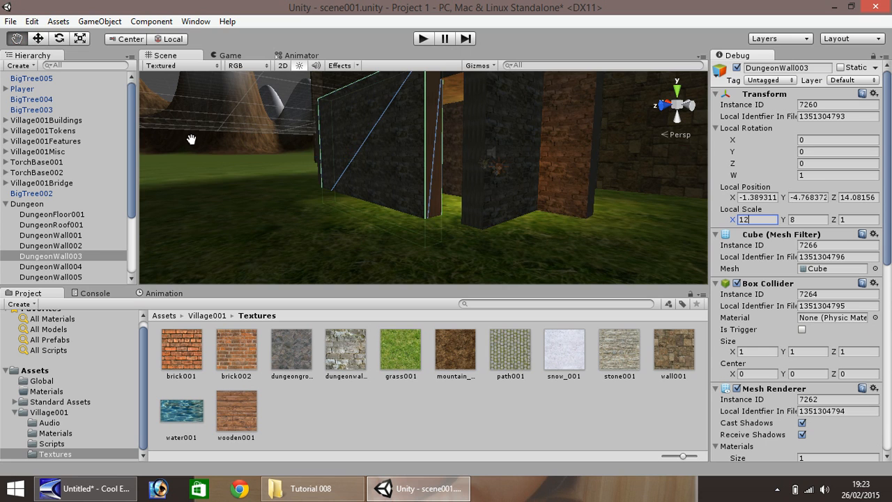
{"action": "left_click_drag", "start_coordinate": [197, 141], "coordinate": [339, 158]}
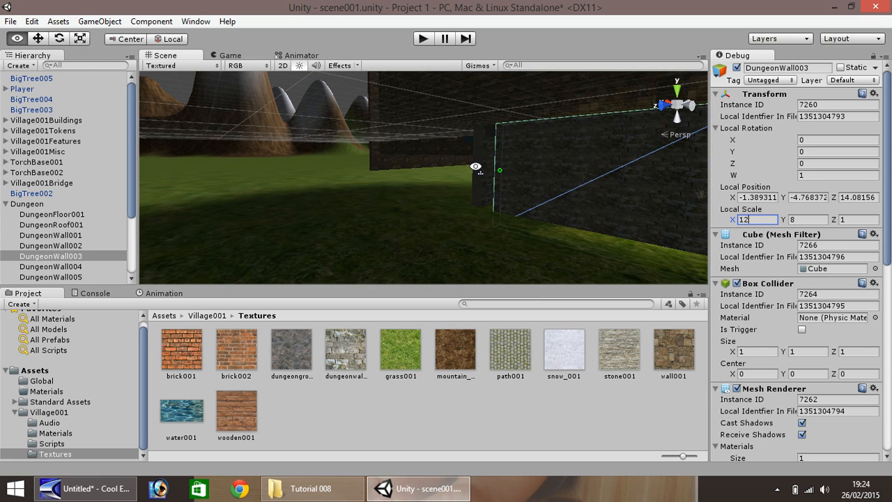
{"action": "left_click_drag", "start_coordinate": [473, 167], "coordinate": [673, 171], "text": "alt"}
{"action": "left_click", "coordinate": [38, 39]}
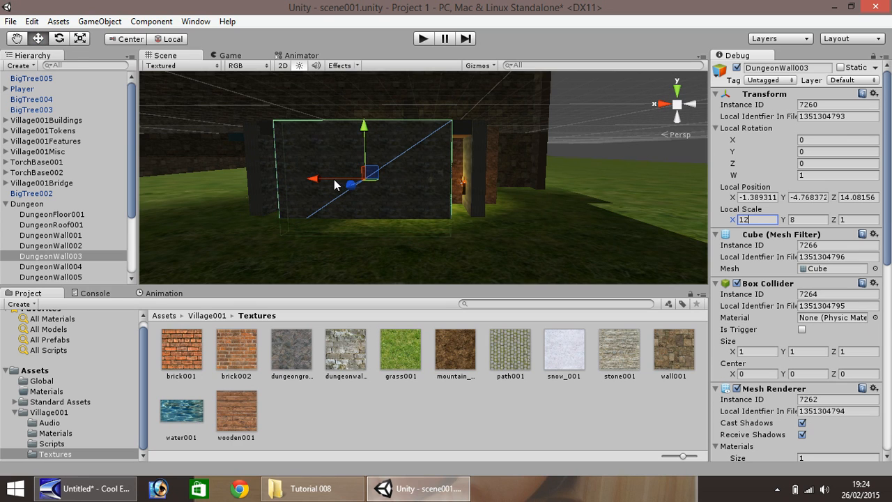
{"action": "left_click_drag", "start_coordinate": [334, 179], "coordinate": [300, 196]}
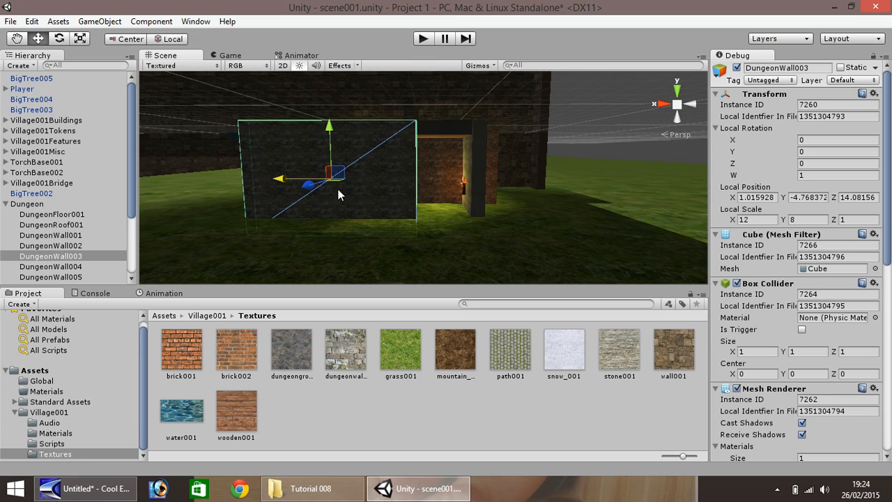
Duplicate the wall, placing the copy at about local X -3.98 with a local X scale of 2.
{"action": "key", "text": "ctrl+d"}
{"action": "left_click_drag", "start_coordinate": [284, 183], "coordinate": [355, 194]}
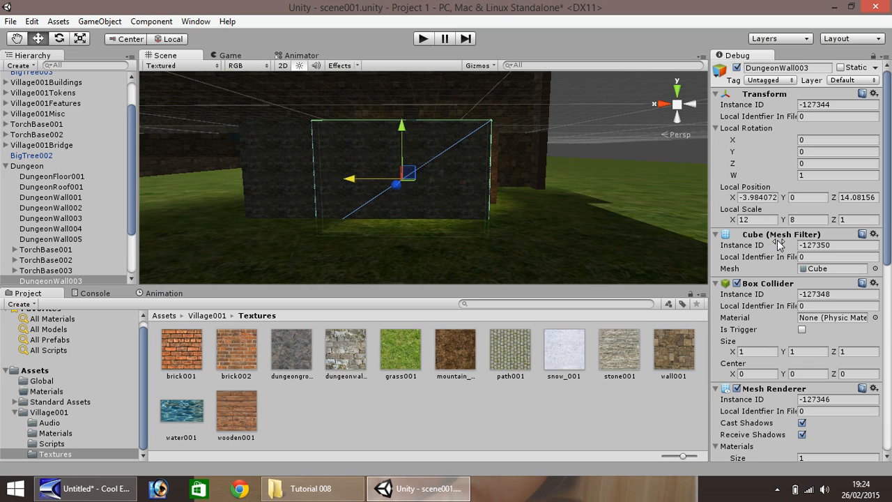
{"action": "left_click", "coordinate": [760, 220]}
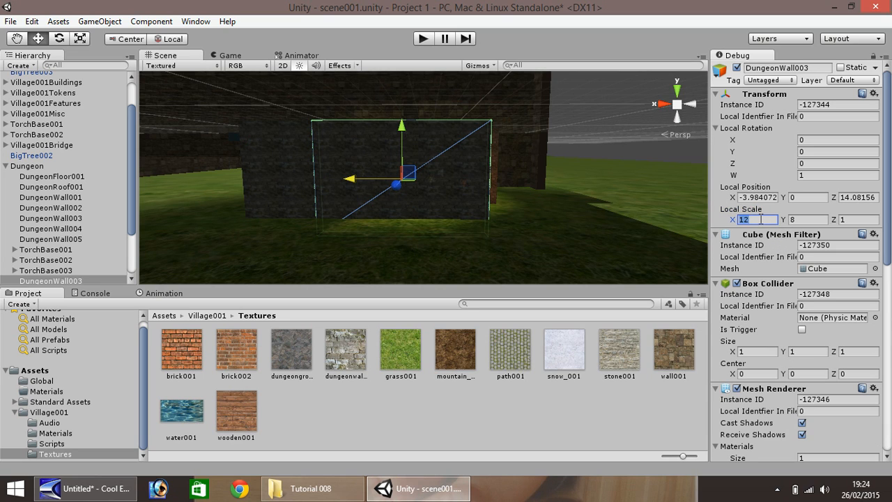
{"action": "type", "text": "2"}
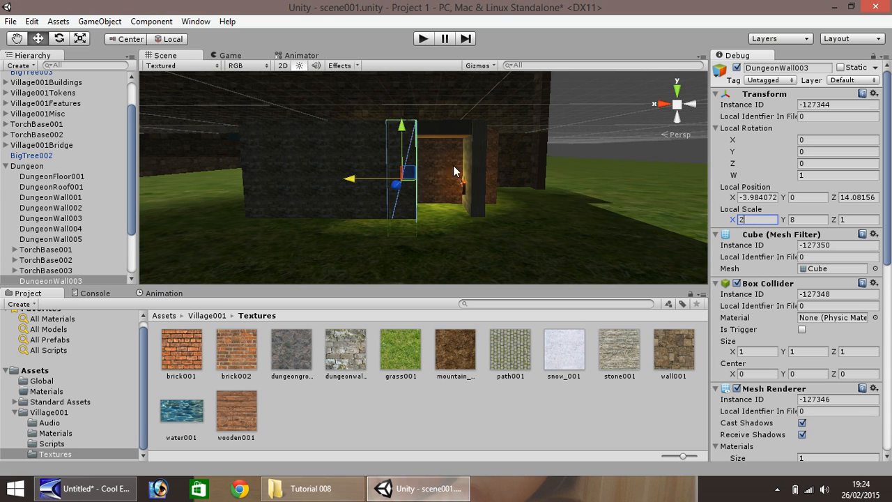
Move the duplicated dungeon wall sideways to about local X -8.91.
{"action": "left_click_drag", "start_coordinate": [350, 182], "coordinate": [427, 196]}
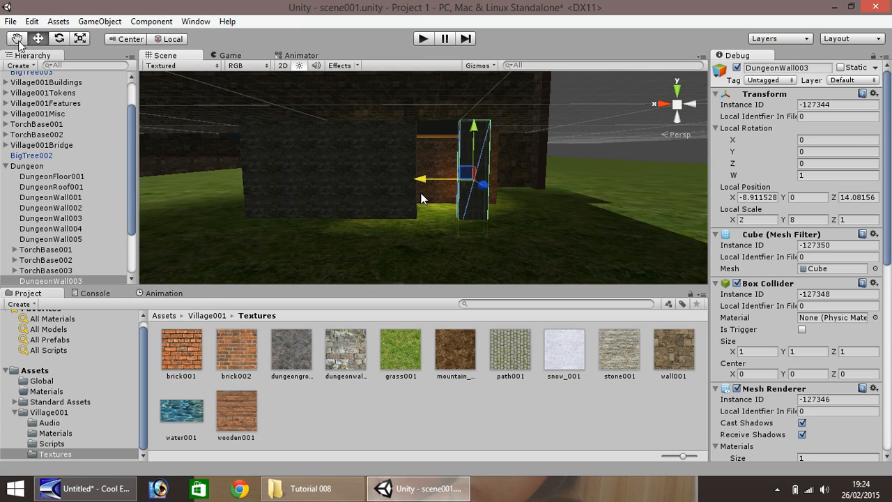
Select the terrain, switch the Inspector back to Normal mode, and set the terrain's Y position to -7.15.
{"action": "left_click", "coordinate": [241, 240]}
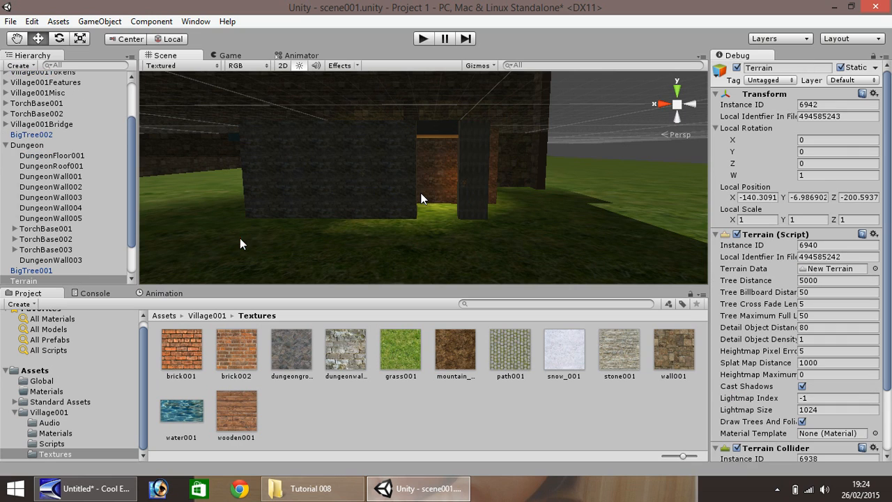
{"action": "left_click", "coordinate": [884, 55]}
{"action": "left_click", "coordinate": [861, 72]}
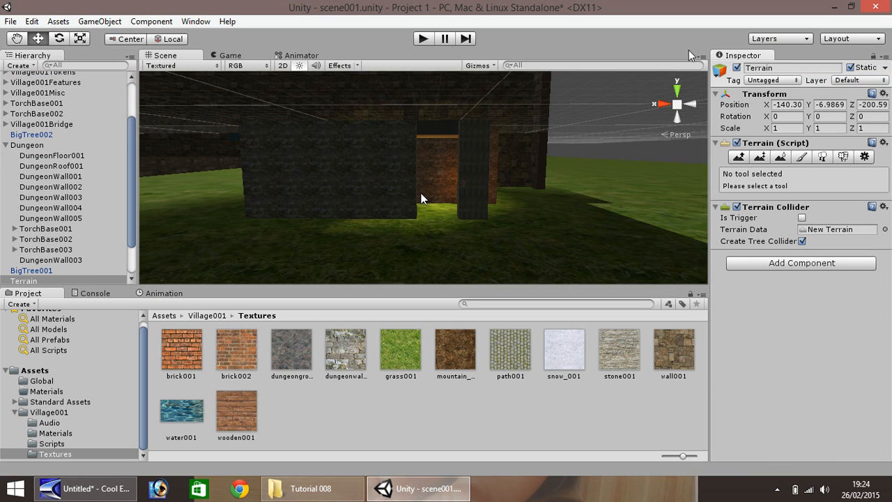
{"action": "left_click", "coordinate": [826, 105]}
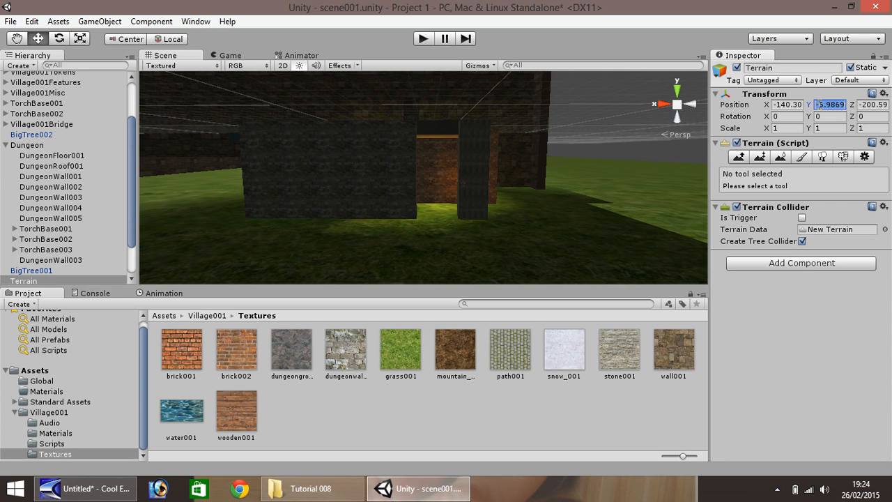
{"action": "type", "text": "-7.2"}
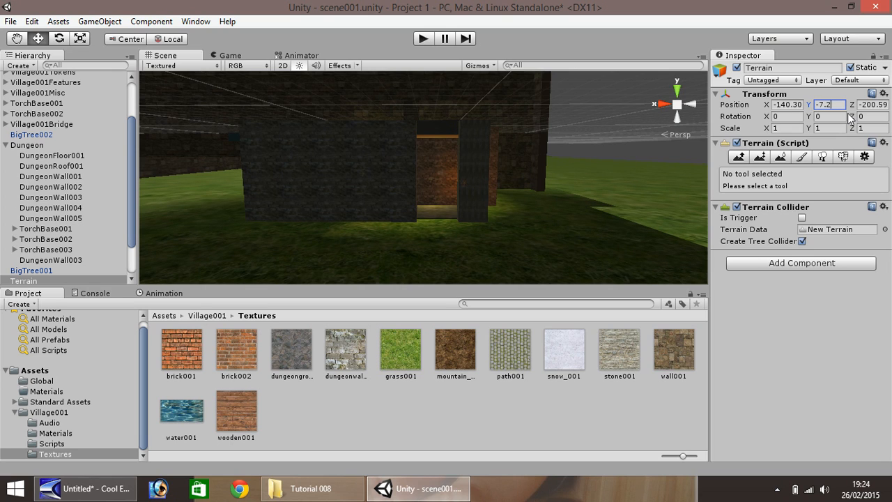
{"action": "key", "text": "BackSpace"}
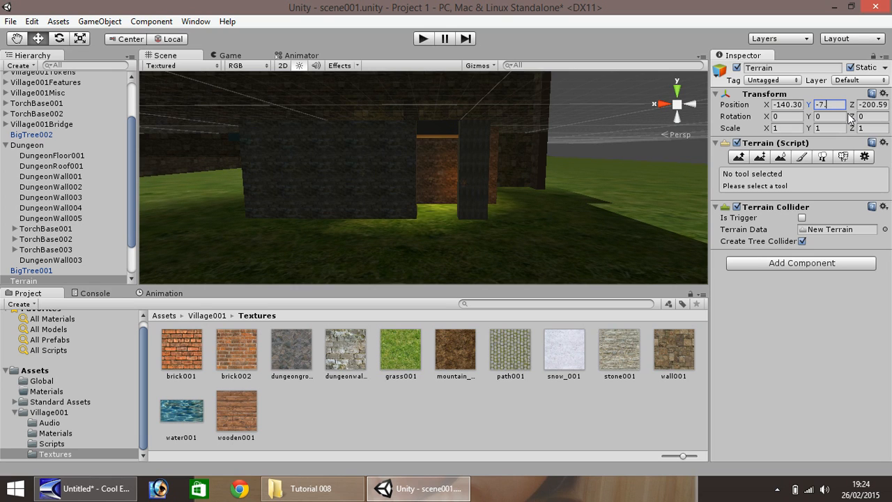
{"action": "type", "text": "15"}
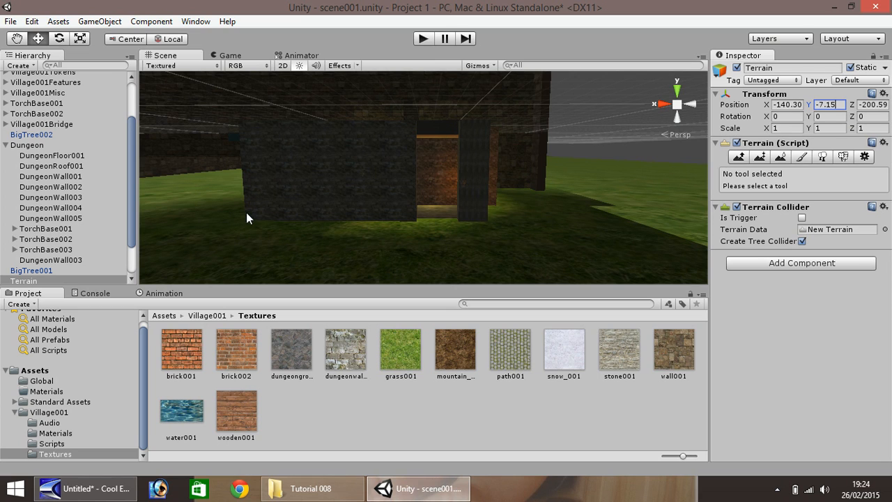
Play the game and walk through the village, dungeon and mountains to check how terrain and walls fit, then stop playing.
{"action": "left_click", "coordinate": [473, 160]}
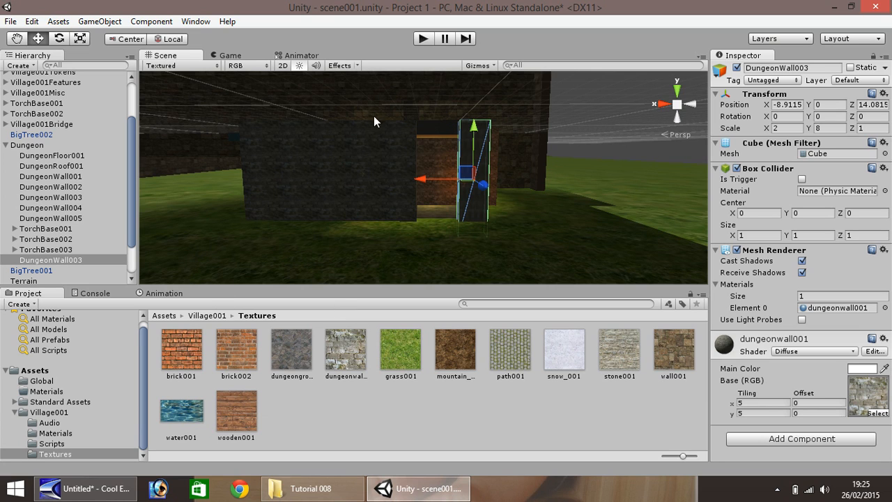
{"action": "left_click", "coordinate": [425, 40]}
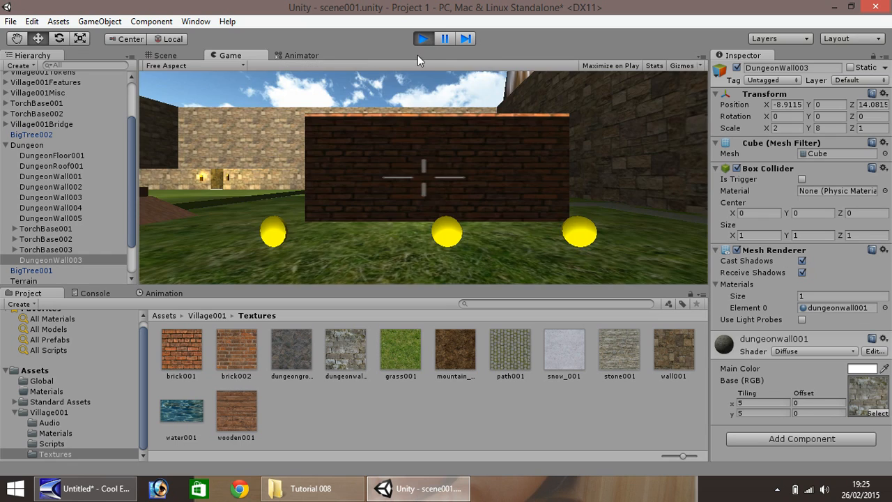
{"action": "key", "text": "w"}
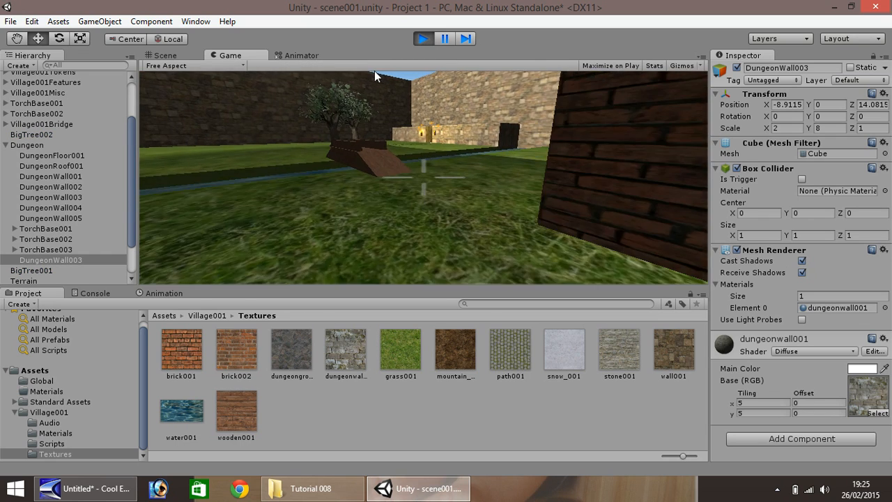
{"action": "key", "text": "w"}
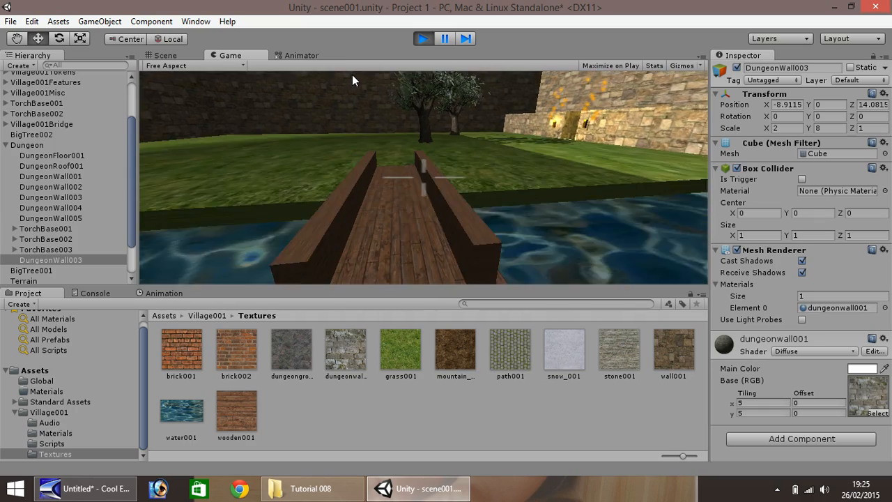
{"action": "key", "text": "w"}
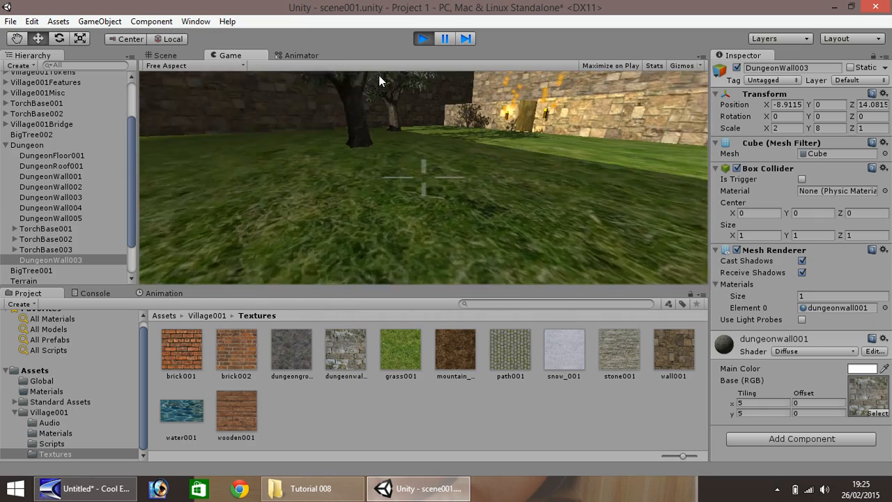
{"action": "key", "text": "w"}
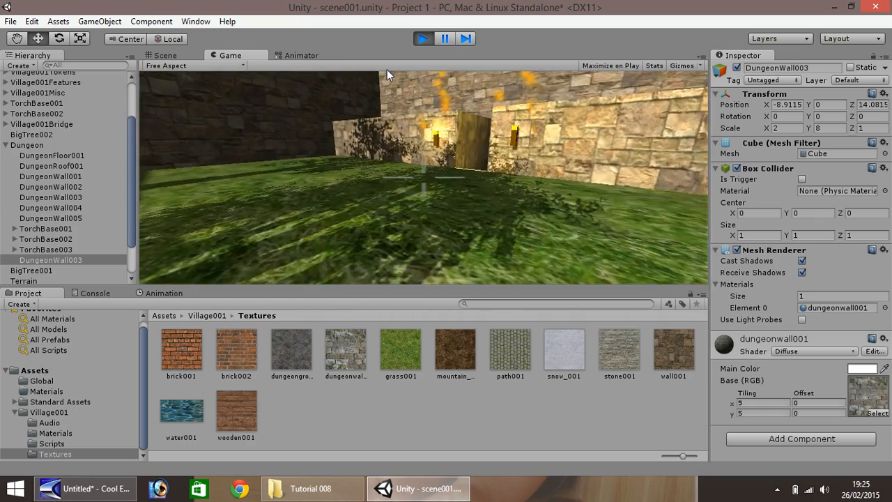
{"action": "key", "text": "w"}
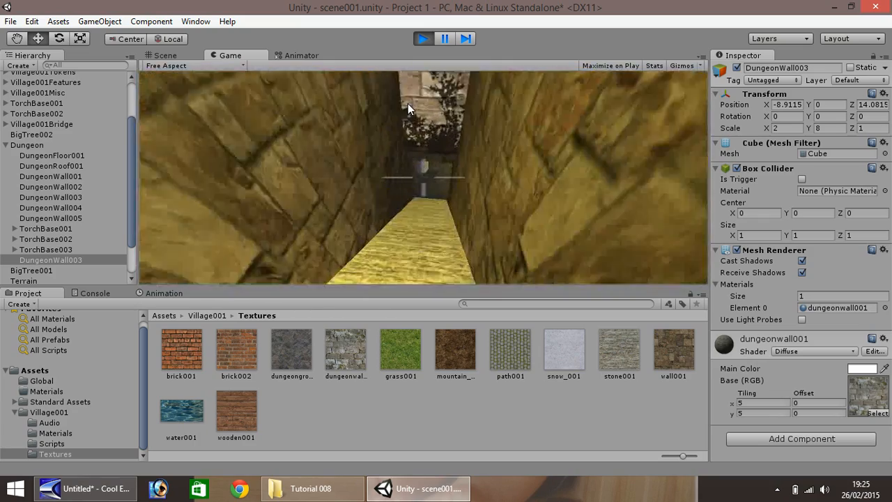
{"action": "key", "text": "w"}
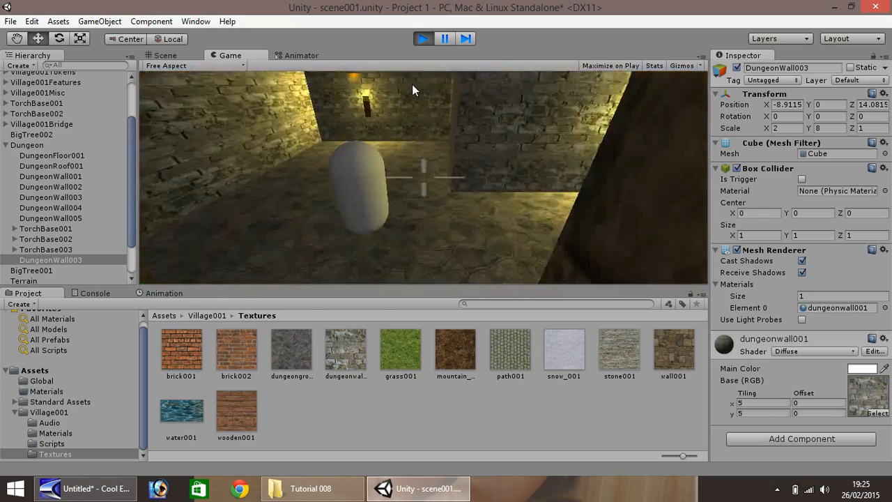
{"action": "key", "text": "w"}
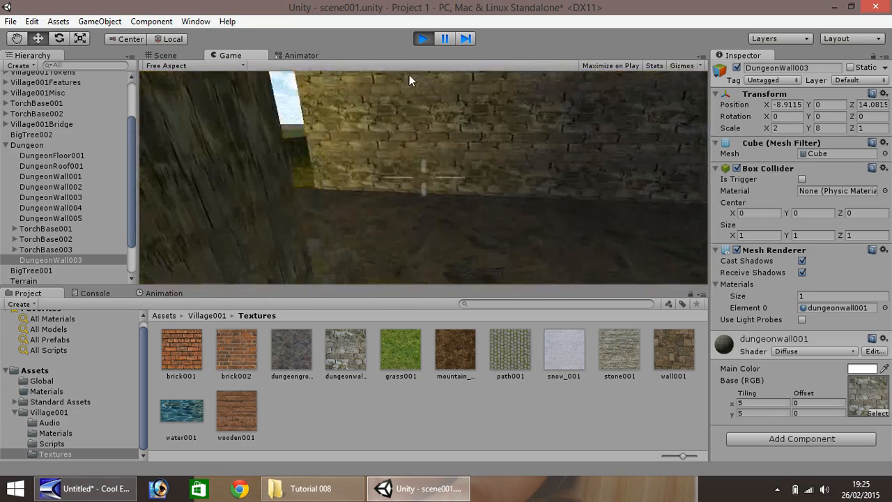
{"action": "key", "text": "w"}
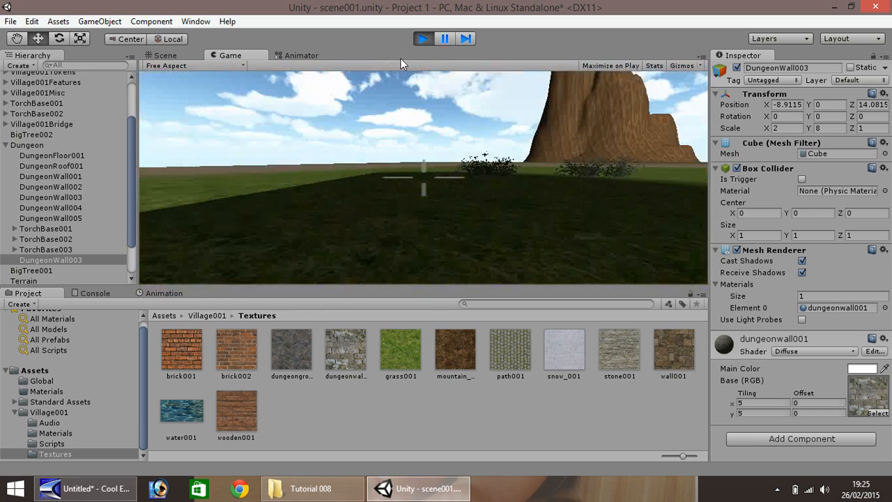
{"action": "key", "text": "w"}
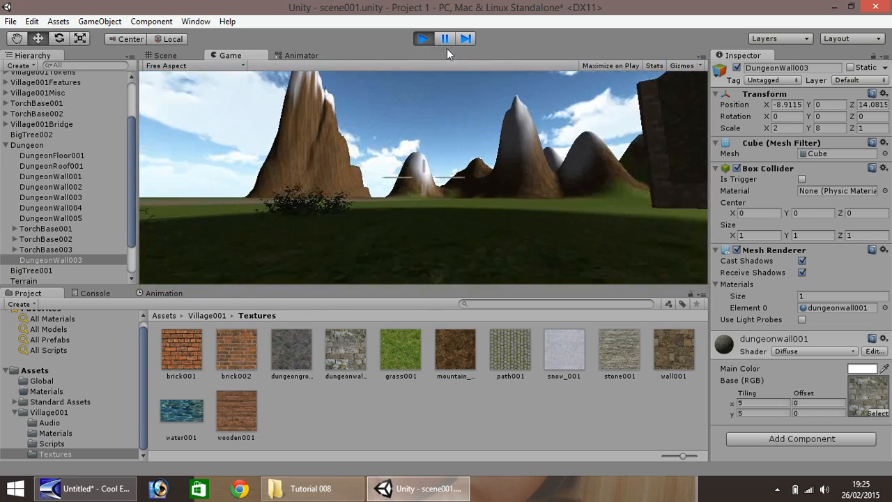
{"action": "key", "text": "w"}
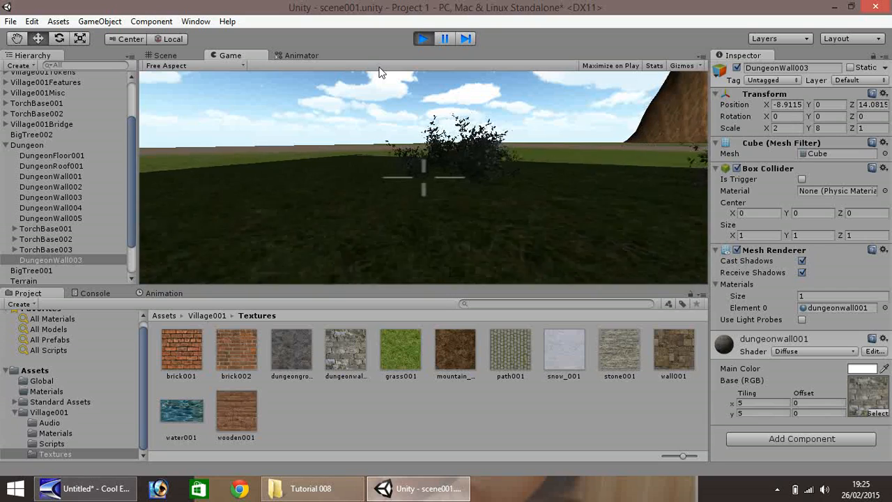
{"action": "key", "text": "w"}
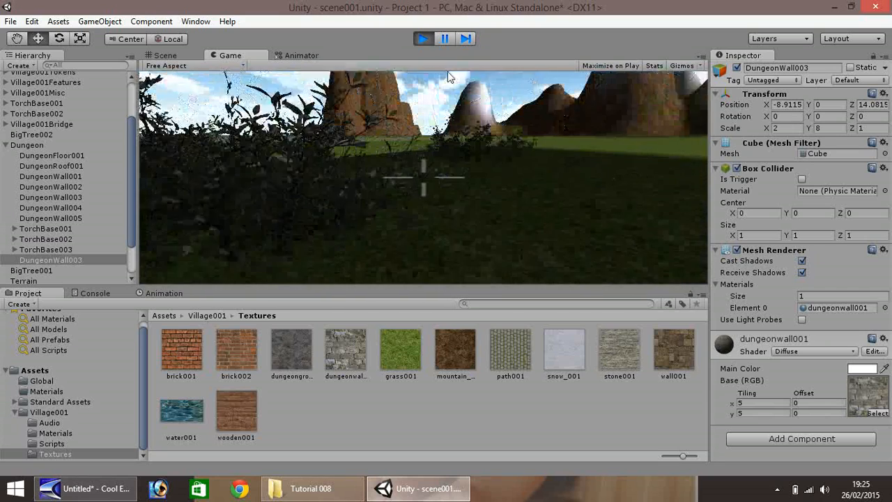
{"action": "key", "text": "w"}
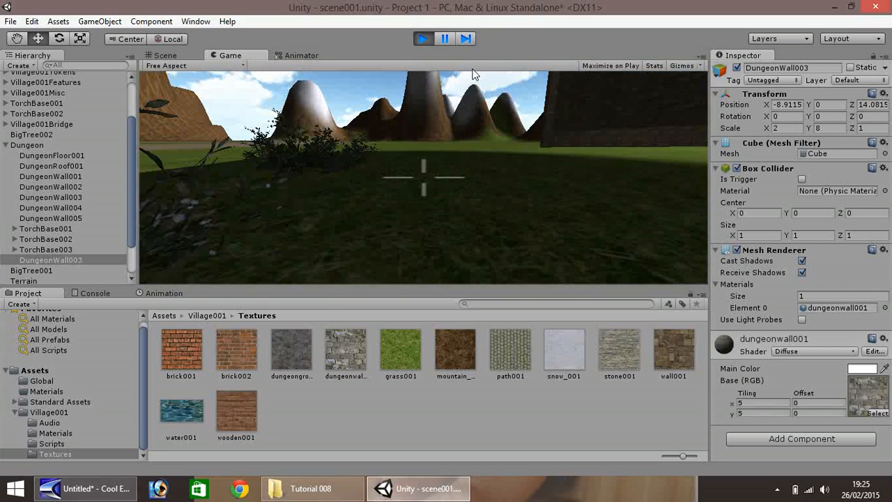
{"action": "key", "text": "w"}
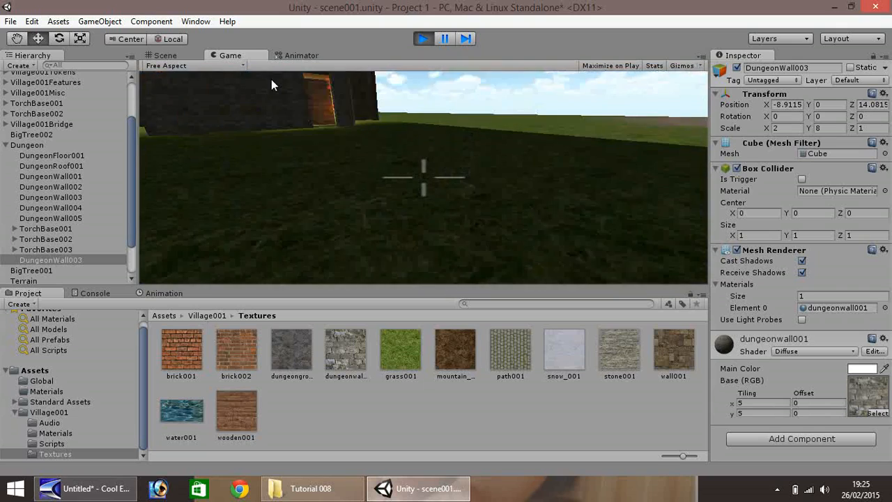
{"action": "key", "text": "w"}
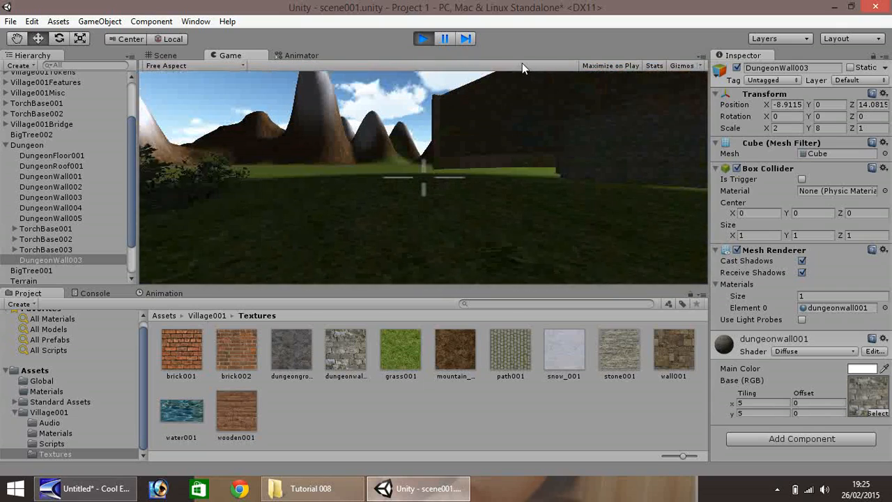
{"action": "key", "text": "w"}
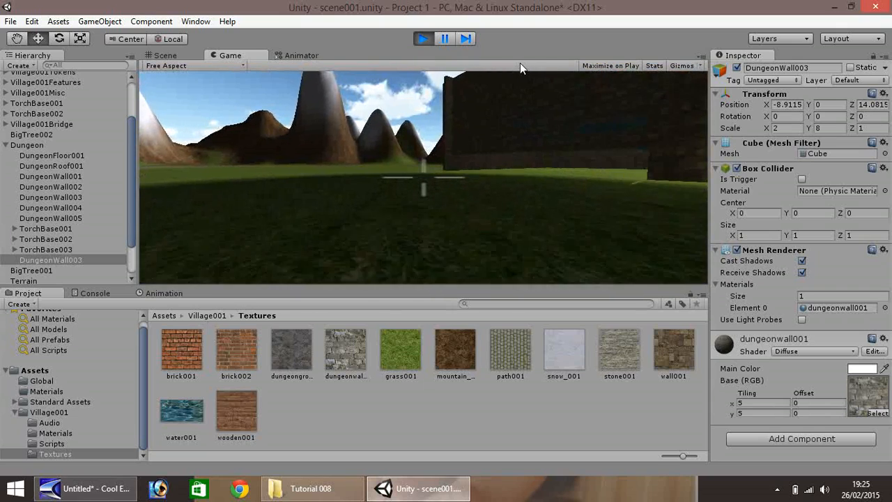
{"action": "key", "text": "w"}
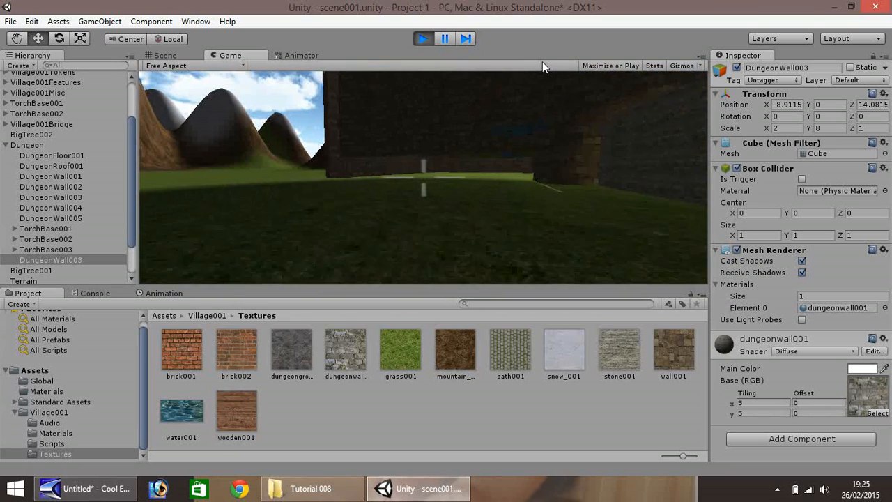
{"action": "key", "text": "w"}
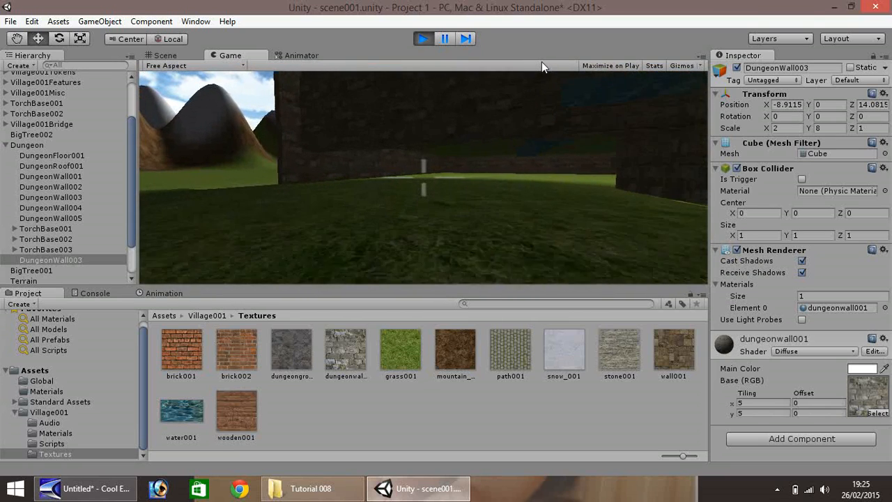
{"action": "key", "text": "w"}
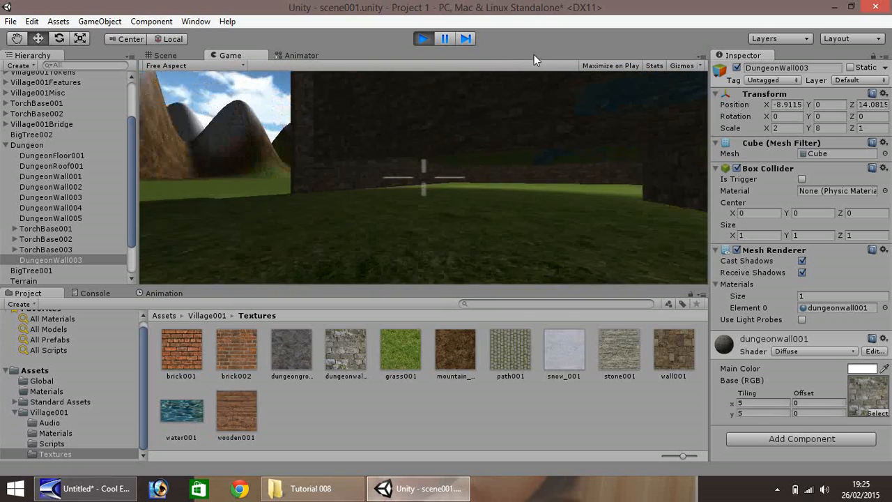
{"action": "key", "text": "w"}
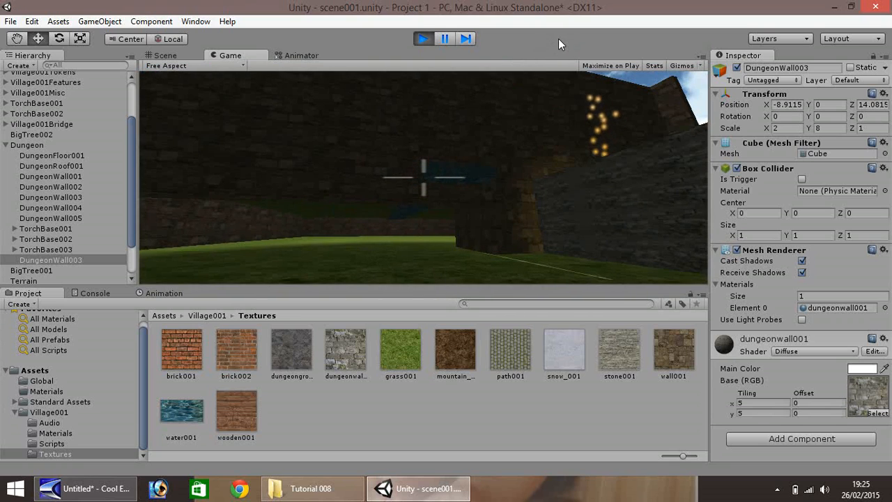
{"action": "key", "text": "w"}
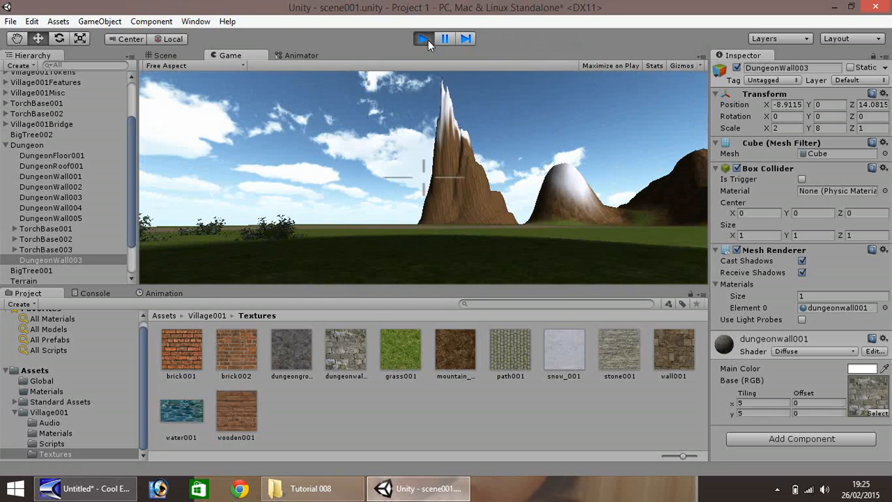
{"action": "left_click", "coordinate": [423, 39]}
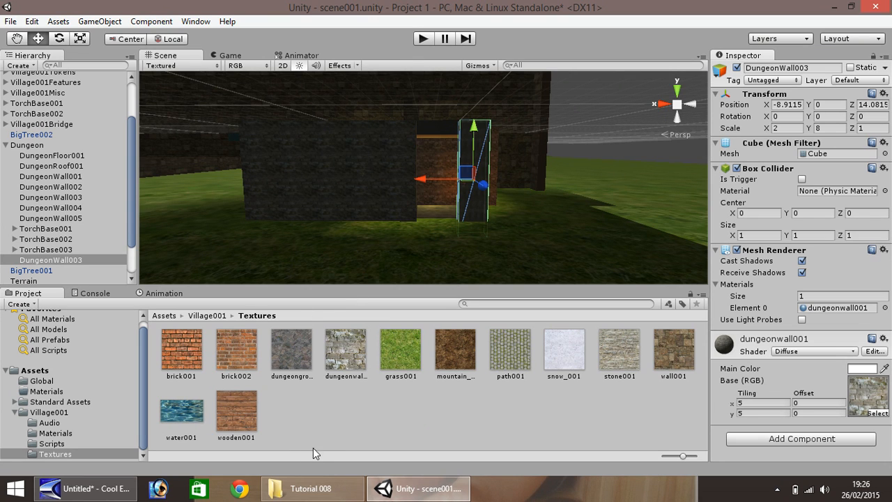
Import gravel_001.jpg from the Tutorial 008 folder into the project's Village001 Textures folder.
{"action": "left_click", "coordinate": [323, 490]}
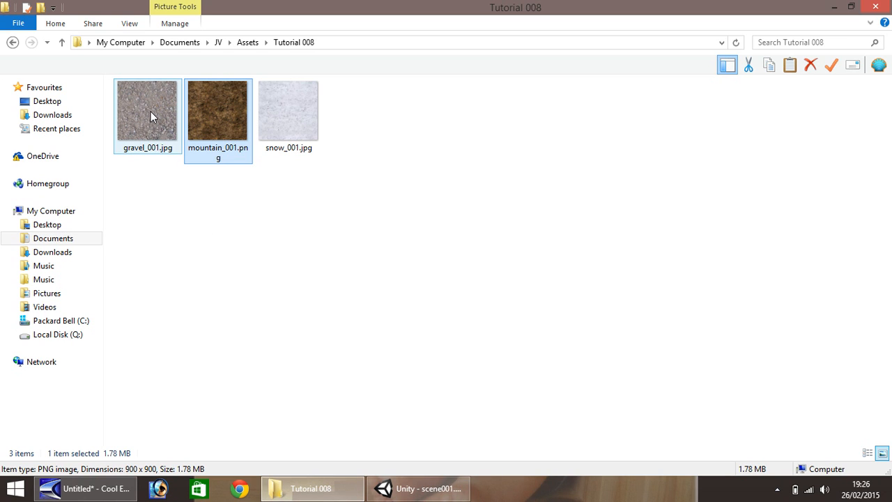
{"action": "left_click_drag", "start_coordinate": [144, 111], "coordinate": [296, 416]}
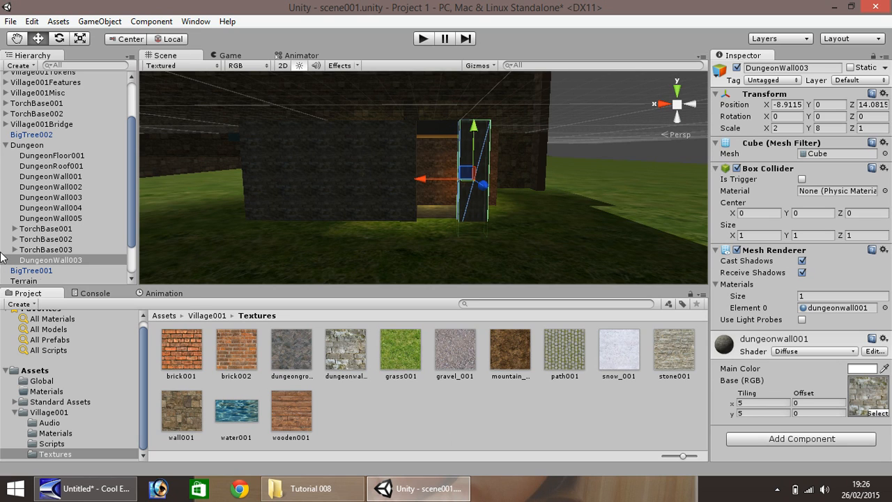
Select the terrain and start adding a new paint texture, choosing gravel_001 as its texture.
{"action": "left_click", "coordinate": [6, 145]}
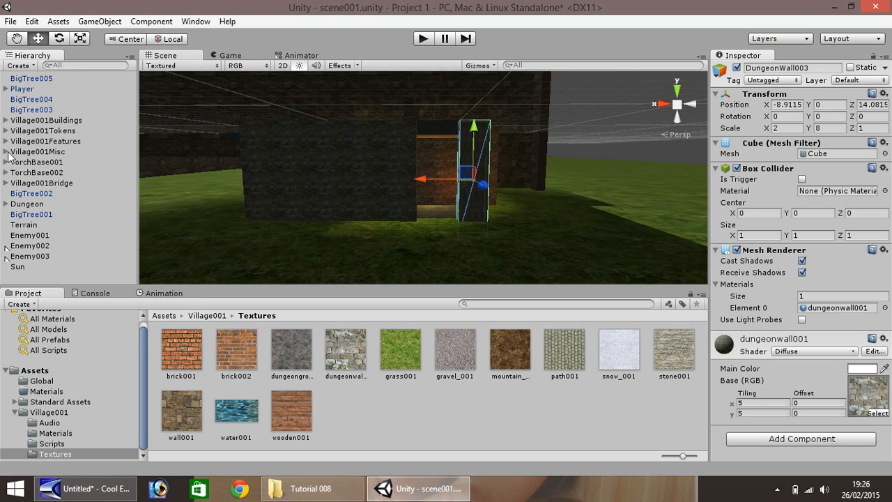
{"action": "left_click", "coordinate": [23, 225]}
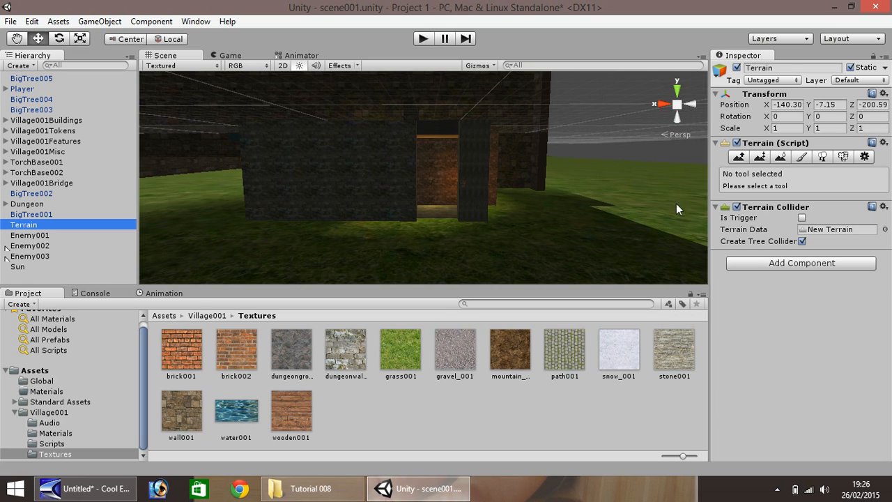
{"action": "left_click", "coordinate": [802, 156]}
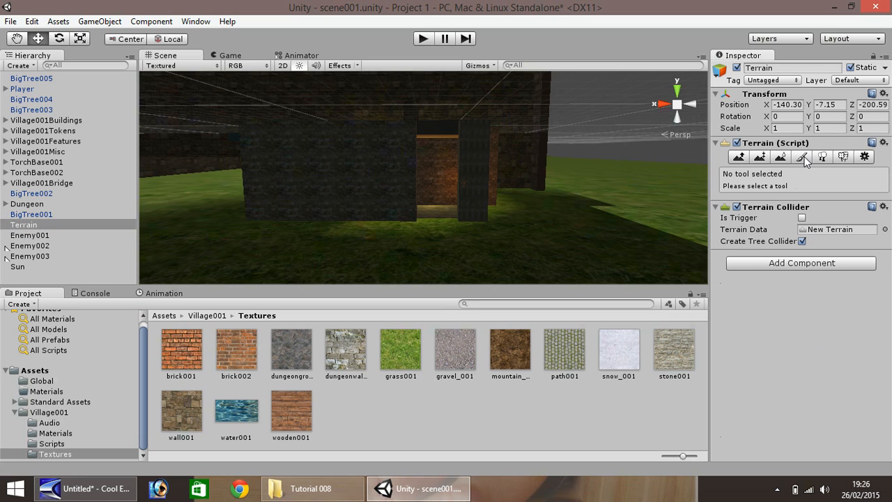
{"action": "left_click", "coordinate": [844, 347]}
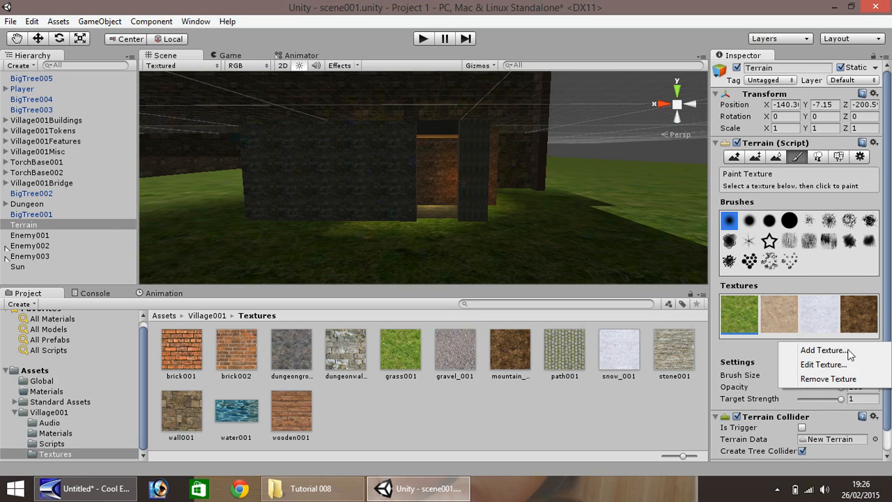
{"action": "left_click", "coordinate": [843, 352]}
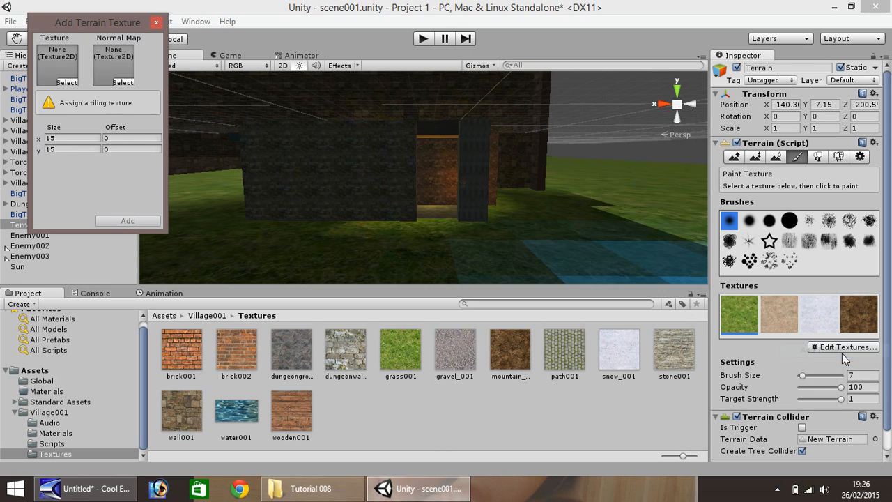
{"action": "left_click", "coordinate": [67, 83]}
{"action": "scroll", "coordinate": [224, 179], "scroll_direction": "down", "scroll_amount": 5}
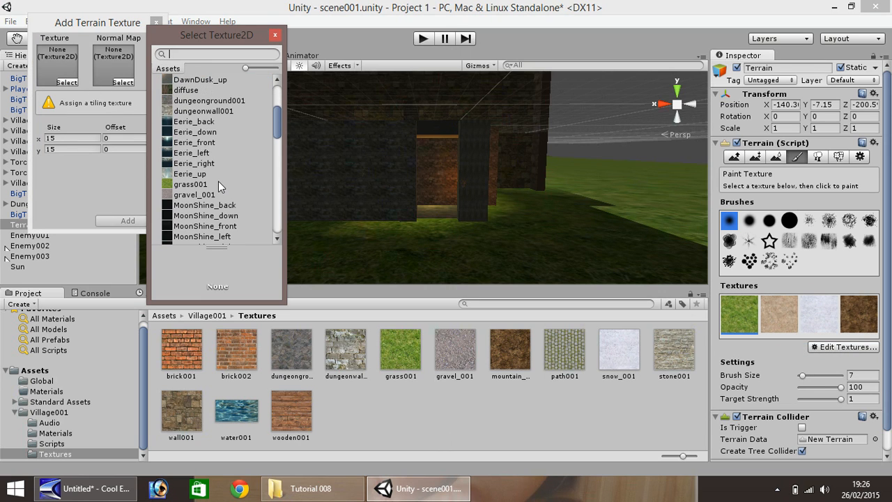
{"action": "scroll", "coordinate": [212, 180], "scroll_direction": "up", "scroll_amount": 4}
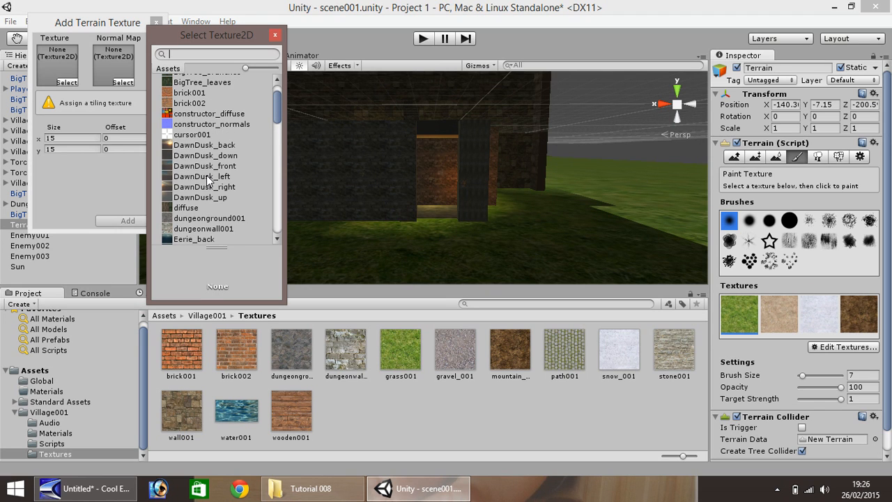
{"action": "scroll", "coordinate": [208, 180], "scroll_direction": "down", "scroll_amount": 4}
{"action": "double_click", "coordinate": [192, 192]}
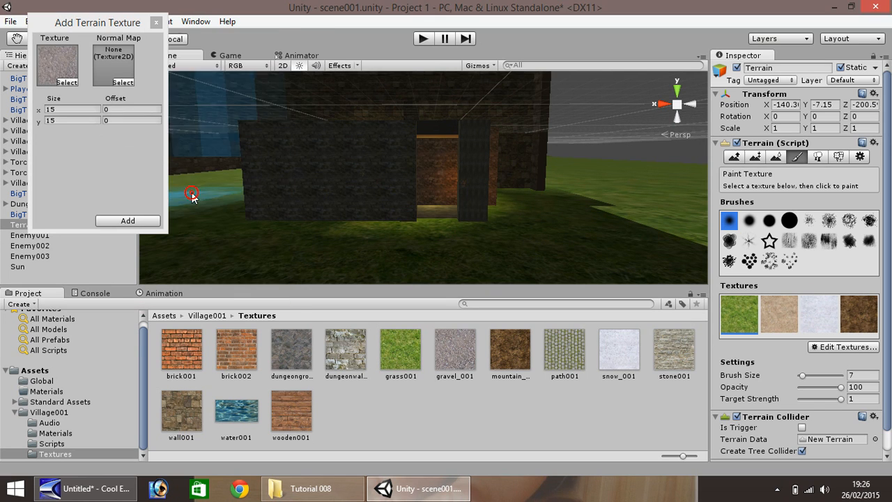
Set gravel_001 as the normal map as well and add the new terrain texture.
{"action": "left_click", "coordinate": [124, 81]}
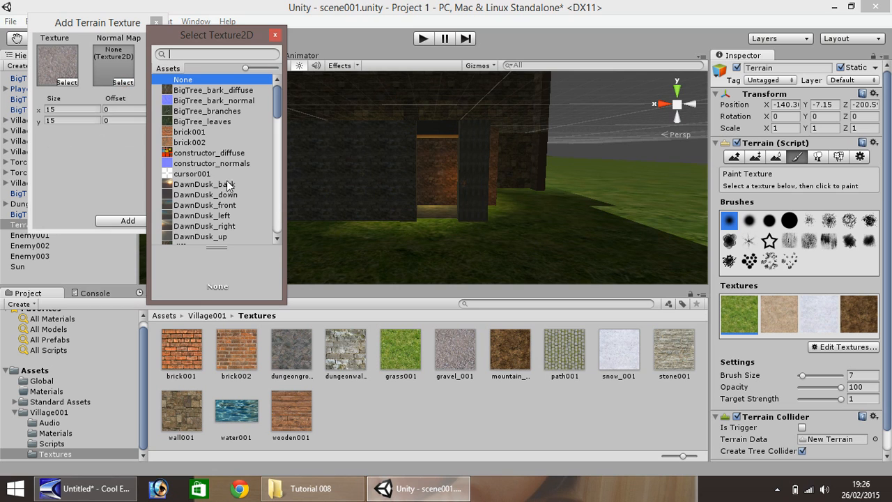
{"action": "scroll", "coordinate": [227, 181], "scroll_direction": "down", "scroll_amount": 4}
{"action": "left_click", "coordinate": [194, 155]}
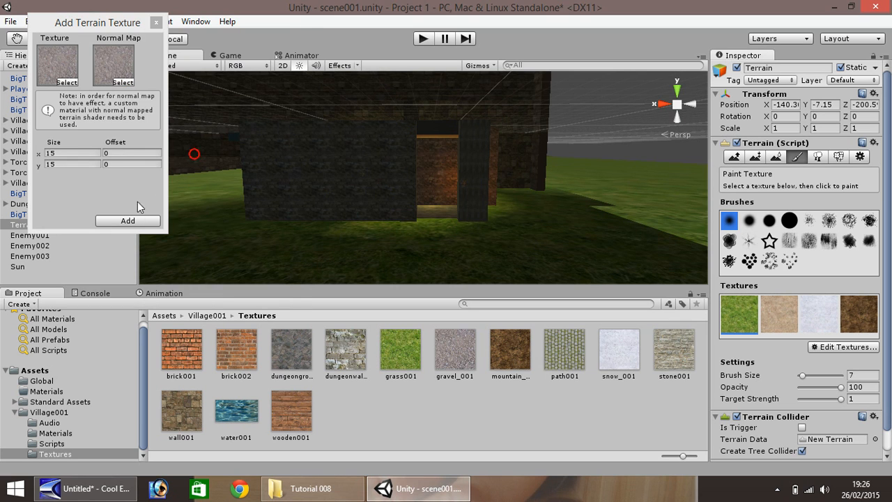
{"action": "left_click", "coordinate": [127, 220]}
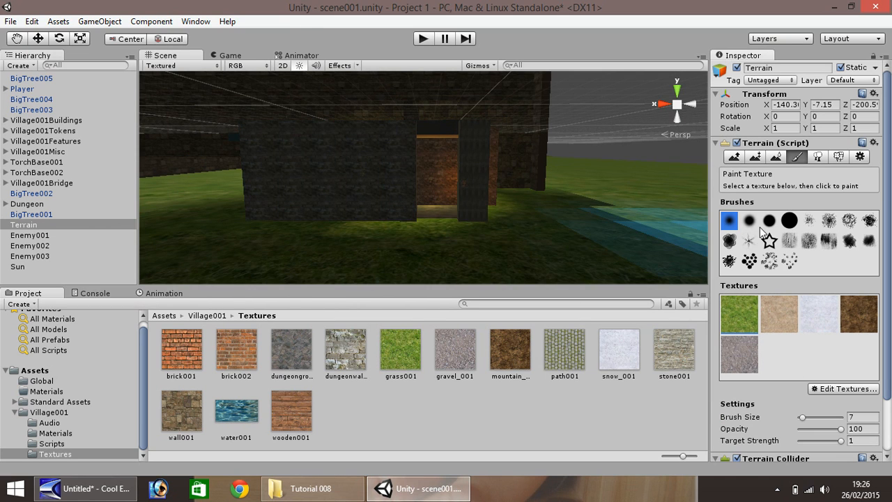
Set the brush size to 1, pick the gravel texture and paint gravel in front of the dungeon entrance.
{"action": "left_click_drag", "start_coordinate": [802, 418], "coordinate": [795, 418]}
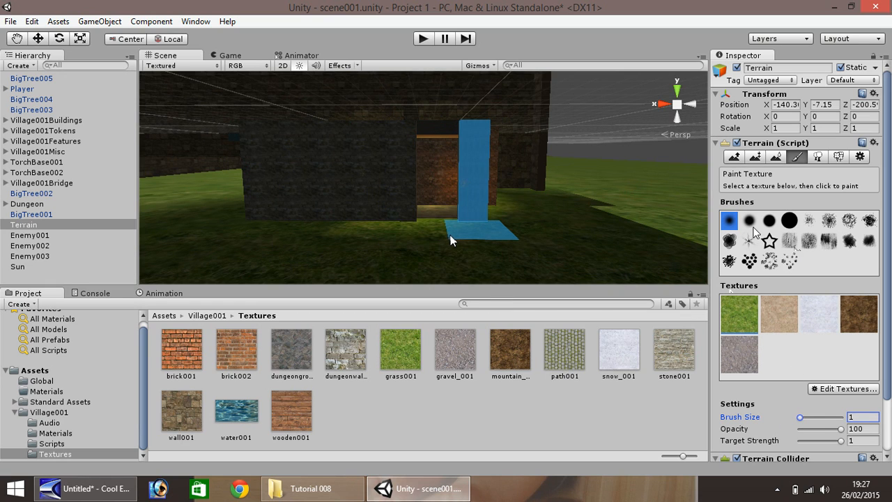
{"action": "left_click", "coordinate": [732, 356]}
{"action": "left_click", "coordinate": [445, 257]}
{"action": "left_click", "coordinate": [439, 253]}
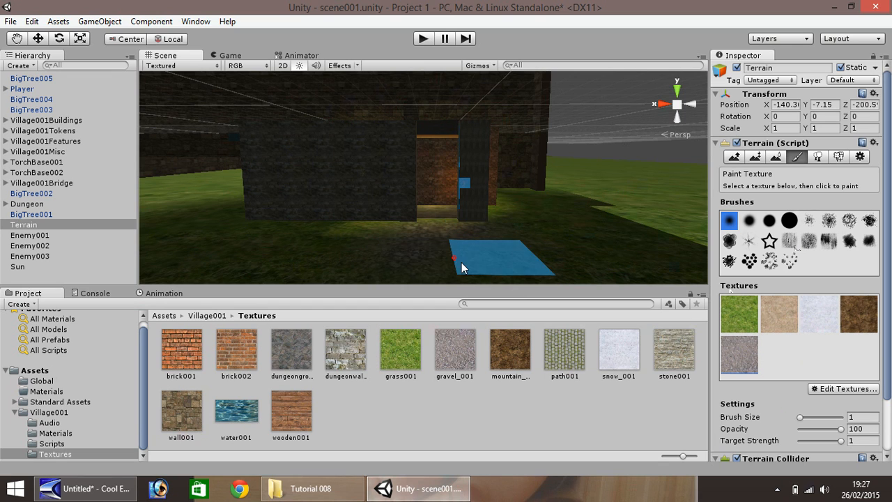
Paint a gravel path running from the dungeon entrance out across the grass.
{"action": "scroll", "coordinate": [412, 265], "scroll_direction": "down", "scroll_amount": 1}
{"action": "scroll", "coordinate": [412, 265], "scroll_direction": "down", "scroll_amount": 3}
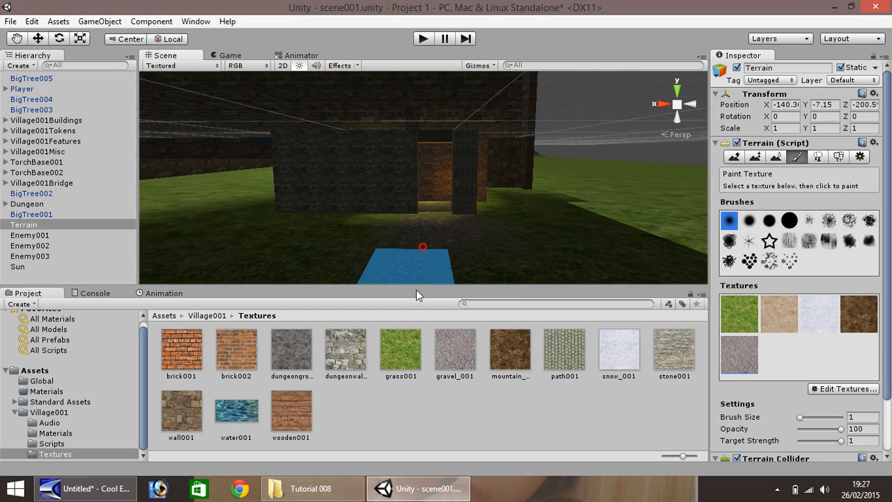
{"action": "scroll", "coordinate": [409, 272], "scroll_direction": "down", "scroll_amount": 1}
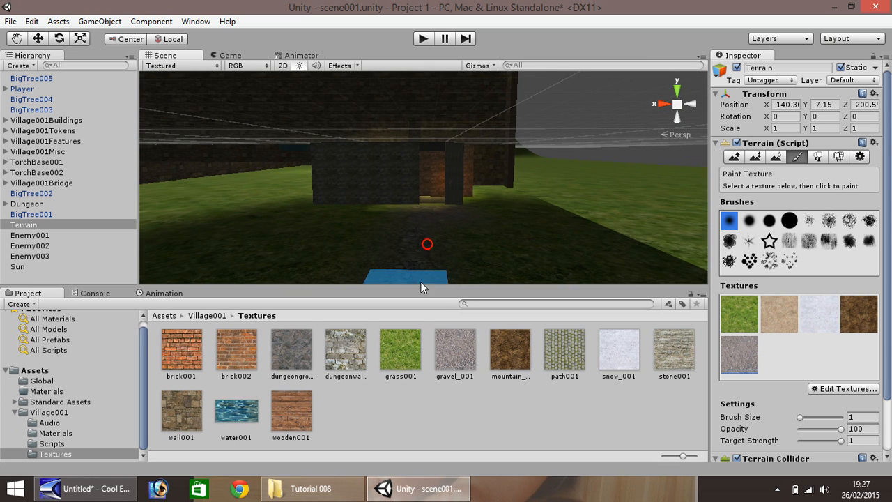
{"action": "scroll", "coordinate": [438, 278], "scroll_direction": "down", "scroll_amount": 1}
{"action": "scroll", "coordinate": [426, 264], "scroll_direction": "down", "scroll_amount": 3}
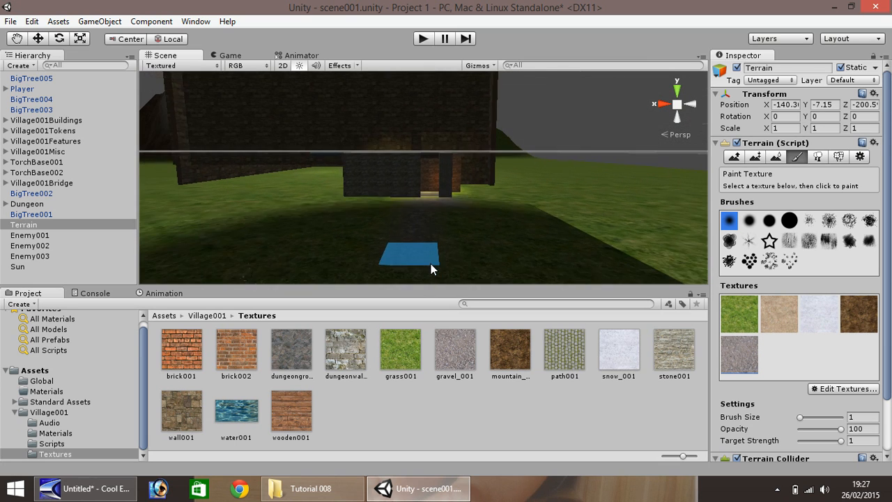
{"action": "mouse_move", "coordinate": [427, 228]}
{"action": "left_mouse_down"}
{"action": "mouse_move", "coordinate": [523, 259]}
{"action": "mouse_move", "coordinate": [553, 278]}
{"action": "left_mouse_up"}
{"action": "scroll", "coordinate": [455, 234], "scroll_direction": "down", "scroll_amount": 1}
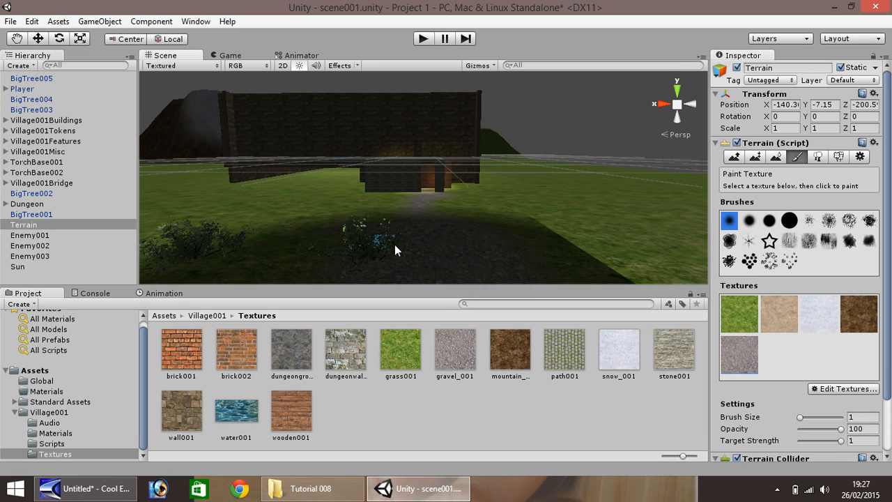
{"action": "scroll", "coordinate": [410, 272], "scroll_direction": "down", "scroll_amount": 2}
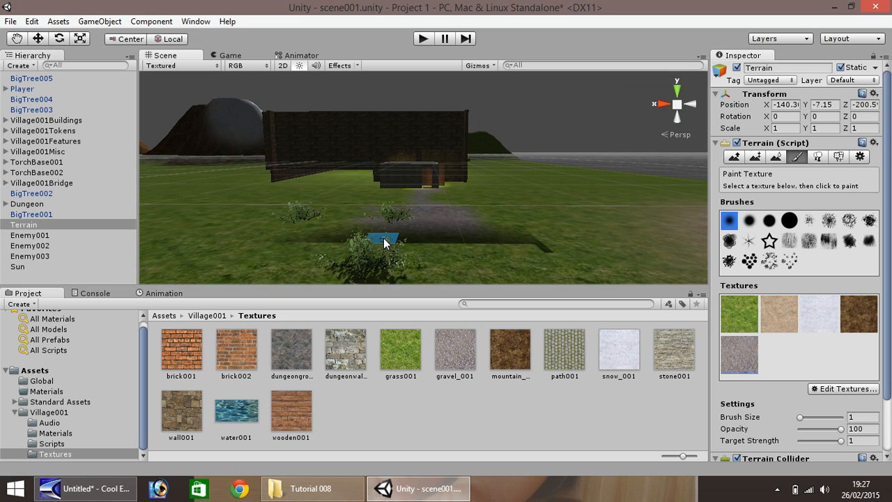
{"action": "mouse_move", "coordinate": [468, 262]}
{"action": "left_mouse_down"}
{"action": "mouse_move", "coordinate": [408, 249]}
{"action": "mouse_move", "coordinate": [210, 258]}
{"action": "mouse_move", "coordinate": [365, 240]}
{"action": "left_mouse_up"}
{"action": "scroll", "coordinate": [365, 240], "scroll_direction": "down", "scroll_amount": 3}
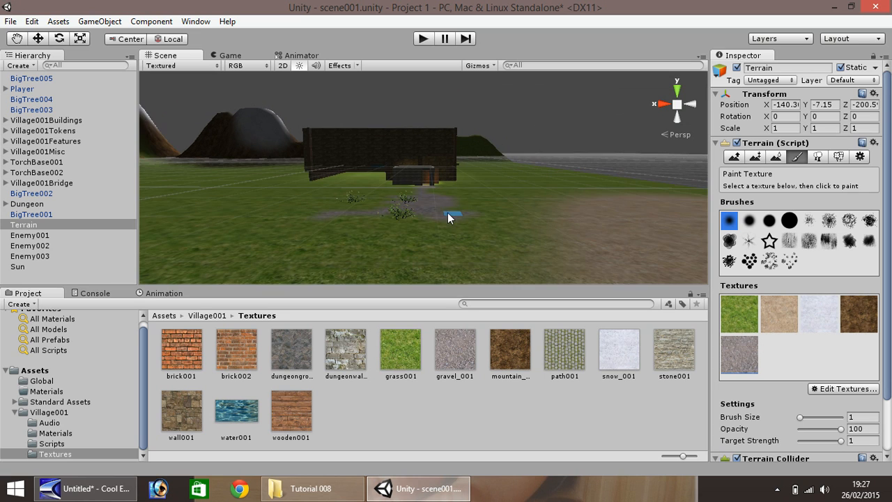
{"action": "mouse_move", "coordinate": [447, 213]}
{"action": "left_mouse_down"}
{"action": "mouse_move", "coordinate": [482, 248]}
{"action": "mouse_move", "coordinate": [589, 269]}
{"action": "left_mouse_up"}
{"action": "scroll", "coordinate": [606, 269], "scroll_direction": "down", "scroll_amount": 4}
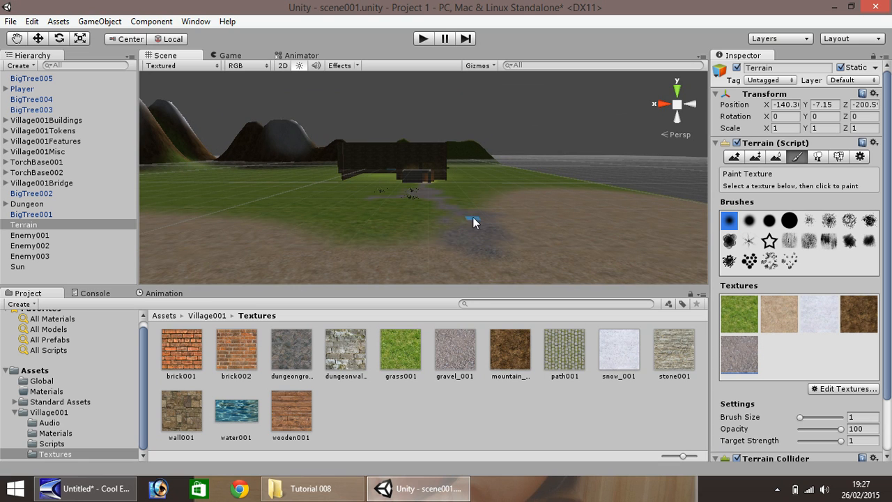
{"action": "scroll", "coordinate": [341, 221], "scroll_direction": "up", "scroll_amount": 3}
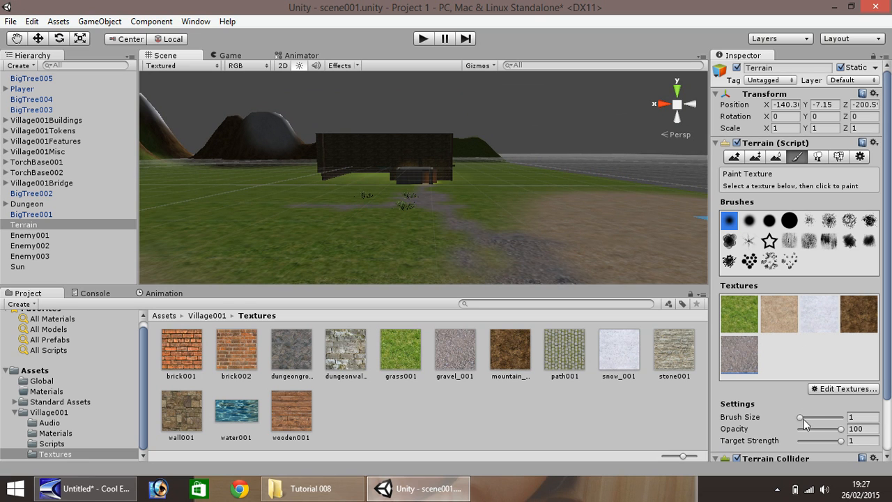
Set the brush size to 4 and paint a wider gravel branch of the path toward the left.
{"action": "left_click_drag", "start_coordinate": [800, 417], "coordinate": [803, 419]}
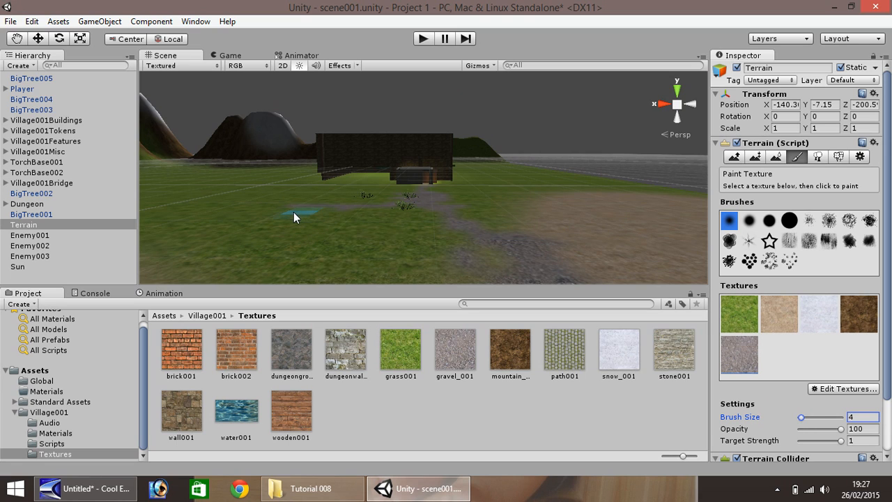
{"action": "left_click_drag", "start_coordinate": [293, 211], "coordinate": [234, 203]}
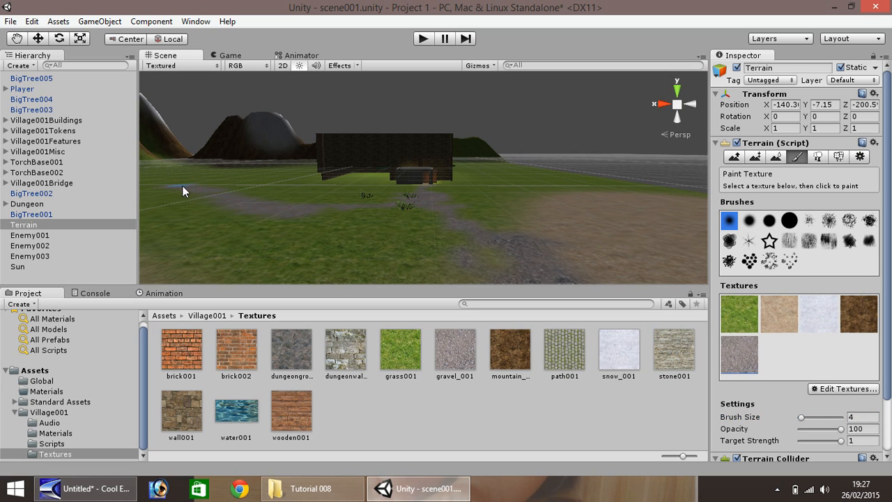
{"action": "mouse_move", "coordinate": [182, 186]}
{"action": "left_mouse_down"}
{"action": "mouse_move", "coordinate": [233, 207]}
{"action": "mouse_move", "coordinate": [221, 199]}
{"action": "left_mouse_up"}
{"action": "scroll", "coordinate": [316, 182], "scroll_direction": "down", "scroll_amount": 2}
Frame the whole terrain and then the dungeon to inspect how the path, mountains and dungeon fit together.
{"action": "left_click", "coordinate": [35, 226]}
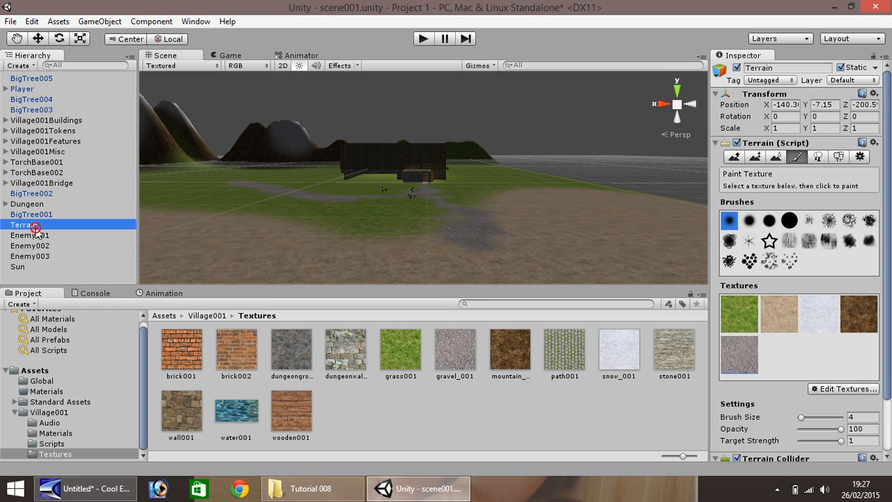
{"action": "double_click", "coordinate": [35, 227]}
{"action": "scroll", "coordinate": [456, 198], "scroll_direction": "up", "scroll_amount": 3}
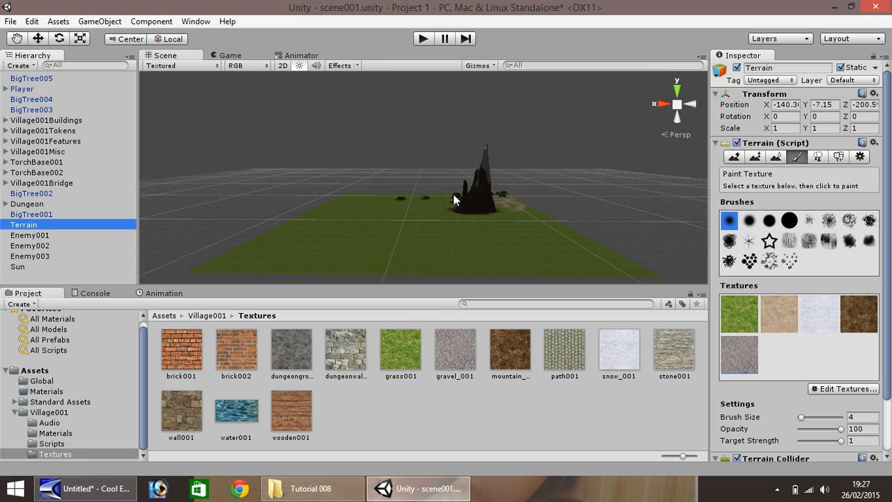
{"action": "scroll", "coordinate": [453, 199], "scroll_direction": "up", "scroll_amount": 3}
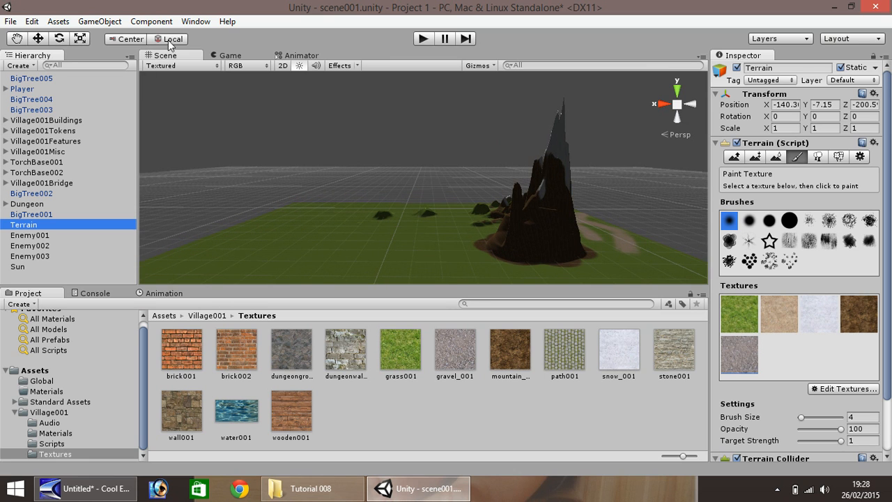
{"action": "left_click", "coordinate": [17, 39]}
{"action": "mouse_move", "coordinate": [364, 183]}
{"action": "left_mouse_down"}
{"action": "mouse_move", "coordinate": [283, 188]}
{"action": "mouse_move", "coordinate": [394, 209]}
{"action": "mouse_move", "coordinate": [299, 229]}
{"action": "mouse_move", "coordinate": [313, 213]}
{"action": "mouse_move", "coordinate": [322, 215]}
{"action": "mouse_move", "coordinate": [335, 249]}
{"action": "mouse_move", "coordinate": [337, 240]}
{"action": "mouse_move", "coordinate": [314, 255]}
{"action": "mouse_move", "coordinate": [335, 213]}
{"action": "mouse_move", "coordinate": [328, 231]}
{"action": "mouse_move", "coordinate": [313, 237]}
{"action": "left_mouse_up"}
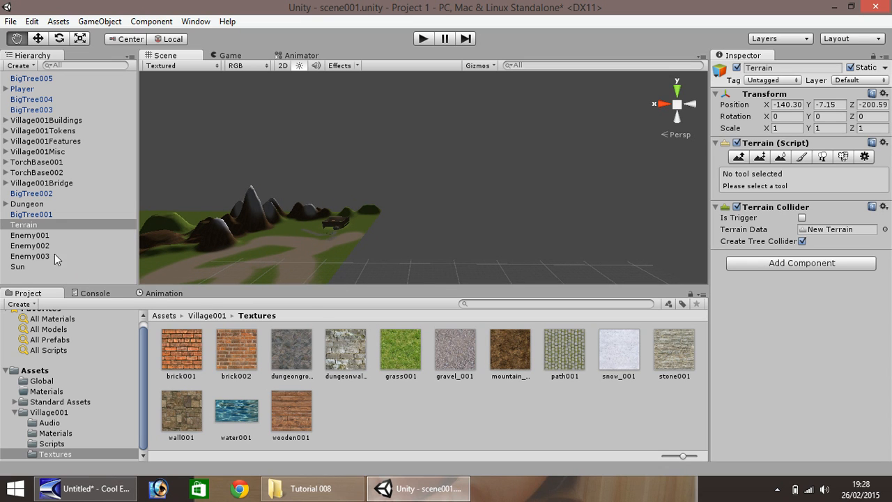
{"action": "left_click", "coordinate": [28, 217]}
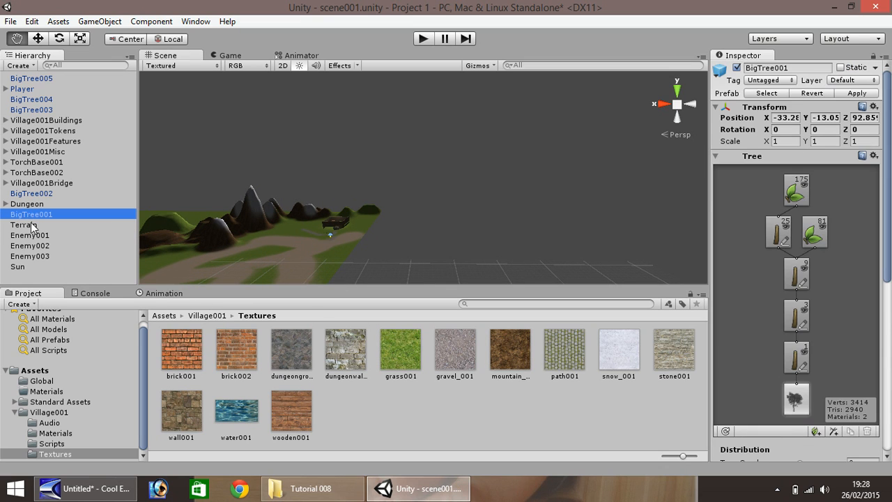
{"action": "double_click", "coordinate": [29, 223]}
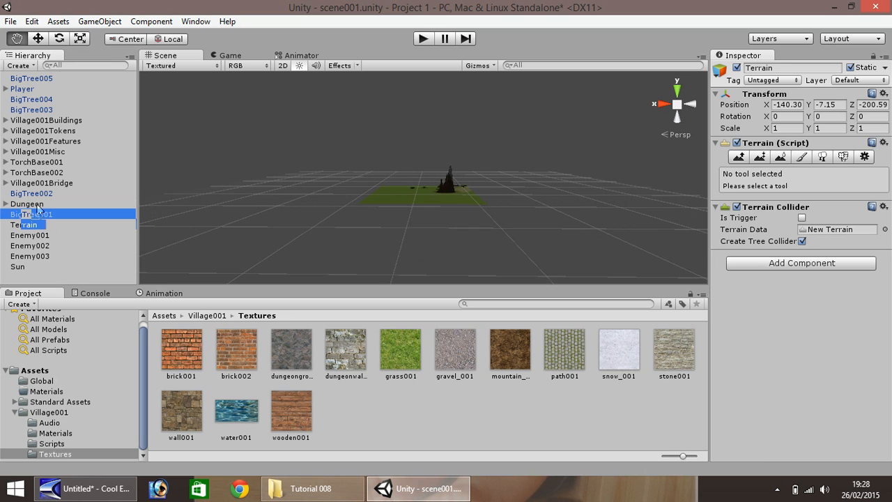
{"action": "double_click", "coordinate": [27, 203]}
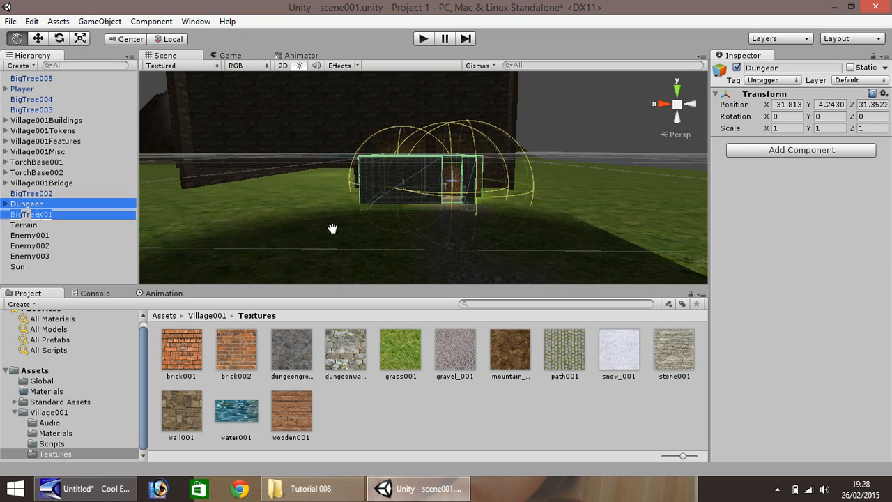
{"action": "left_click", "coordinate": [37, 39]}
{"action": "right_click_drag", "start_coordinate": [523, 179], "coordinate": [488, 186]}
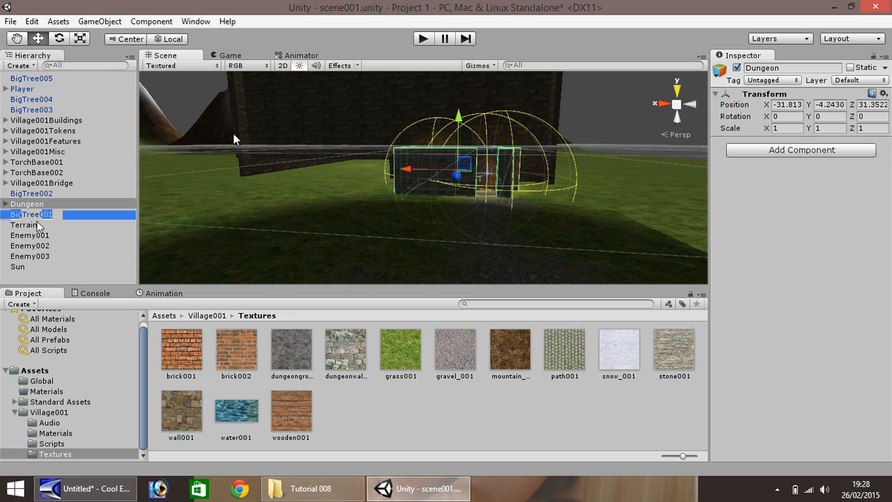
Select the terrain, choose Raise/Lower Terrain with the soft round brush at size 10, and raise a mound near the dungeon.
{"action": "left_click", "coordinate": [38, 225]}
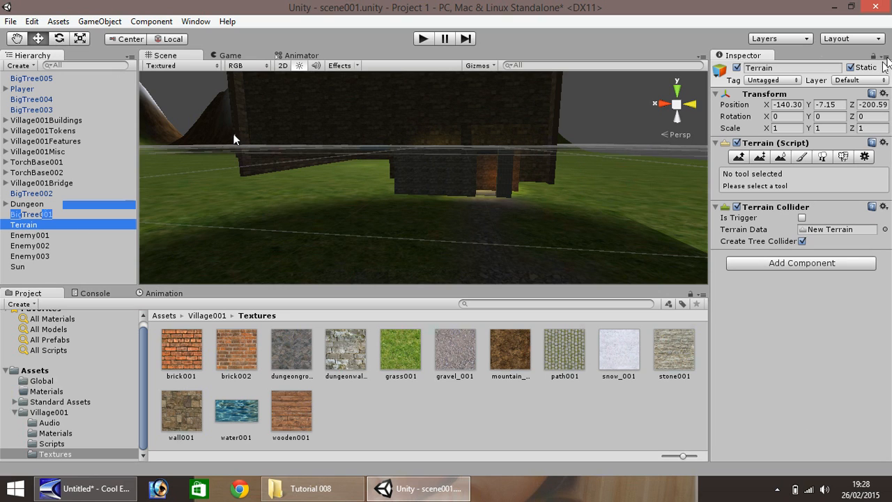
{"action": "left_click", "coordinate": [739, 157]}
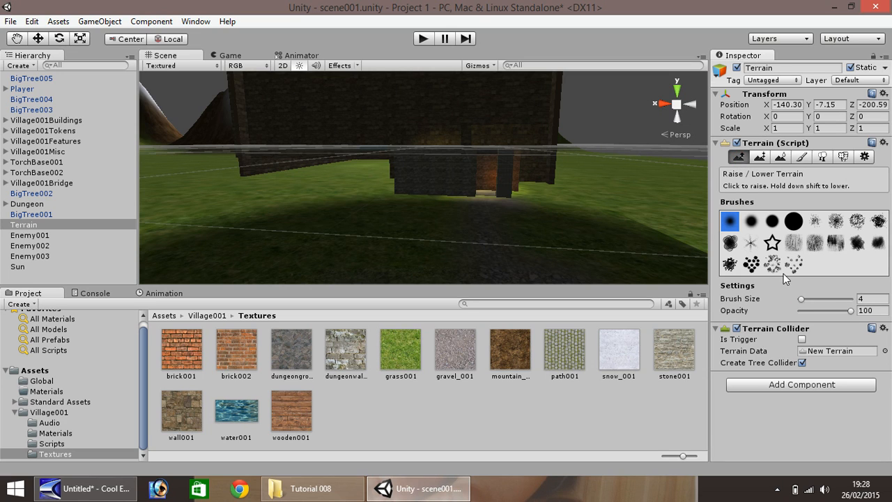
{"action": "left_click", "coordinate": [751, 222]}
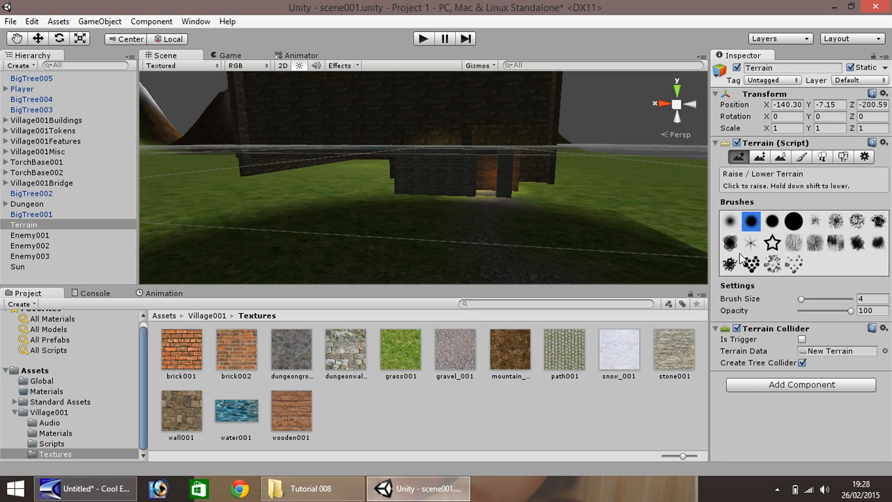
{"action": "left_click", "coordinate": [731, 223]}
{"action": "left_click_drag", "start_coordinate": [803, 299], "coordinate": [804, 303]}
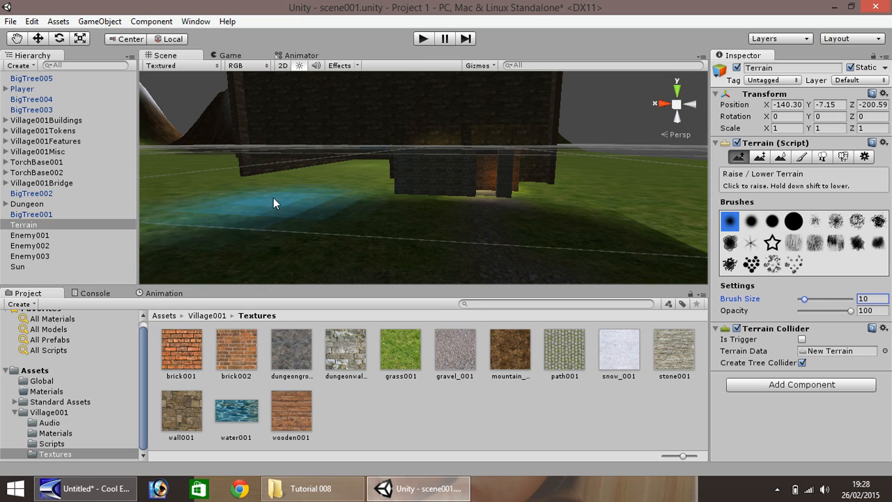
{"action": "left_click_drag", "start_coordinate": [249, 193], "coordinate": [246, 200]}
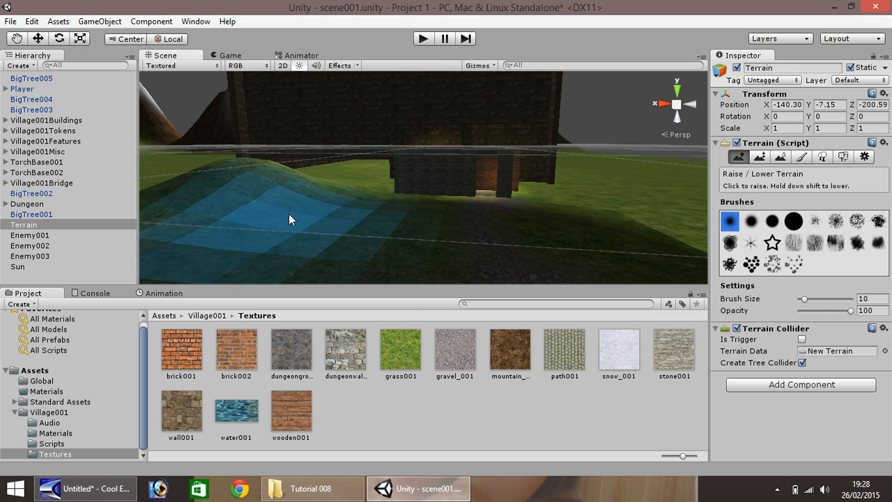
Raise several more small hills across the grass in front of and beside the dungeon.
{"action": "left_click", "coordinate": [17, 39]}
{"action": "left_click_drag", "start_coordinate": [230, 151], "coordinate": [304, 102]}
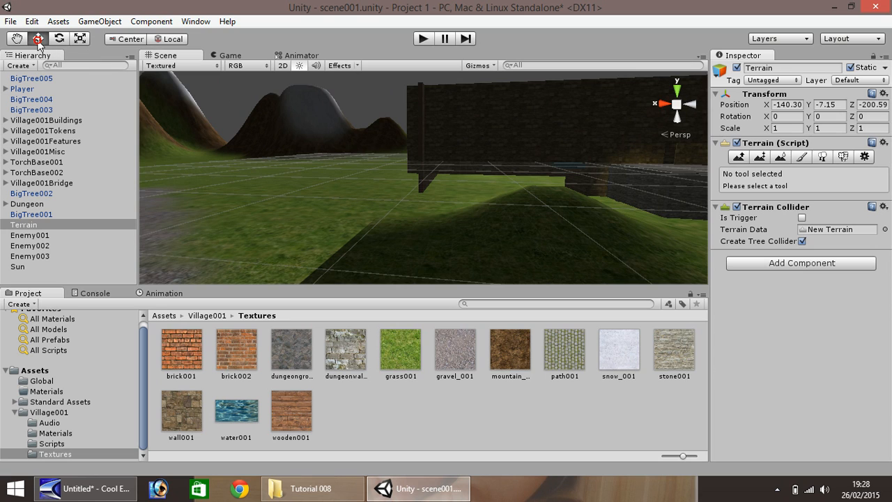
{"action": "left_click", "coordinate": [799, 158]}
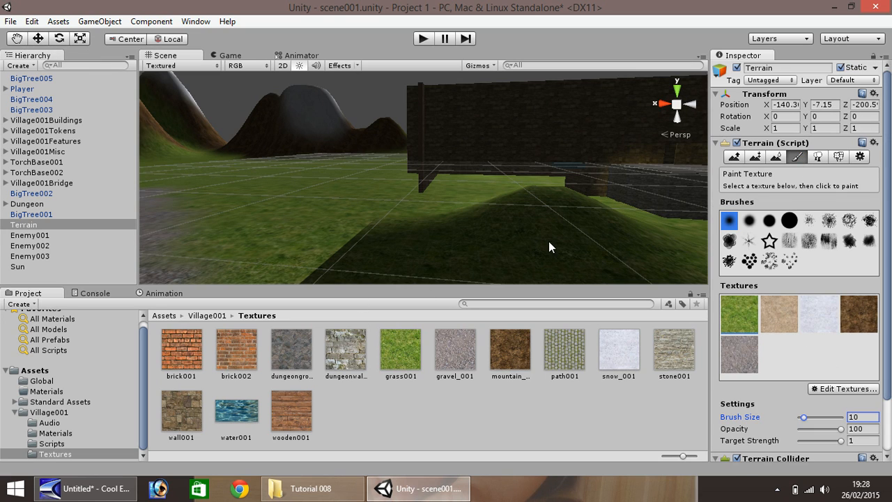
{"action": "left_click", "coordinate": [733, 159]}
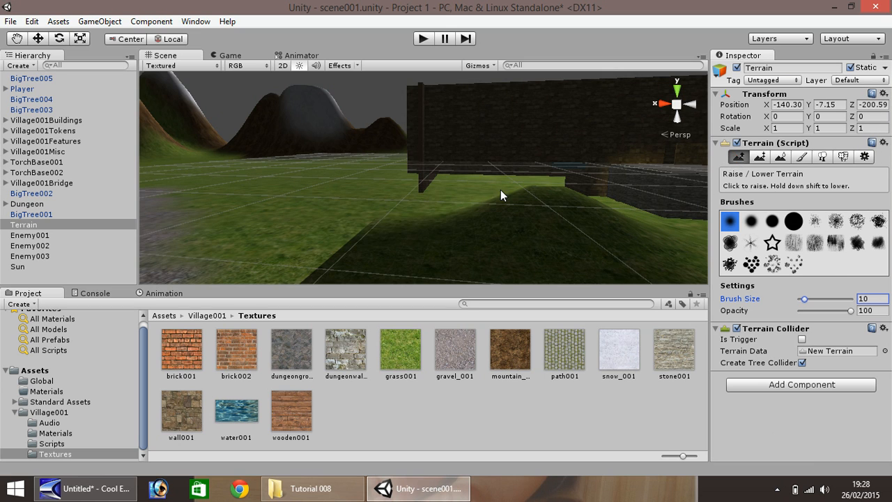
{"action": "left_click", "coordinate": [322, 220]}
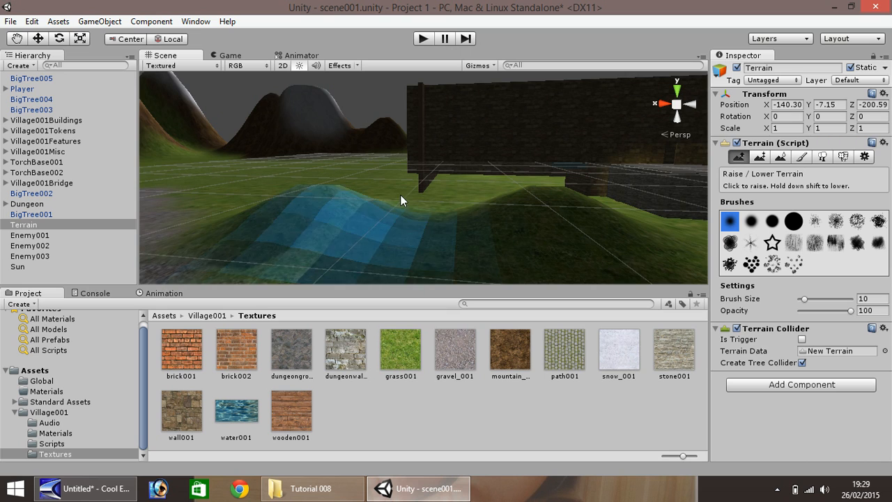
{"action": "scroll", "coordinate": [401, 195], "scroll_direction": "down", "scroll_amount": 5}
{"action": "mouse_move", "coordinate": [453, 262]}
{"action": "left_mouse_down"}
{"action": "mouse_move", "coordinate": [354, 265]}
{"action": "mouse_move", "coordinate": [332, 248]}
{"action": "mouse_move", "coordinate": [364, 260]}
{"action": "mouse_move", "coordinate": [300, 239]}
{"action": "mouse_move", "coordinate": [332, 225]}
{"action": "mouse_move", "coordinate": [290, 196]}
{"action": "mouse_move", "coordinate": [245, 208]}
{"action": "mouse_move", "coordinate": [224, 234]}
{"action": "mouse_move", "coordinate": [255, 239]}
{"action": "left_mouse_up"}
{"action": "left_click", "coordinate": [389, 250]}
{"action": "left_click", "coordinate": [315, 224]}
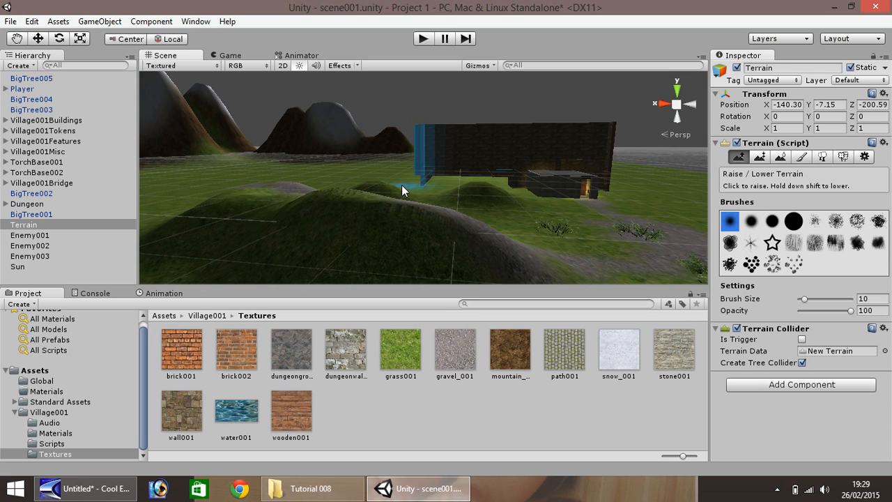
{"action": "left_click", "coordinate": [427, 199]}
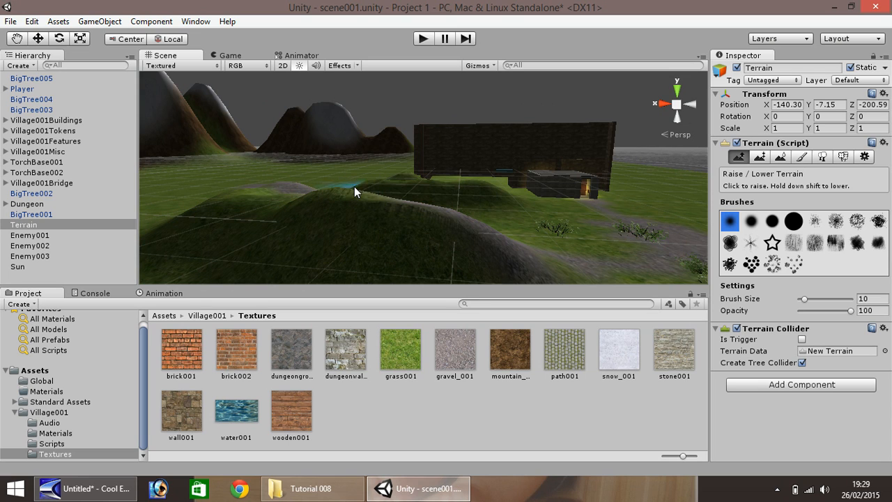
Switch to Paint Texture, pick the brown mountain texture at size 10, and paint dirt patches across the grass.
{"action": "left_click", "coordinate": [16, 39]}
{"action": "left_click_drag", "start_coordinate": [474, 196], "coordinate": [241, 221]}
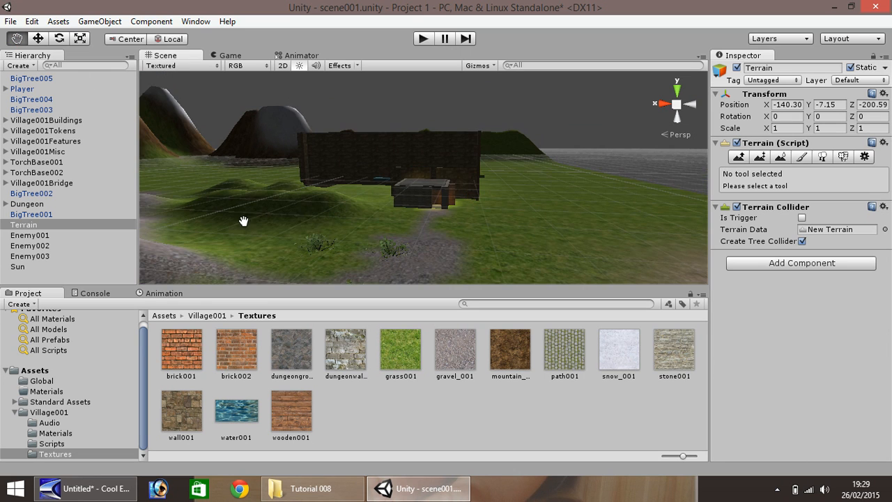
{"action": "right_click_drag", "start_coordinate": [295, 226], "coordinate": [237, 238]}
{"action": "right_click_drag", "start_coordinate": [353, 232], "coordinate": [233, 234]}
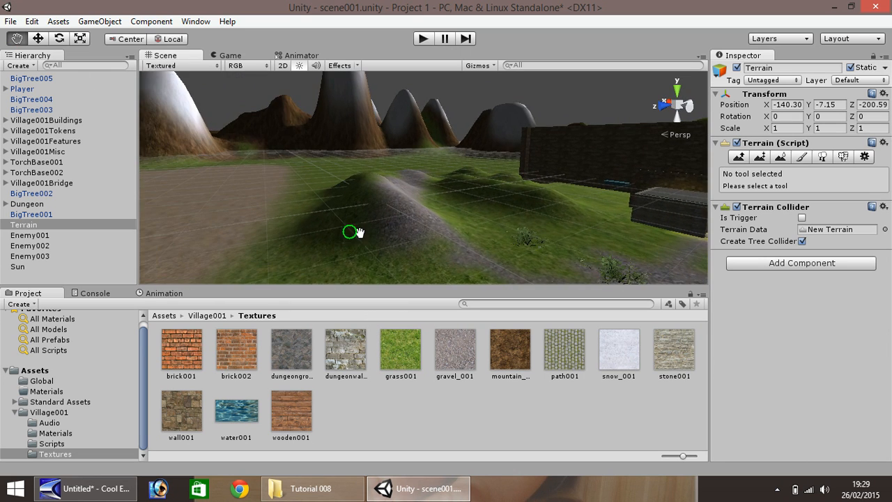
{"action": "left_click_drag", "start_coordinate": [382, 236], "coordinate": [253, 227]}
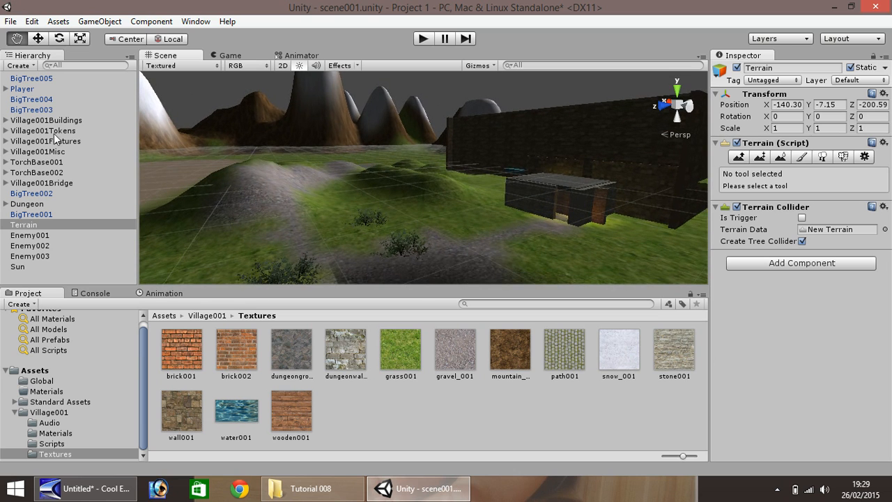
{"action": "left_click", "coordinate": [802, 156]}
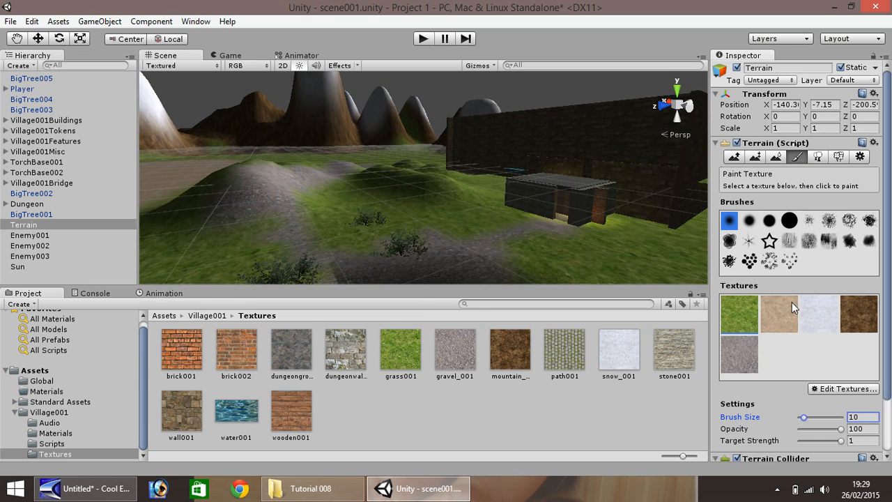
{"action": "left_click", "coordinate": [736, 356]}
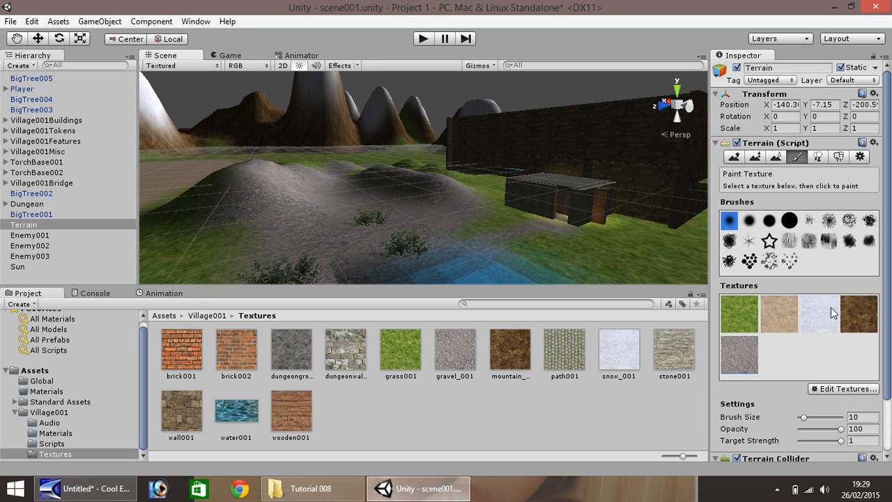
{"action": "left_click", "coordinate": [856, 314]}
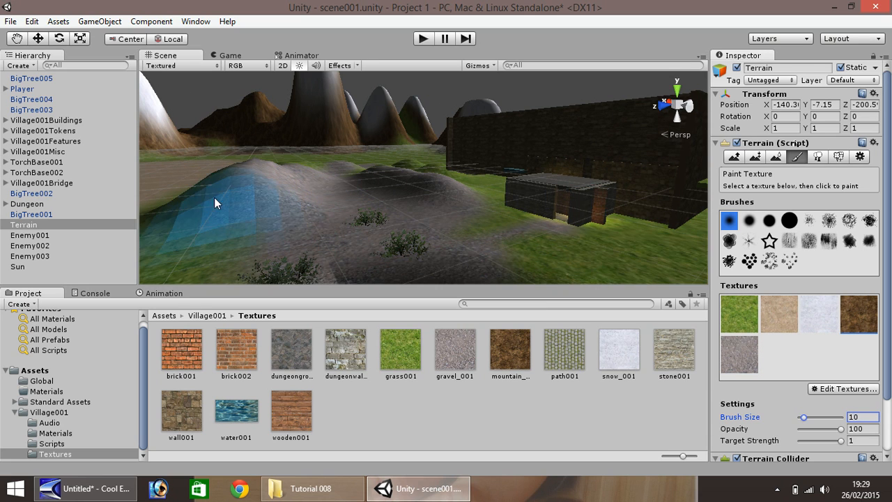
{"action": "scroll", "coordinate": [210, 197], "scroll_direction": "down", "scroll_amount": 4}
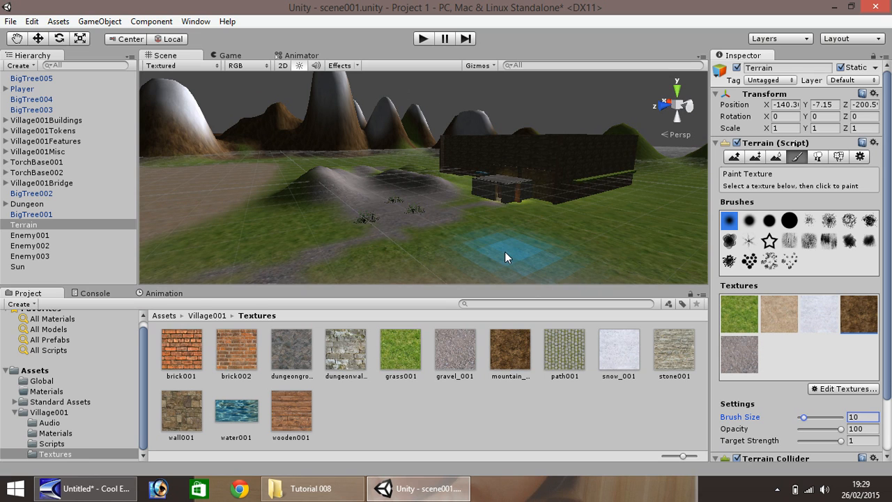
{"action": "left_click", "coordinate": [504, 252]}
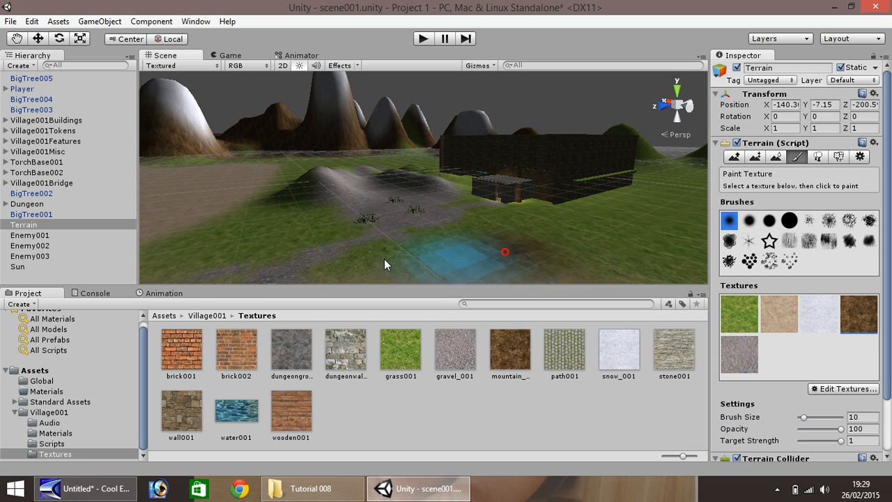
{"action": "left_click", "coordinate": [203, 219]}
{"action": "left_click", "coordinate": [179, 246]}
{"action": "left_click", "coordinate": [277, 237]}
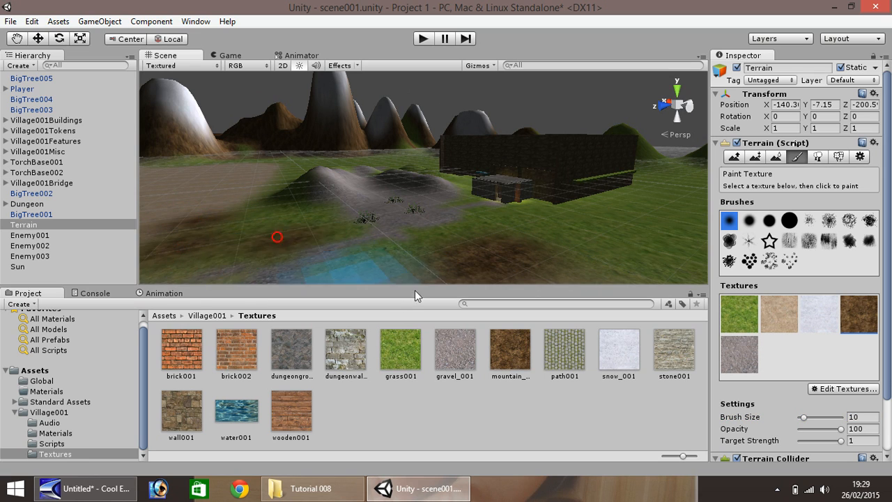
{"action": "left_click", "coordinate": [584, 233]}
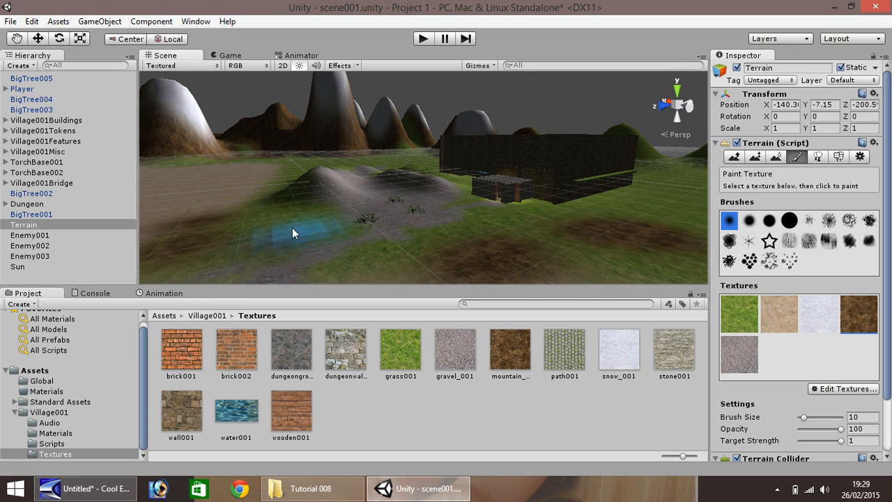
{"action": "scroll", "coordinate": [292, 228], "scroll_direction": "down", "scroll_amount": 2}
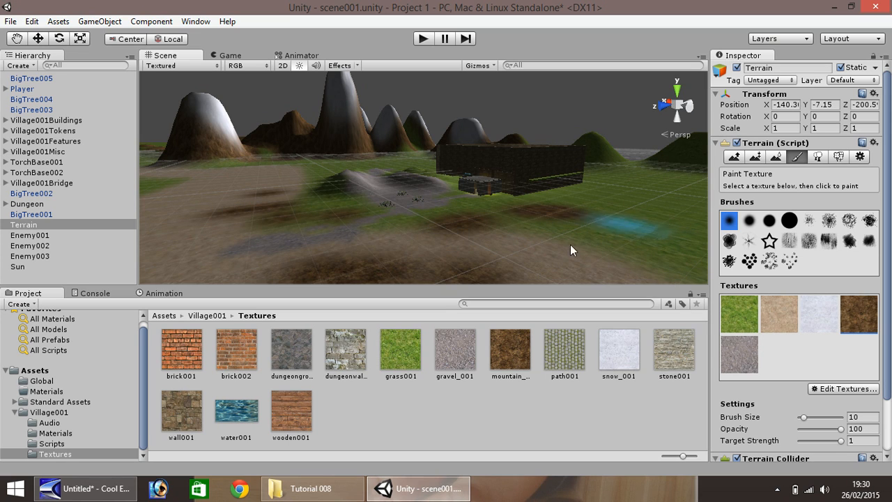
{"action": "left_click", "coordinate": [268, 177]}
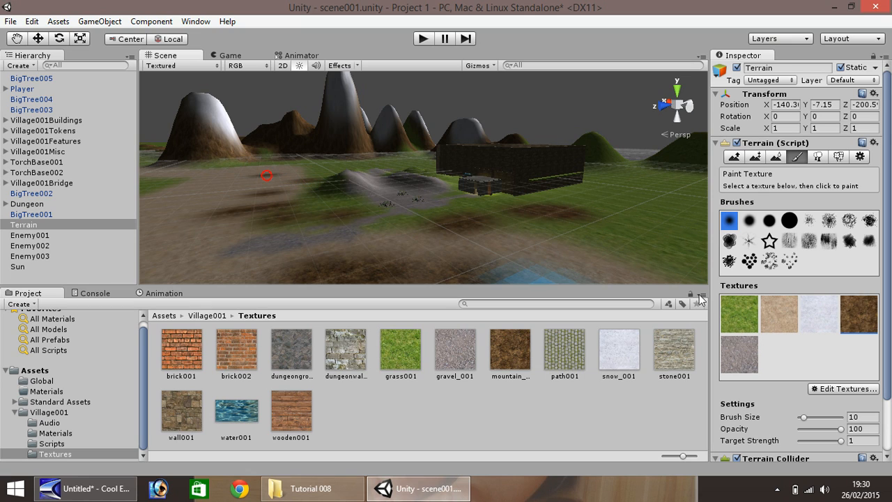
Pick the grass texture and paint grass back over some of the brown patches.
{"action": "left_click", "coordinate": [725, 315]}
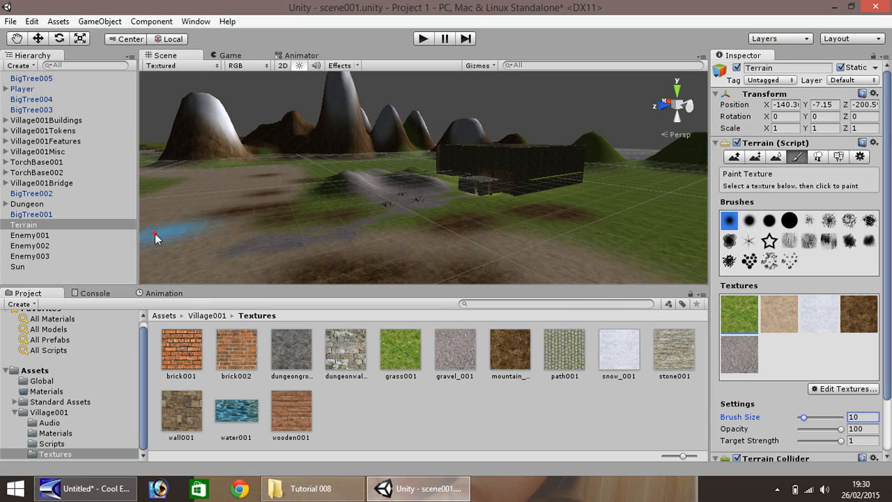
{"action": "left_click", "coordinate": [156, 208]}
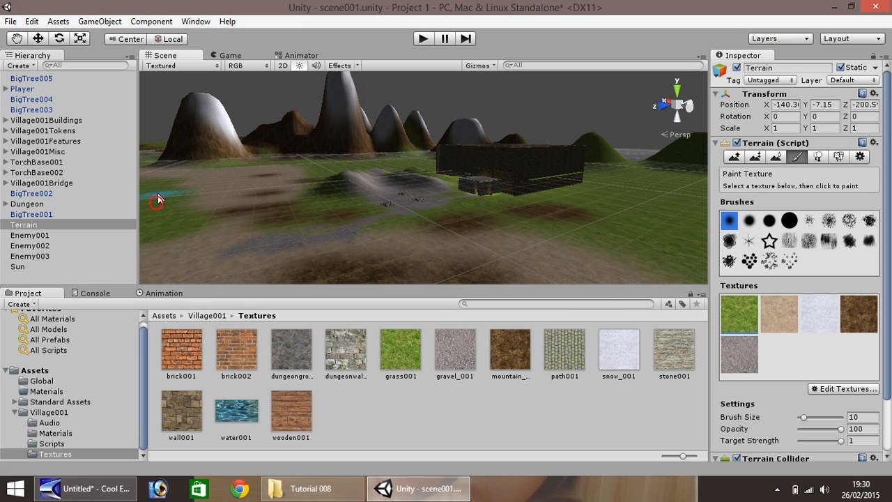
{"action": "scroll", "coordinate": [544, 248], "scroll_direction": "down", "scroll_amount": 3}
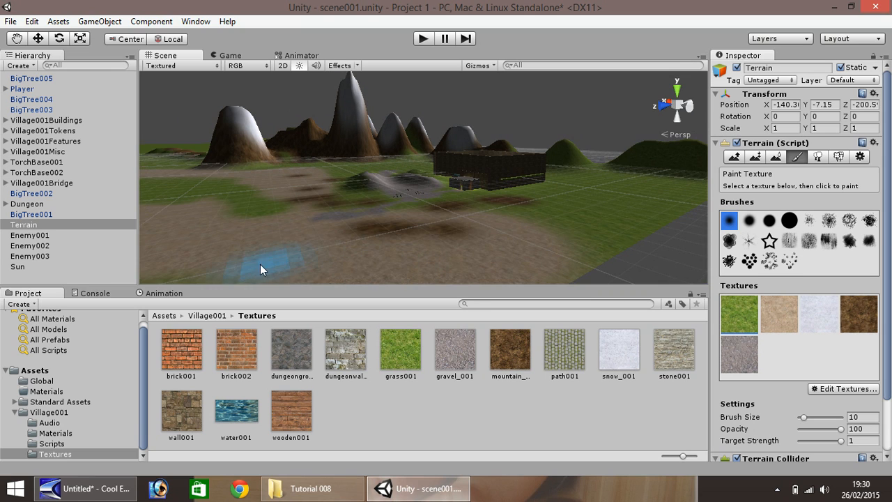
{"action": "left_click_drag", "start_coordinate": [259, 264], "coordinate": [213, 258]}
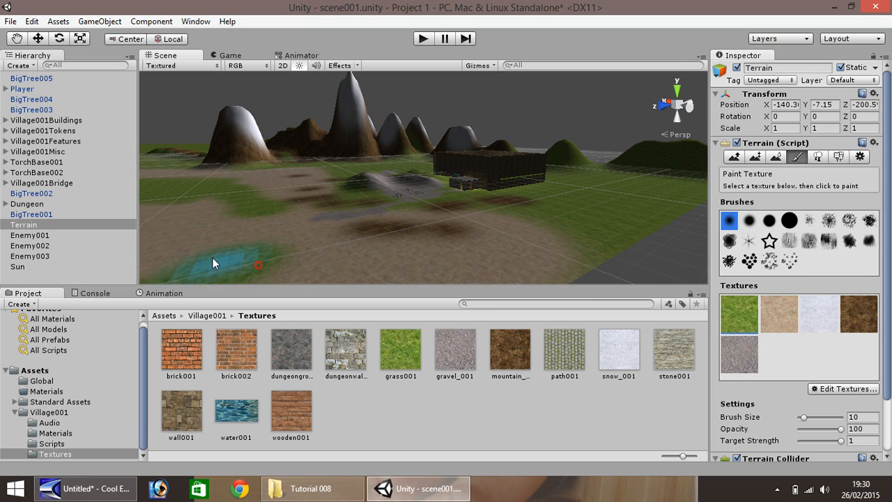
{"action": "left_click", "coordinate": [549, 245]}
{"action": "left_click_drag", "start_coordinate": [548, 247], "coordinate": [543, 260]}
{"action": "scroll", "coordinate": [446, 209], "scroll_direction": "up", "scroll_amount": 6}
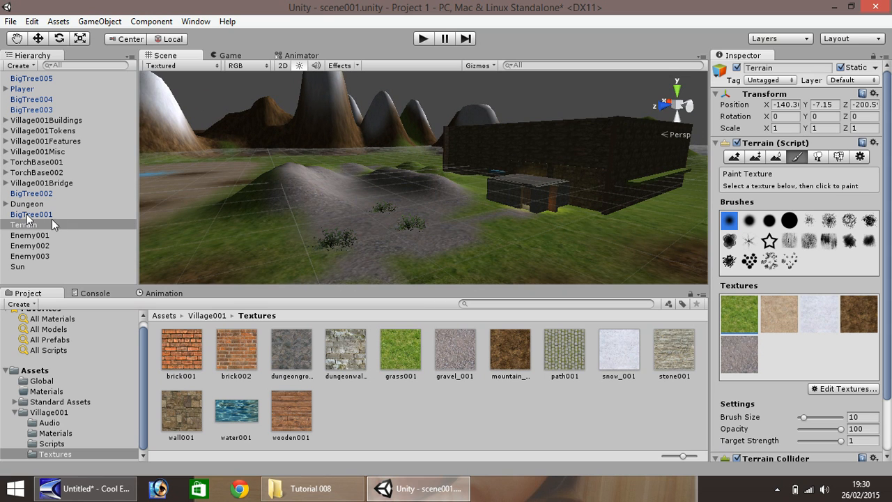
Duplicate BigTree001 and move the copy onto the grass beside the path on the left.
{"action": "left_click", "coordinate": [42, 214]}
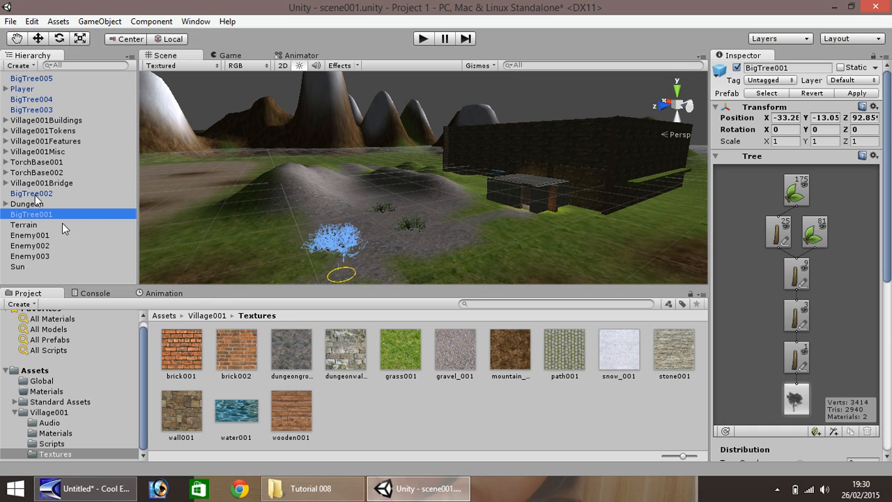
{"action": "key", "text": "ctrl+d"}
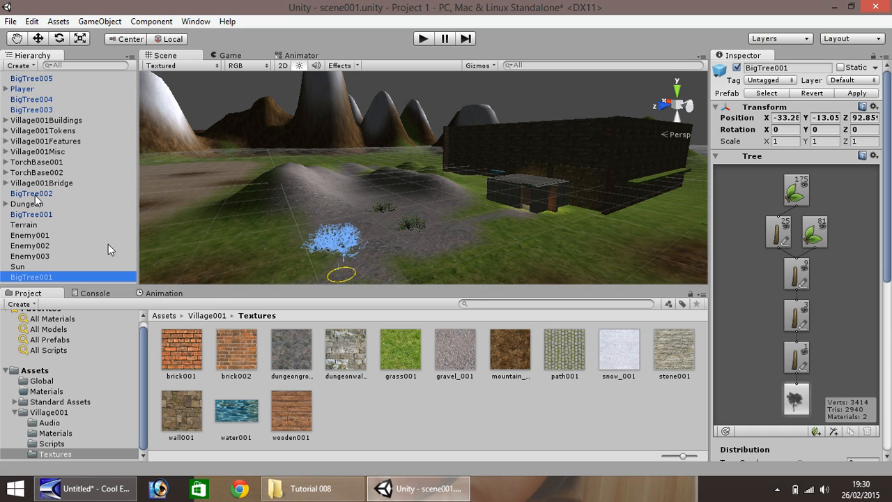
{"action": "left_click", "coordinate": [38, 39]}
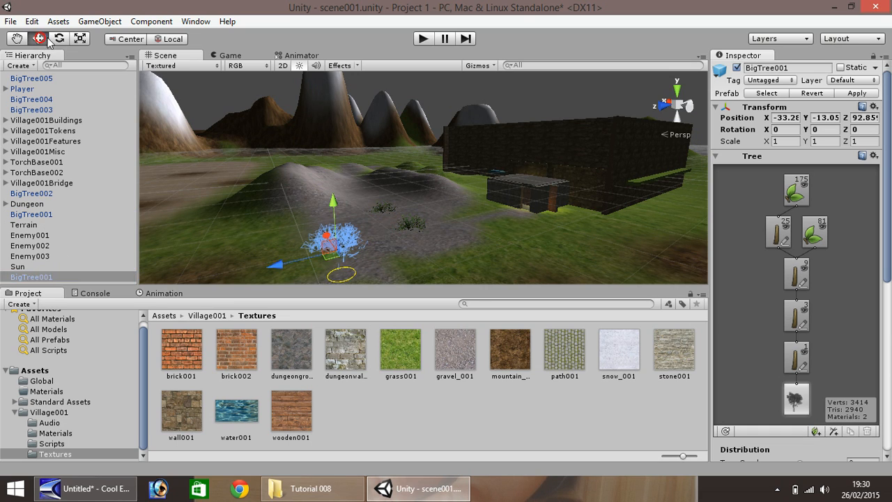
{"action": "left_click_drag", "start_coordinate": [332, 214], "coordinate": [330, 165]}
{"action": "left_click_drag", "start_coordinate": [294, 204], "coordinate": [218, 213]}
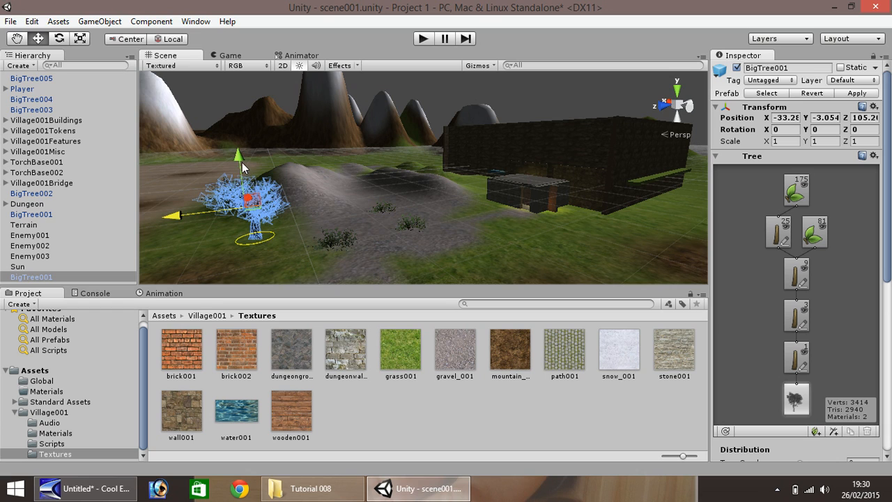
{"action": "left_click_drag", "start_coordinate": [242, 162], "coordinate": [245, 187]}
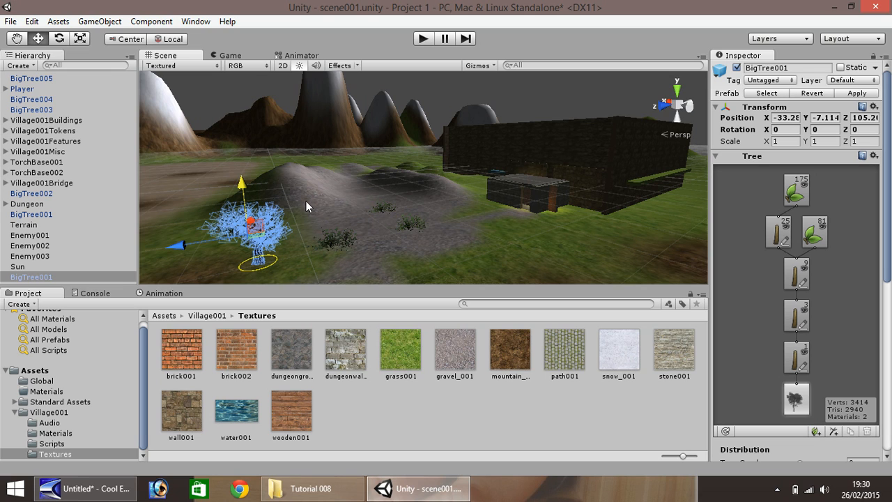
Duplicate the tree again and move the new copy further left near the hills.
{"action": "key", "text": "ctrl+d"}
{"action": "left_click_drag", "start_coordinate": [195, 243], "coordinate": [119, 240]}
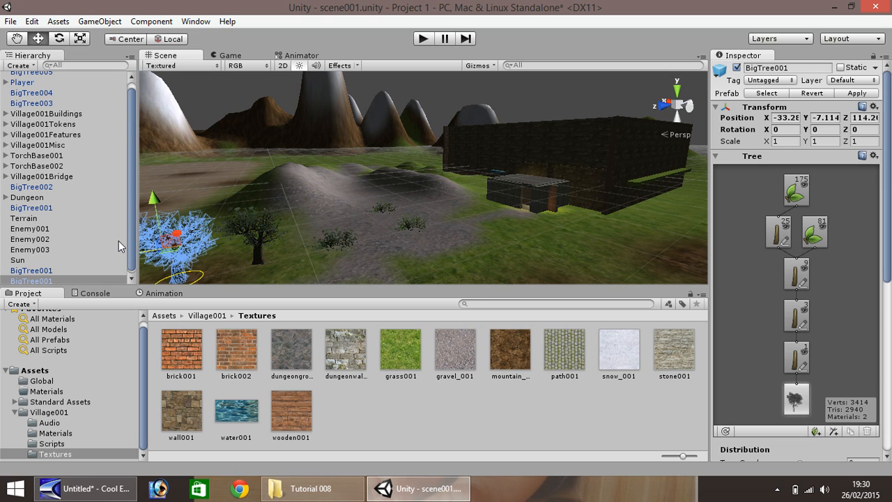
{"action": "left_click_drag", "start_coordinate": [180, 238], "coordinate": [208, 158]}
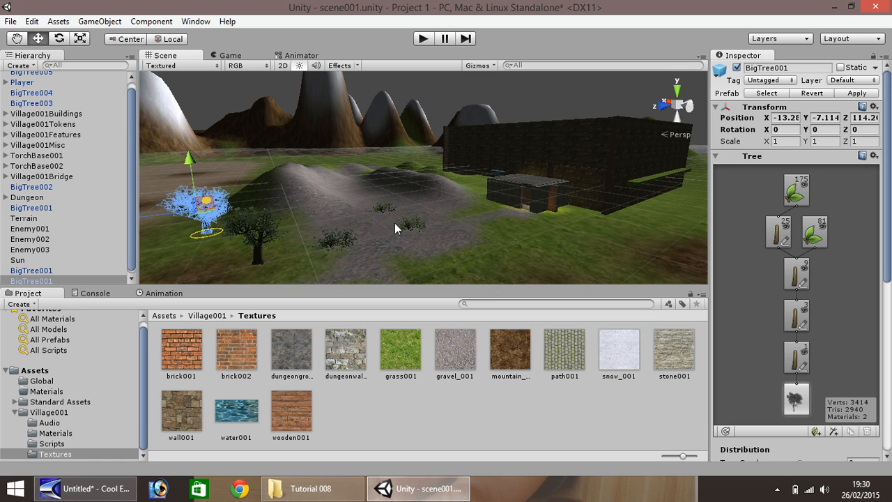
Duplicate the tree once more and move the new copy onto the grass beside the dungeon, right of the path.
{"action": "key", "text": "ctrl+d"}
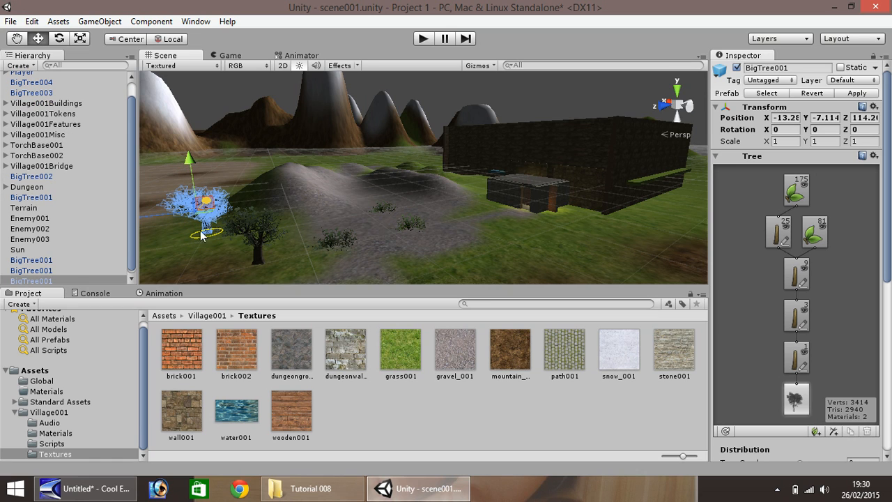
{"action": "left_click_drag", "start_coordinate": [165, 213], "coordinate": [435, 205]}
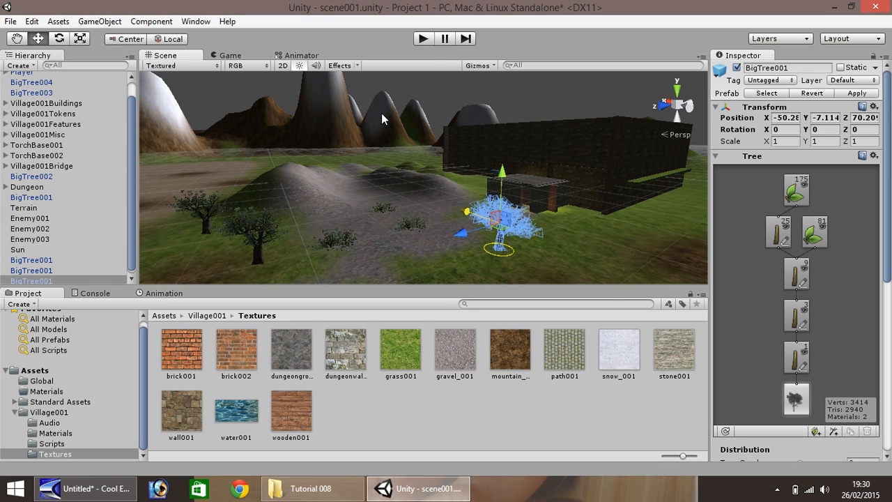
Enter Play mode and walk the player through the dungeon and out across the terrain to review the scene, then stop playing.
{"action": "left_click", "coordinate": [423, 39]}
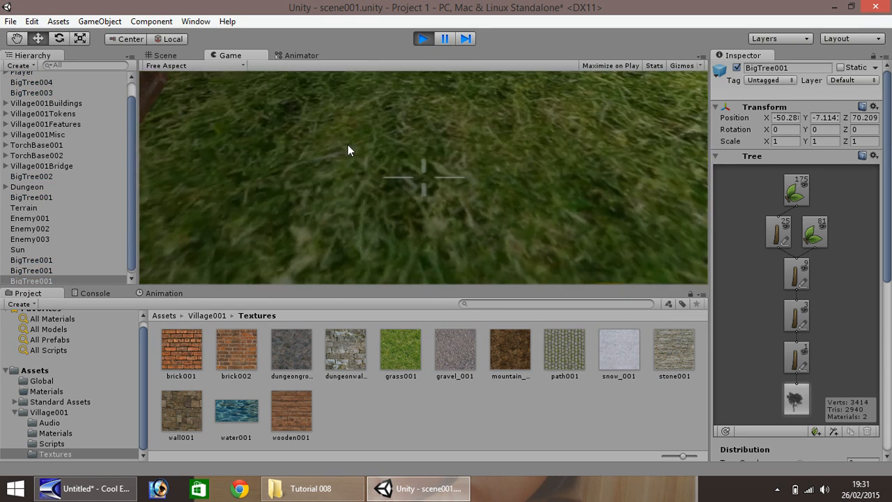
{"action": "key", "text": "w"}
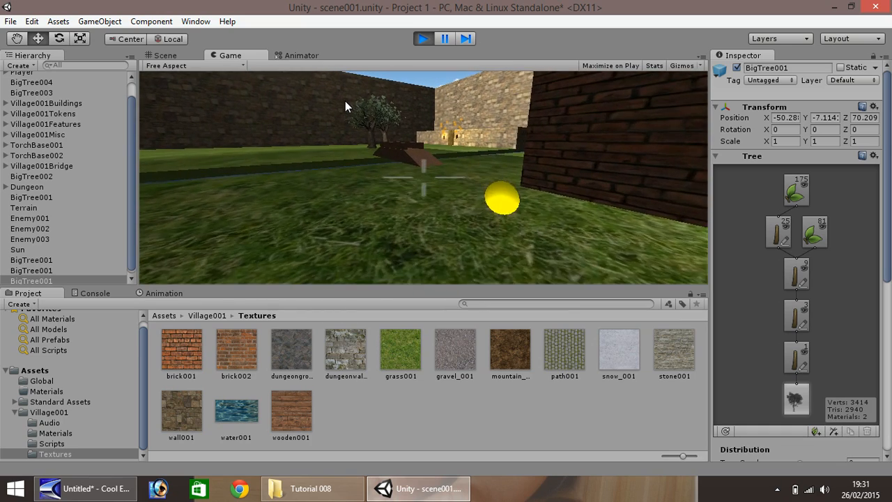
{"action": "key", "text": "w"}
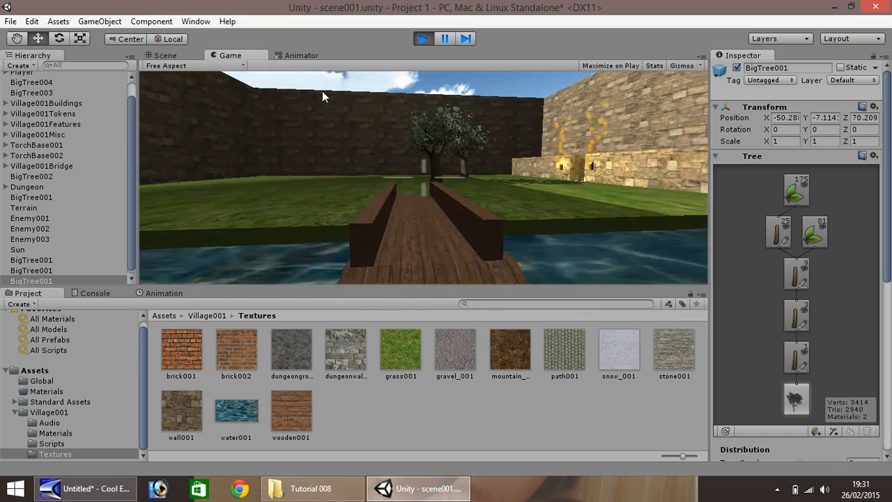
{"action": "key", "text": "w"}
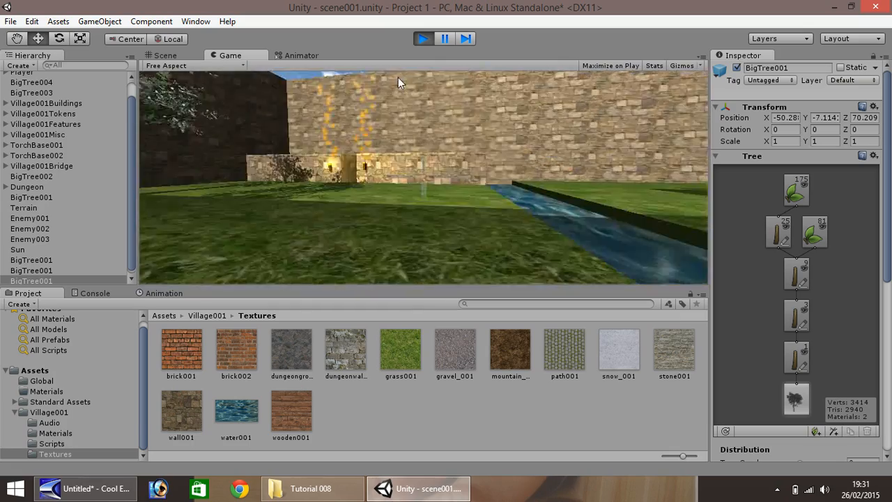
{"action": "key", "text": "w"}
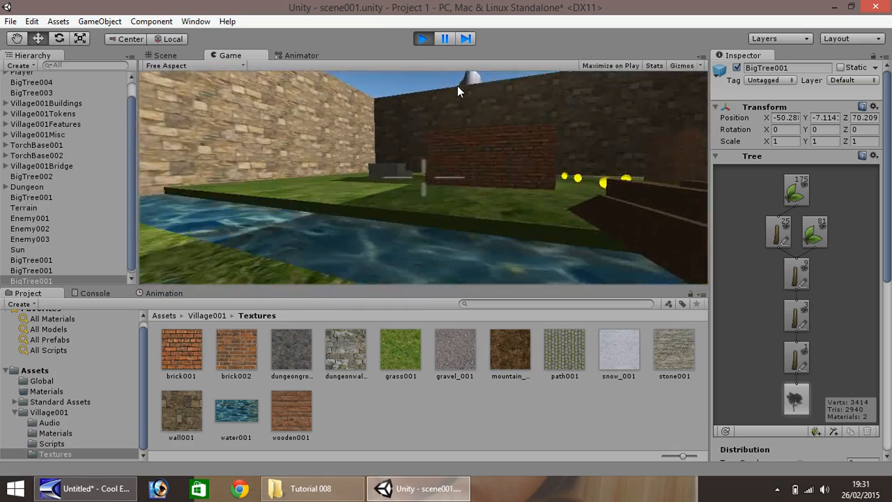
{"action": "key", "text": "w"}
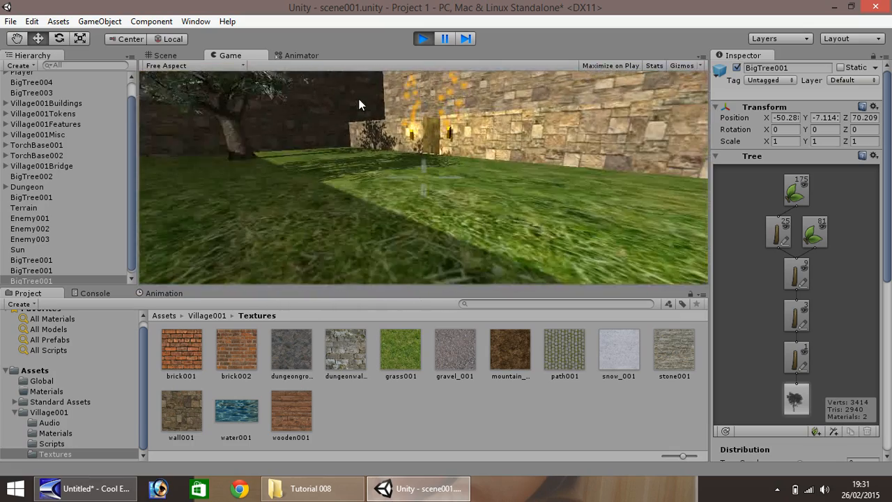
{"action": "key", "text": "w"}
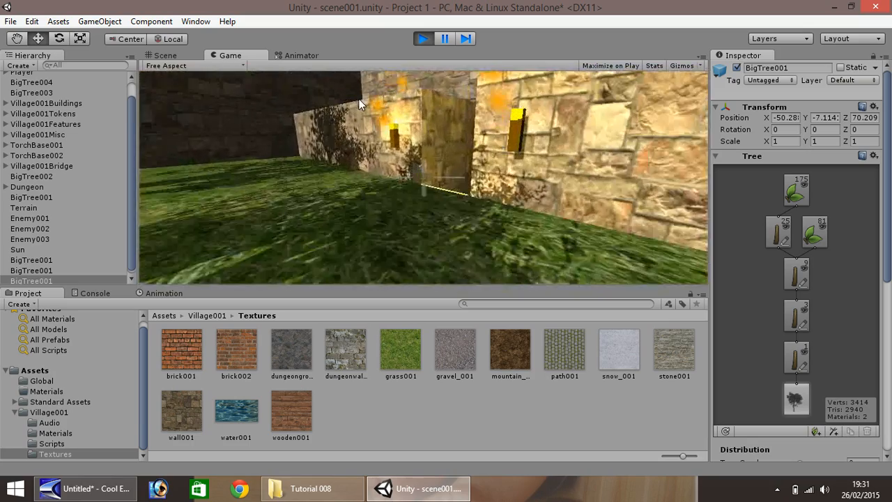
{"action": "key", "text": "w"}
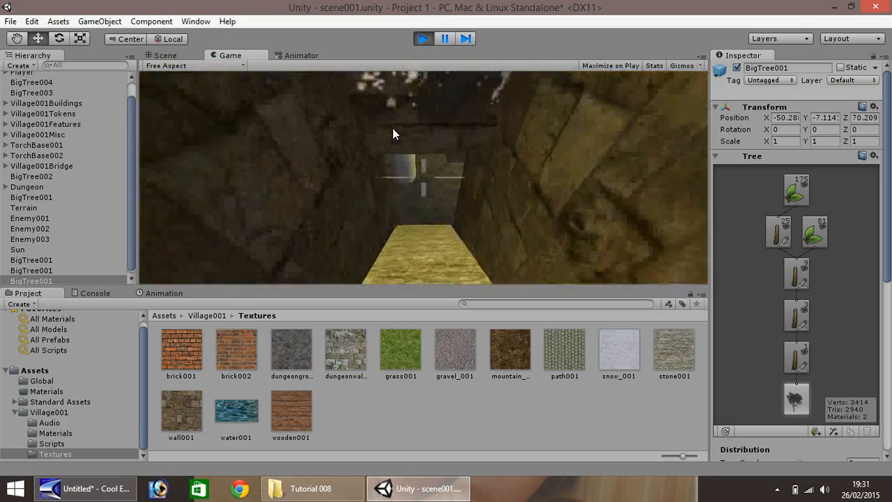
{"action": "key", "text": "w"}
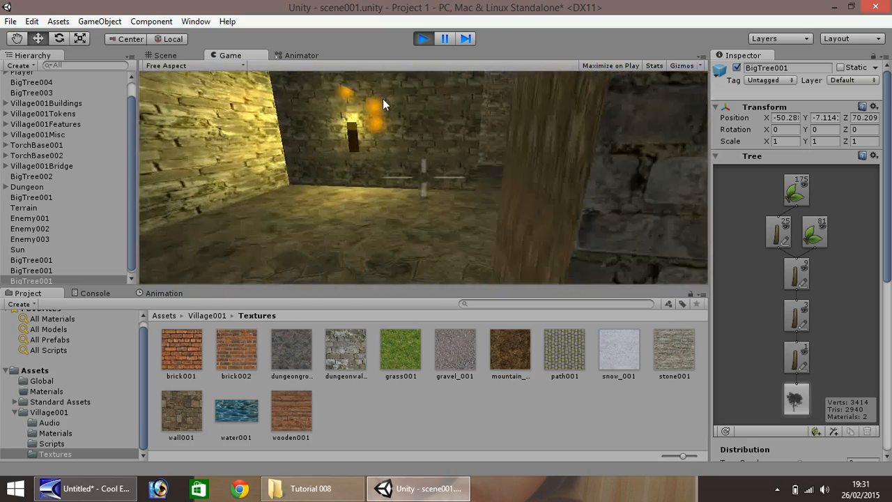
{"action": "key", "text": "w"}
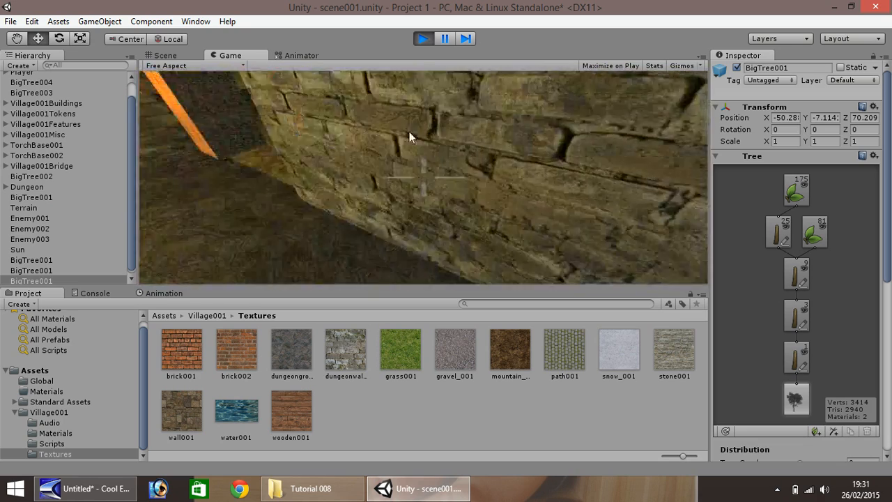
{"action": "key", "text": "w"}
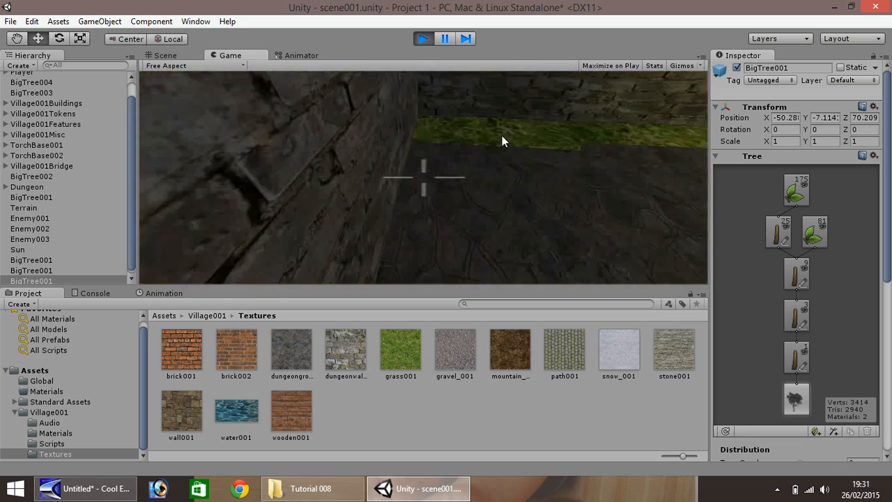
{"action": "key", "text": "w"}
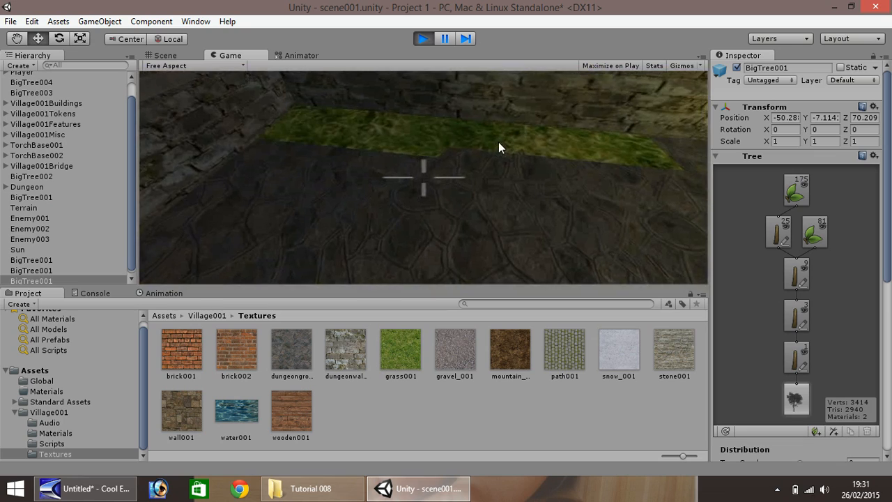
{"action": "key", "text": "w"}
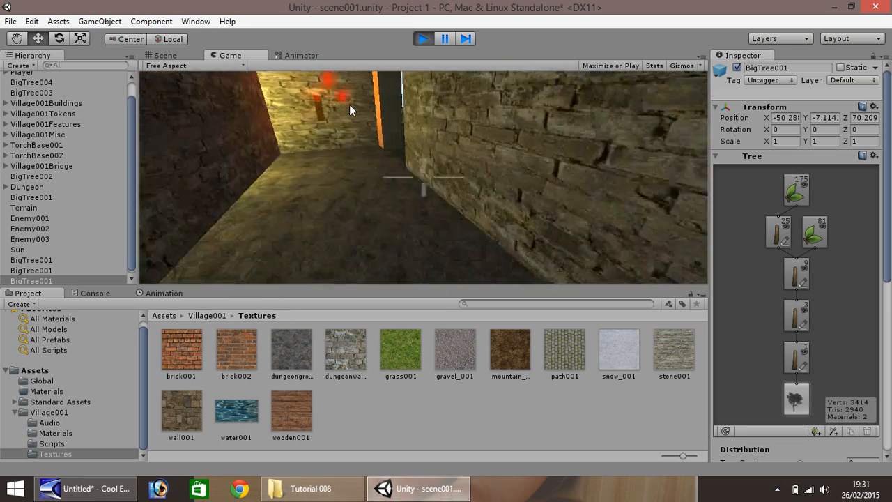
{"action": "key", "text": "w"}
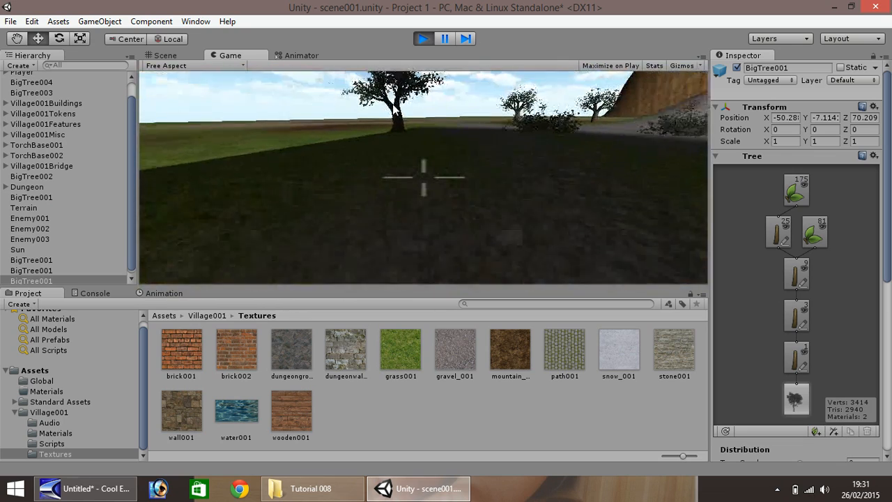
{"action": "key", "text": "w"}
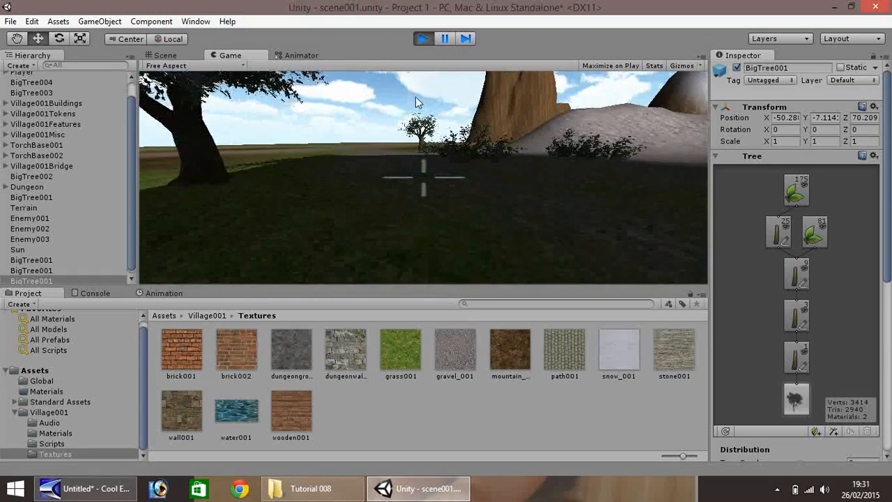
{"action": "key", "text": "w"}
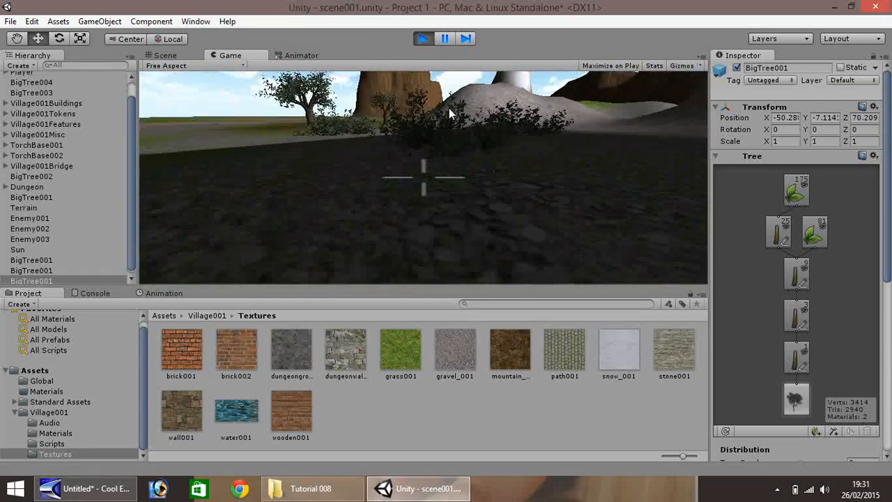
{"action": "key", "text": "w"}
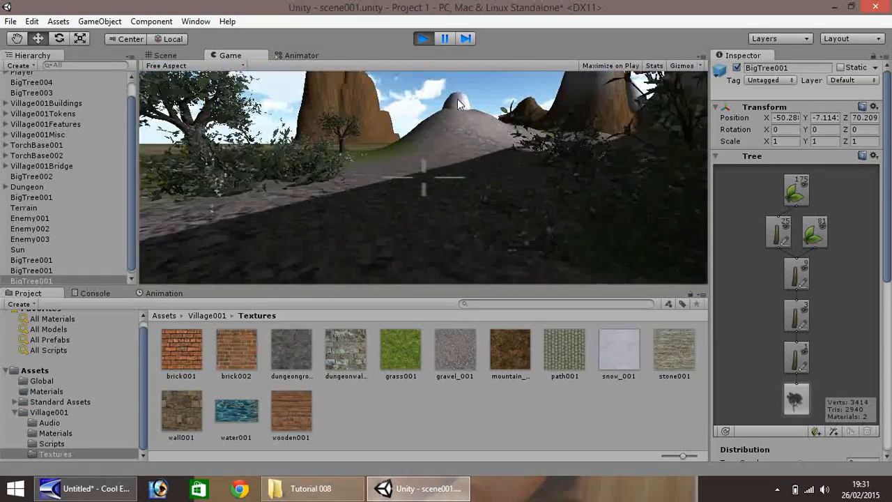
{"action": "key", "text": "w"}
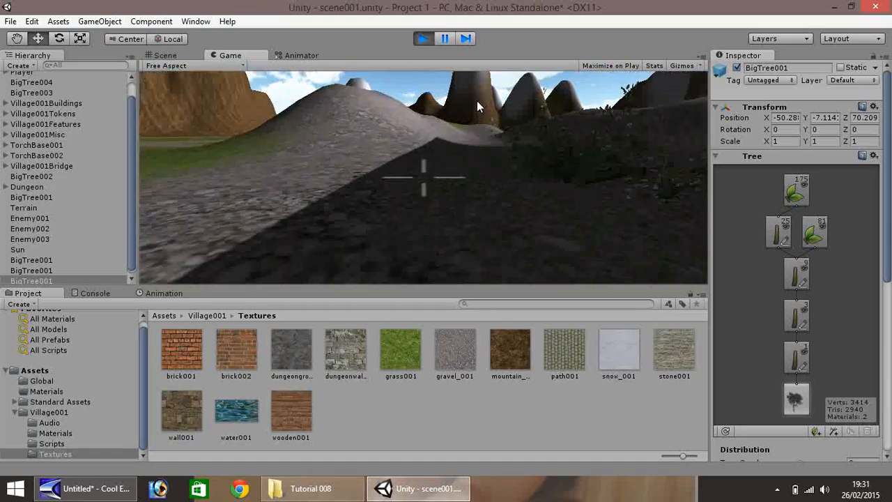
{"action": "key", "text": "w"}
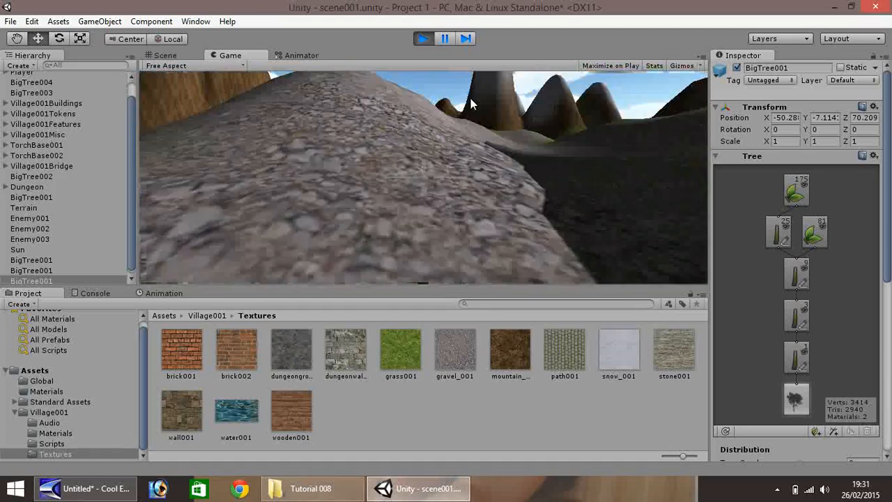
{"action": "key", "text": "w"}
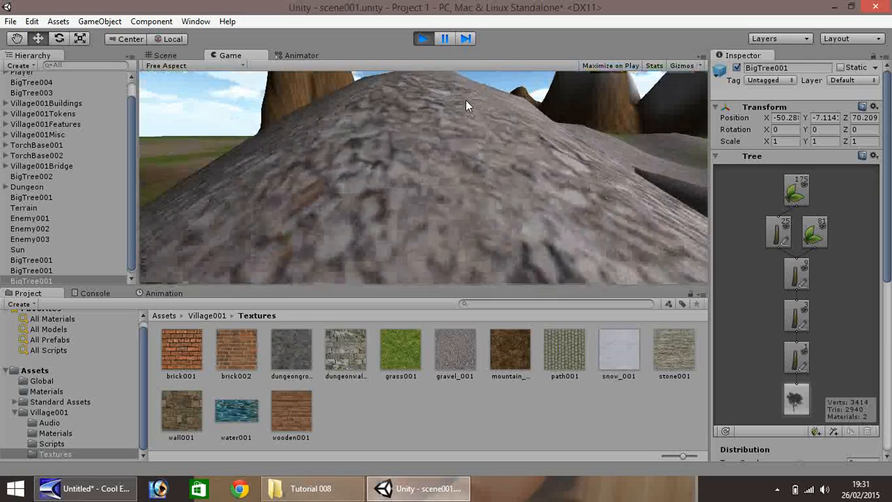
{"action": "key", "text": "w"}
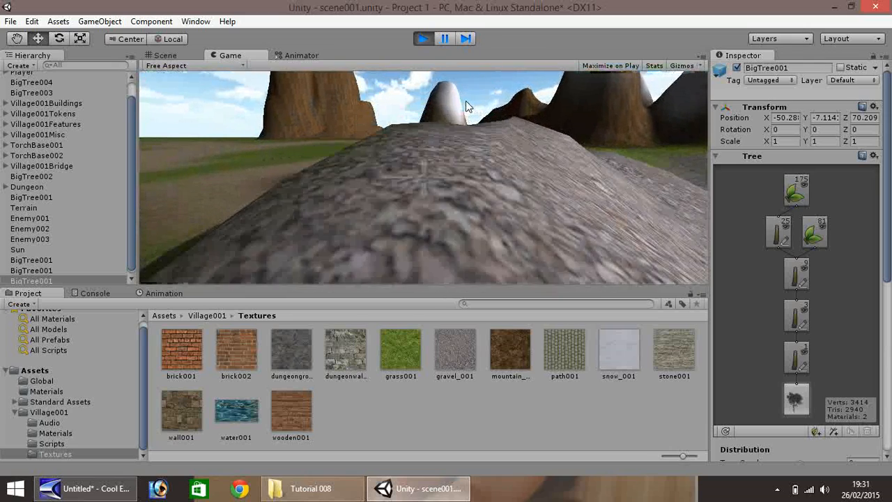
{"action": "key", "text": "w"}
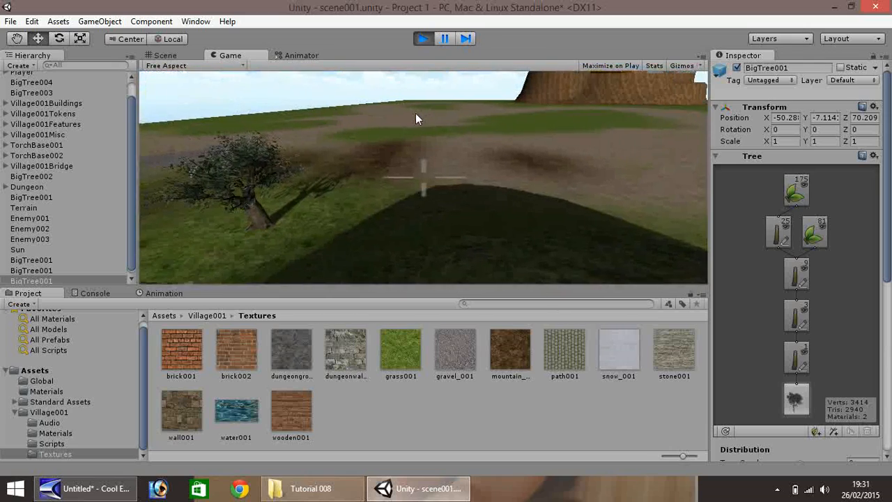
{"action": "key", "text": "w"}
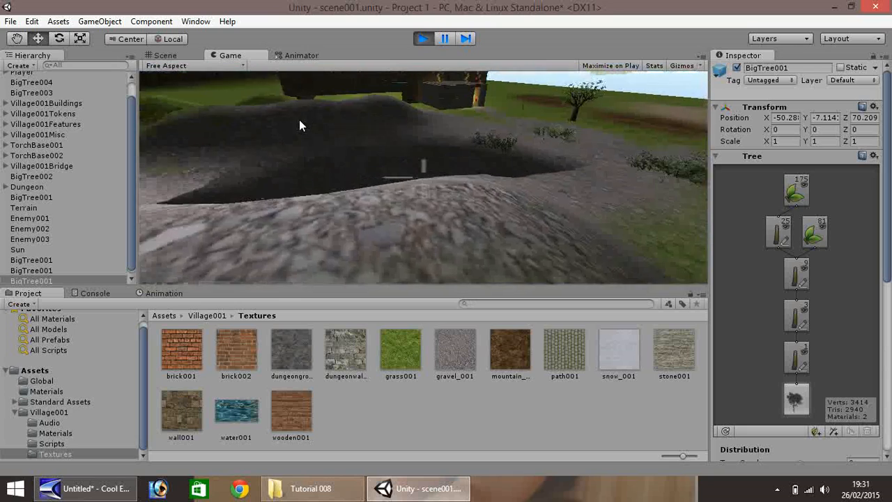
{"action": "key", "text": "w"}
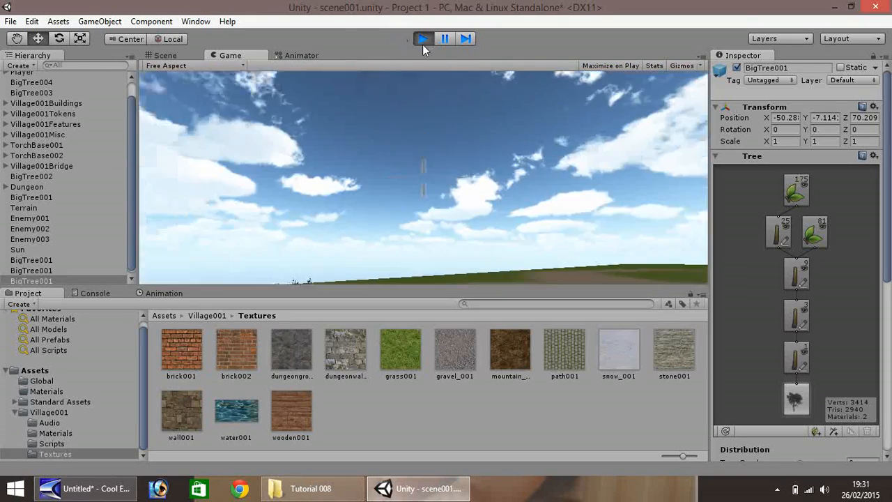
{"action": "left_click", "coordinate": [423, 39]}
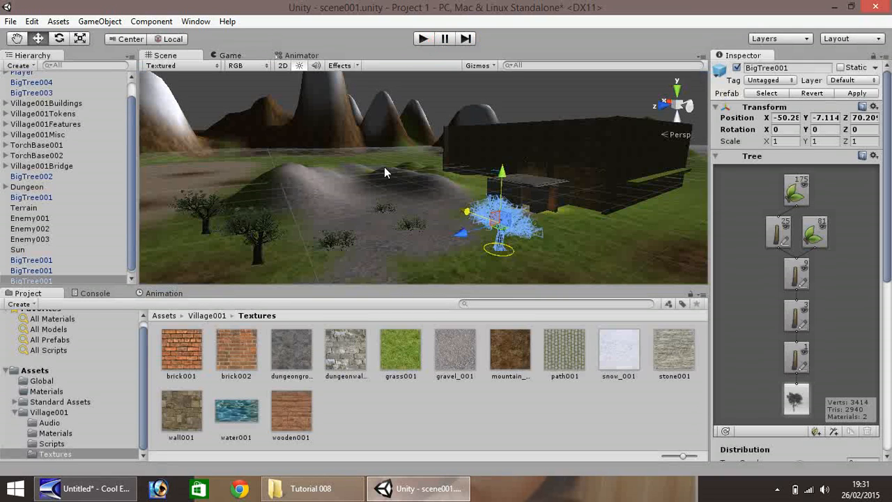